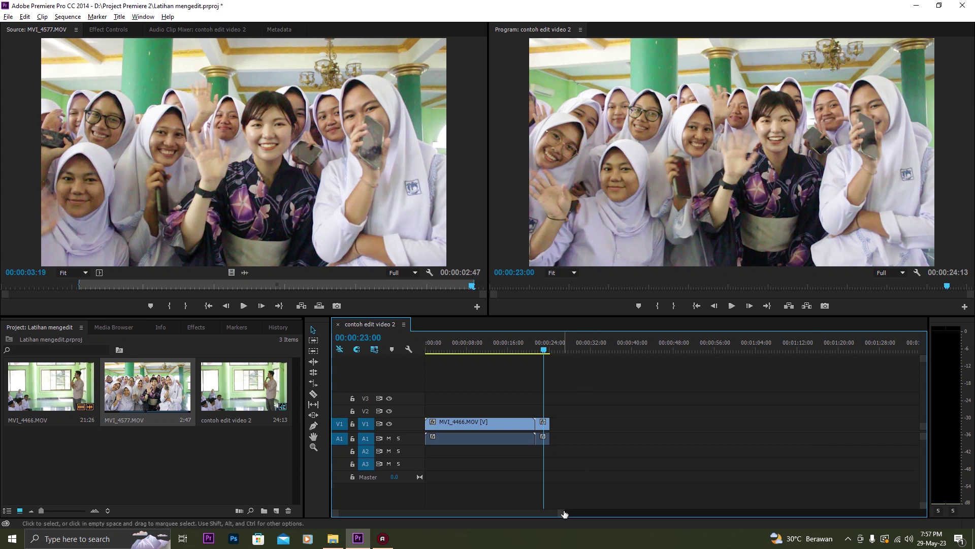
# Split the MVI_4466.MOV clip on V1 and A1 at 00:00:03:10 with the Razor tool
pyautogui.moveTo(566, 513); pyautogui.dragTo(584, 497)
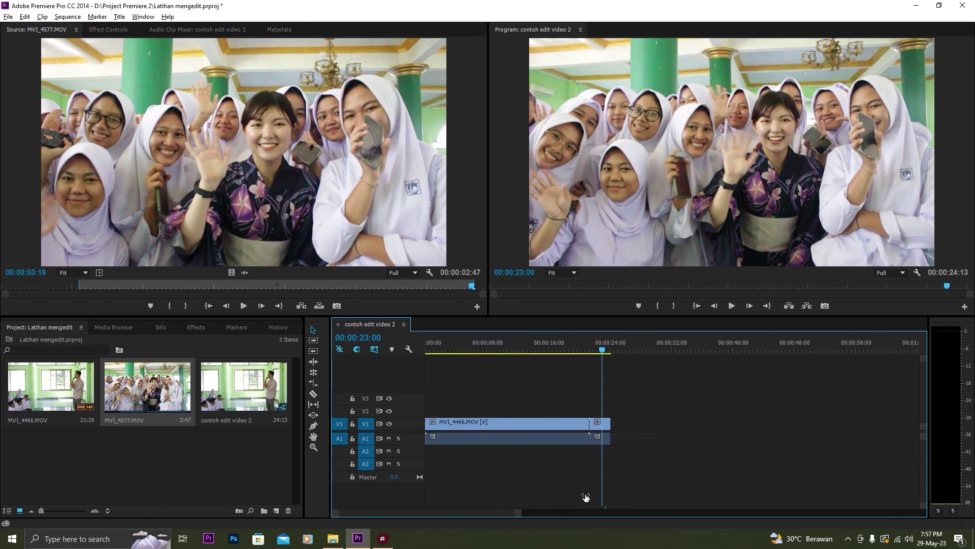
pyautogui.click(440, 350)
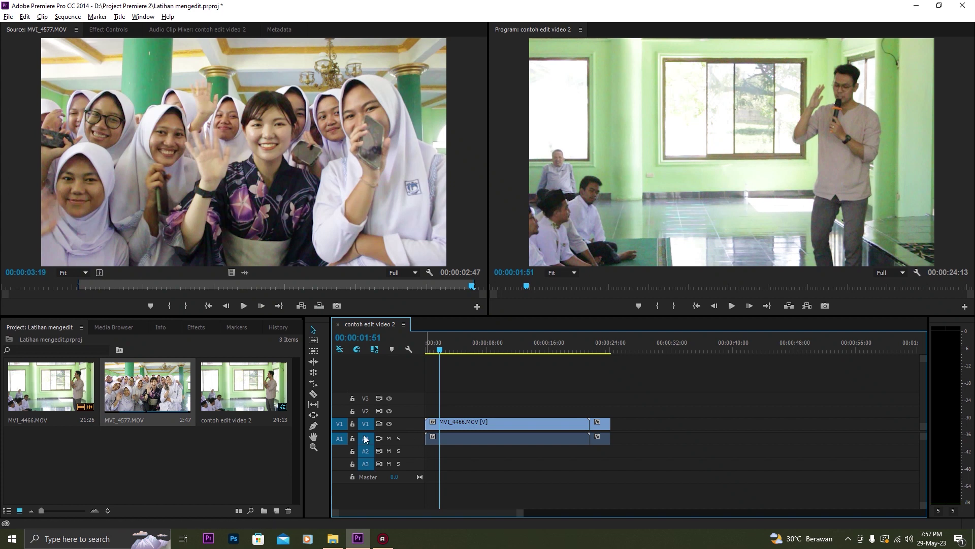
pyautogui.click(314, 395)
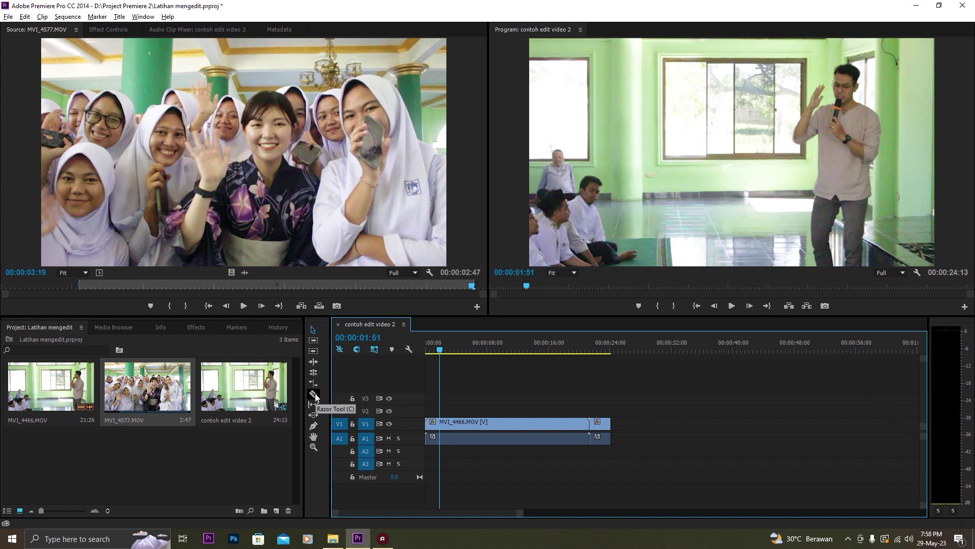
pyautogui.click(315, 394)
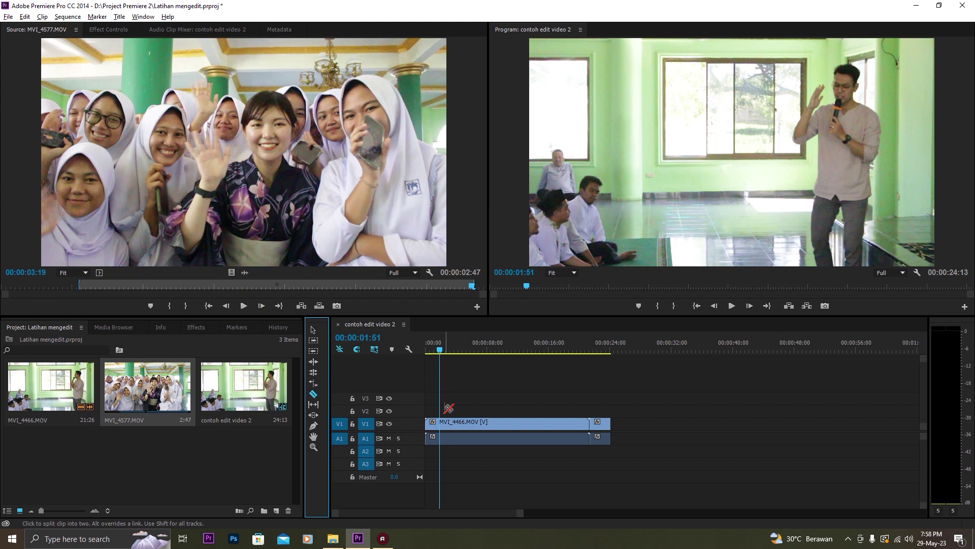
pyautogui.click(452, 350)
pyautogui.moveTo(454, 351); pyautogui.dragTo(450, 355)
pyautogui.click(450, 423)
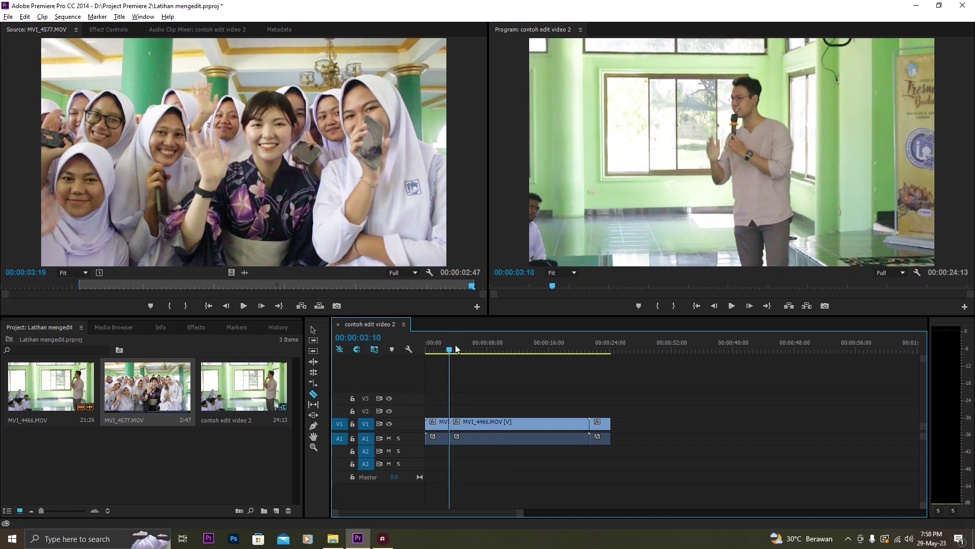
# Place the playhead at 00:00:04:29 and switch to the Selection tool
pyautogui.click(455, 350)
pyautogui.click(458, 350)
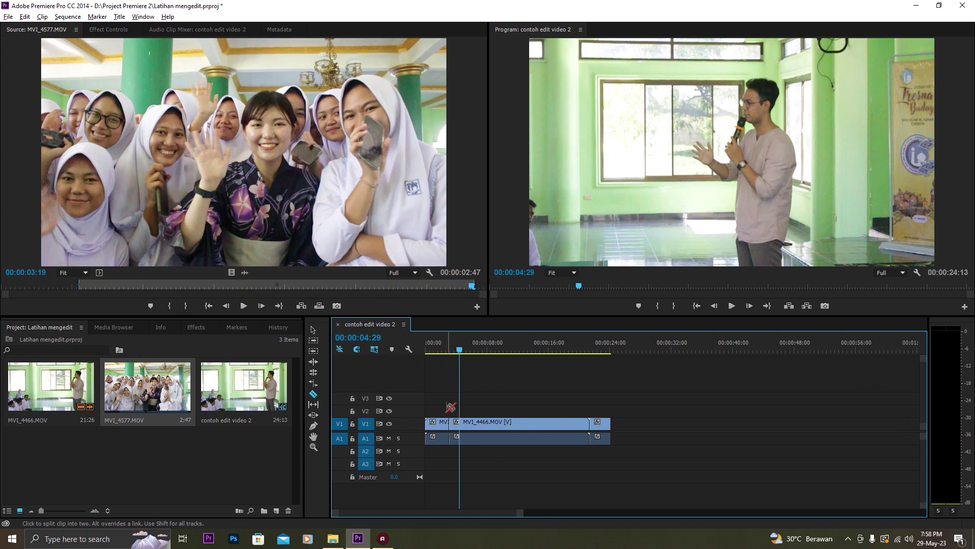
pyautogui.click(316, 333)
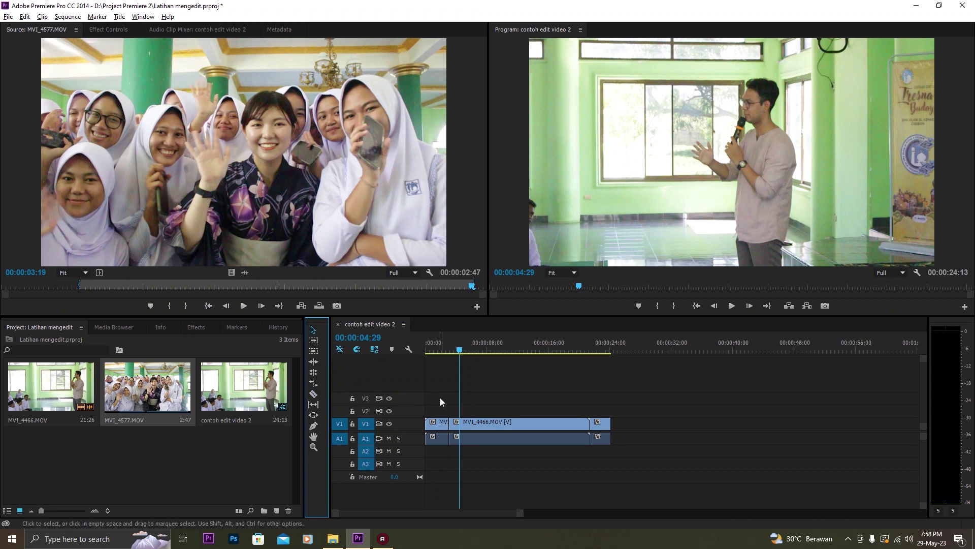
# Clear the short opening segment of MVI_4466.MOV from the timeline and undo the removal
pyautogui.moveTo(440, 397); pyautogui.dragTo(442, 442)
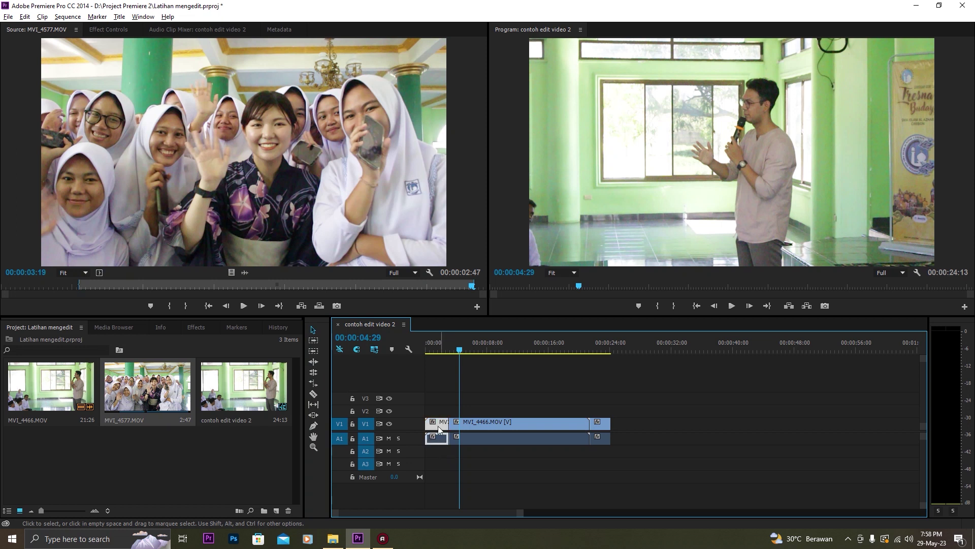
pyautogui.rightClick(437, 425)
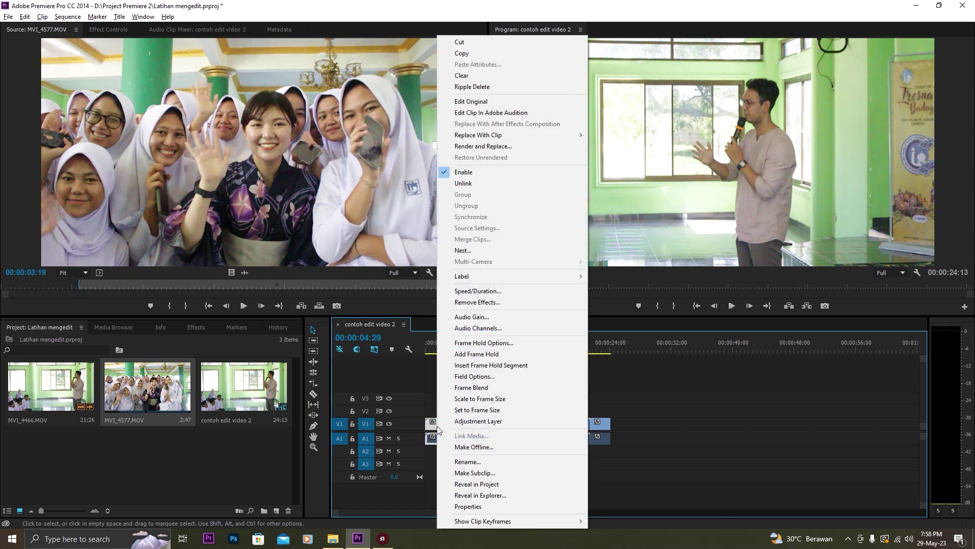
pyautogui.click(468, 75)
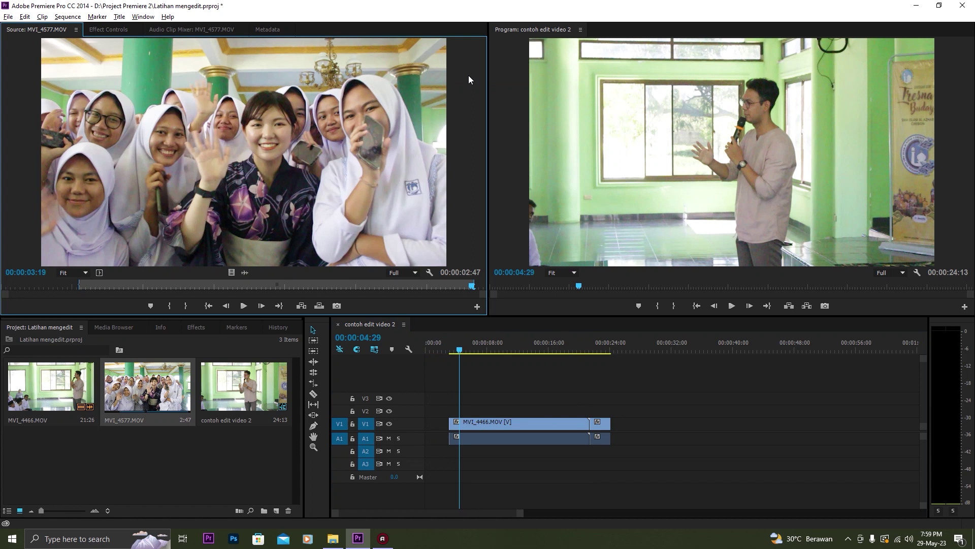
pyautogui.hotkey('ctrl', 'z')
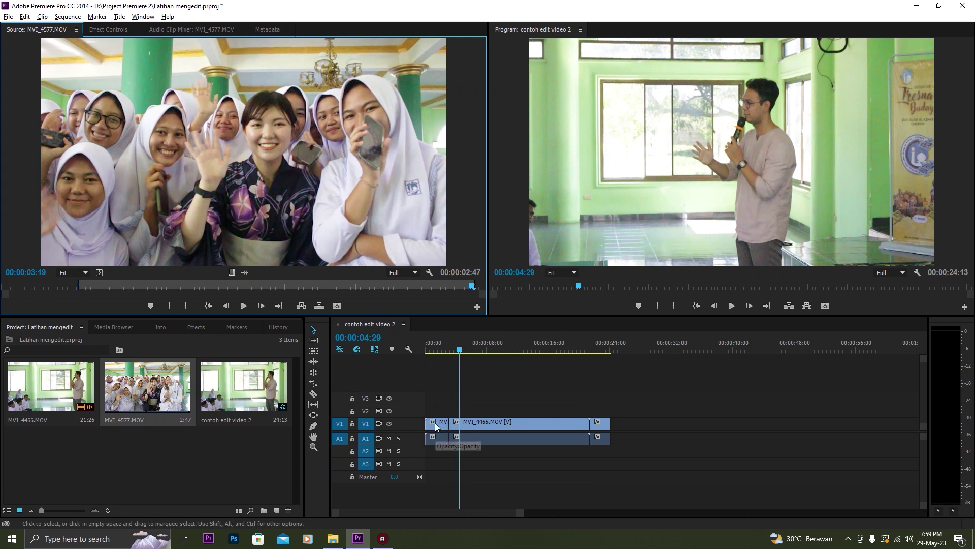
# Delete the video and audio of the MVI_4466.MOV segment before the cut
pyautogui.moveTo(440, 398); pyautogui.dragTo(430, 444)
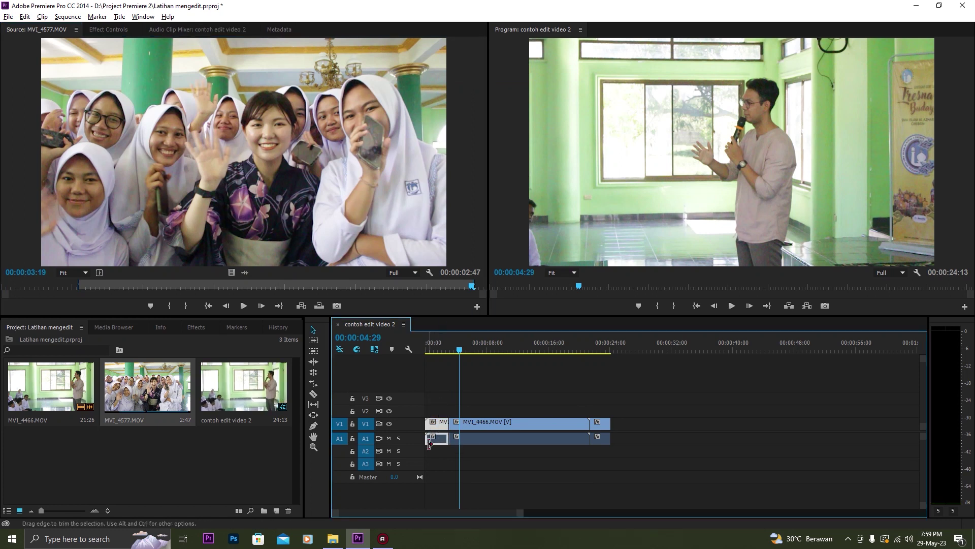
pyautogui.press('Delete')
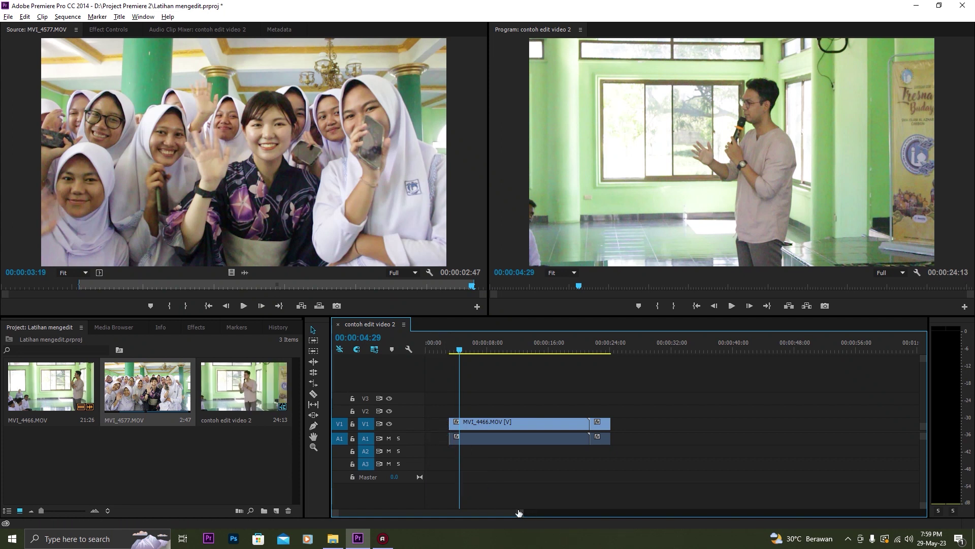
pyautogui.scroll(3, 519, 513)
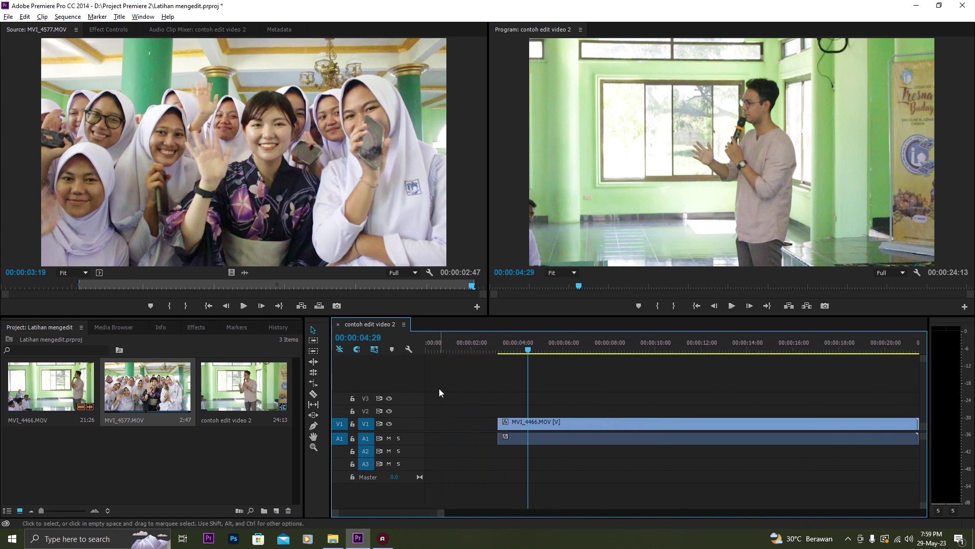
pyautogui.moveTo(439, 388); pyautogui.dragTo(475, 451)
pyautogui.moveTo(447, 409); pyautogui.dragTo(477, 466)
pyautogui.scroll(-3, 524, 506)
pyautogui.scroll(-1, 523, 506)
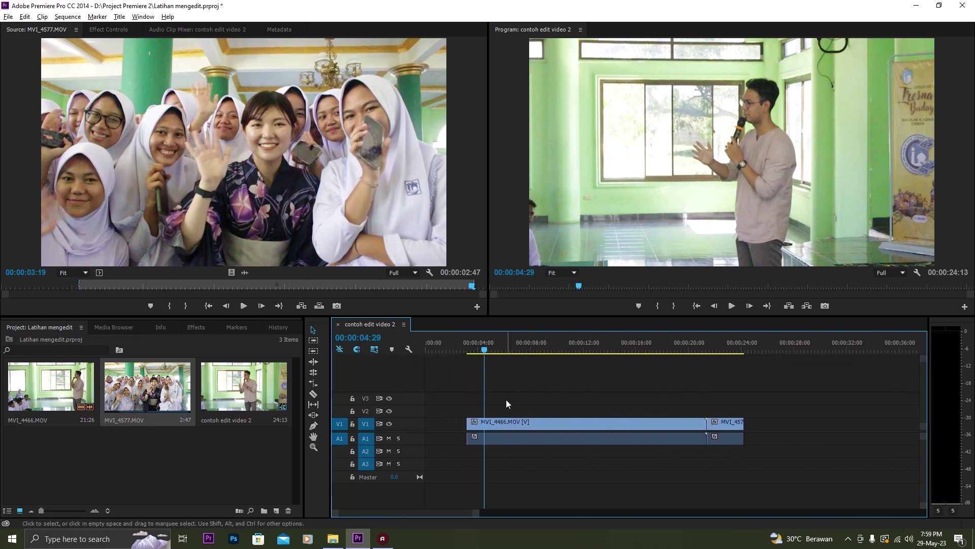
# Try closing the gap by moving the remaining MVI_4466.MOV clip to the sequence start, and undo the move
pyautogui.moveTo(506, 389); pyautogui.dragTo(530, 459)
pyautogui.moveTo(536, 420); pyautogui.dragTo(447, 427)
pyautogui.moveTo(438, 349); pyautogui.dragTo(410, 355)
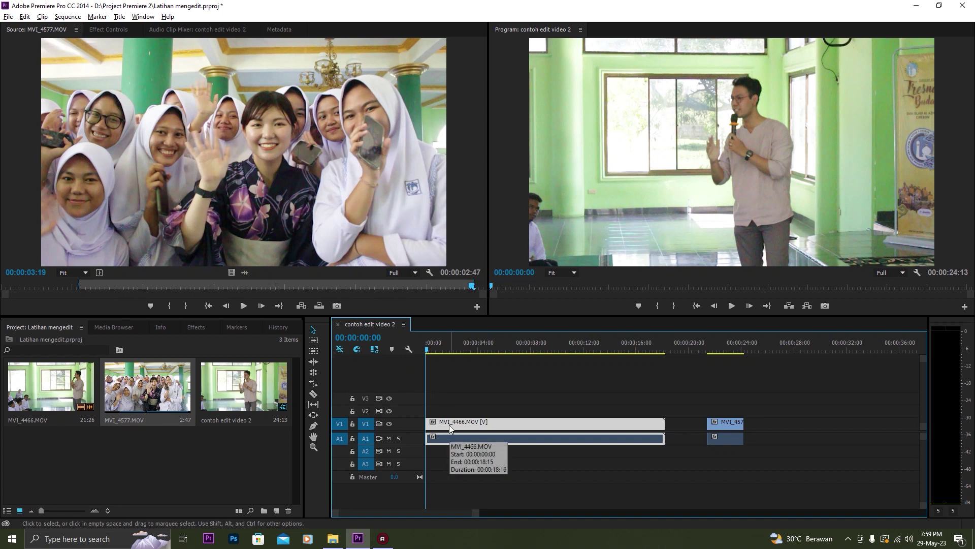
pyautogui.moveTo(449, 425); pyautogui.dragTo(491, 425)
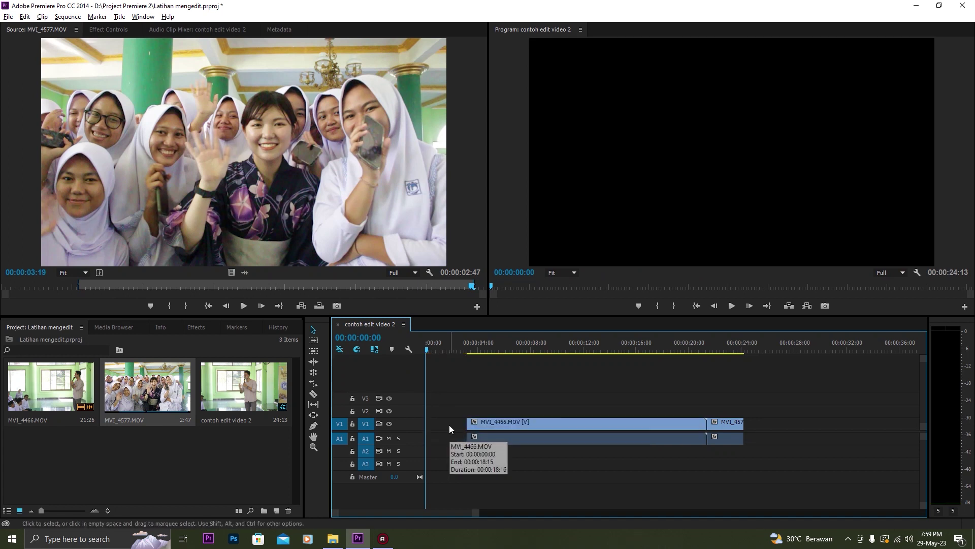
# Move the MVI_4466.MOV clip to the start of the sequence and return the playhead to 00:00:00:00
pyautogui.moveTo(428, 351)
pyautogui.mouseDown()
pyautogui.moveTo(451, 353)
pyautogui.moveTo(428, 356)
pyautogui.moveTo(445, 354)
pyautogui.moveTo(437, 353)
pyautogui.mouseUp()
pyautogui.moveTo(484, 398); pyautogui.dragTo(470, 425)
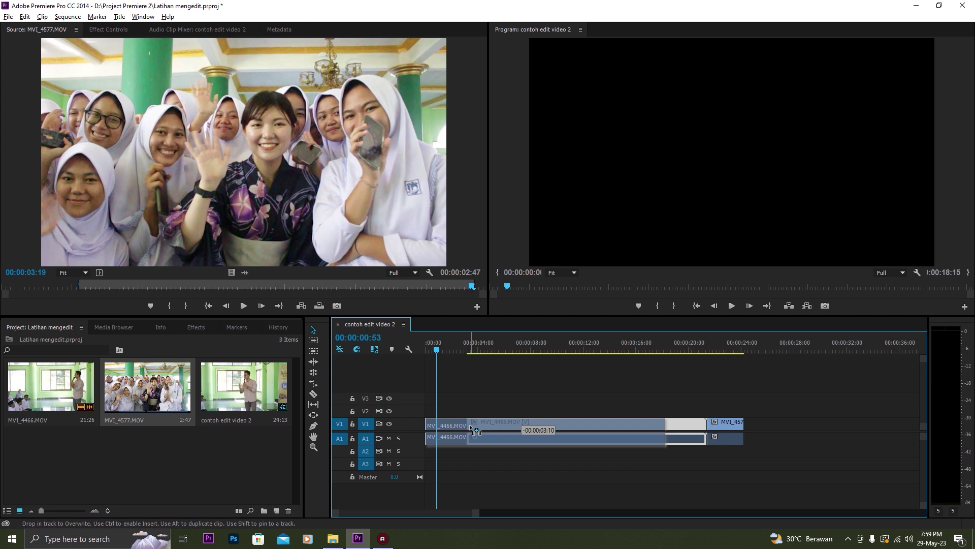
pyautogui.moveTo(441, 350); pyautogui.dragTo(426, 350)
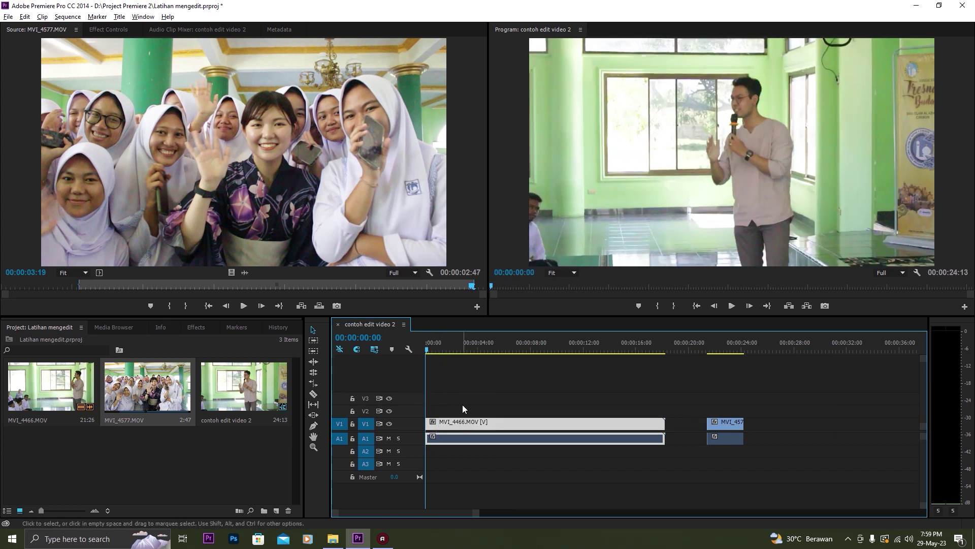
pyautogui.click(551, 401)
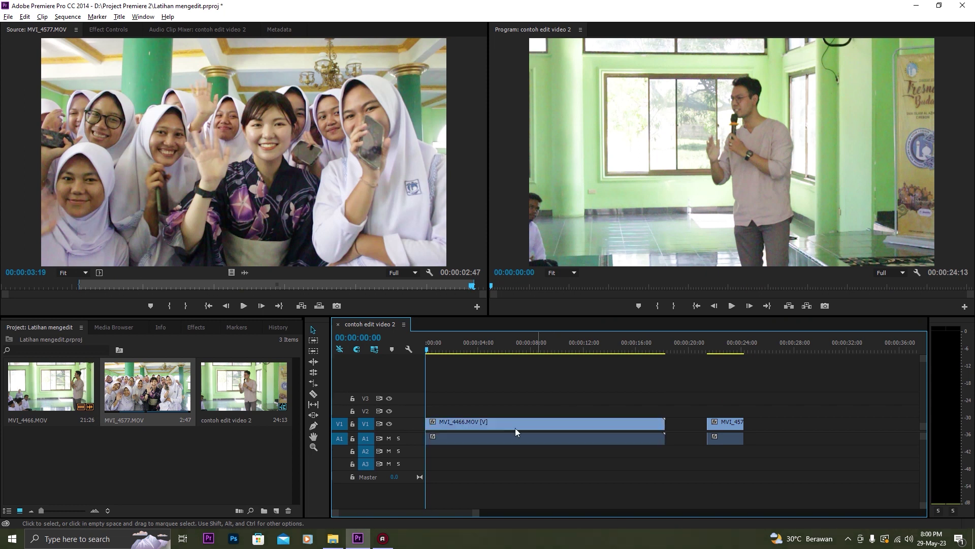
# Trim the start of the MVI_4466.MOV clip inward to a little past 3 seconds on the timeline
pyautogui.click(314, 395)
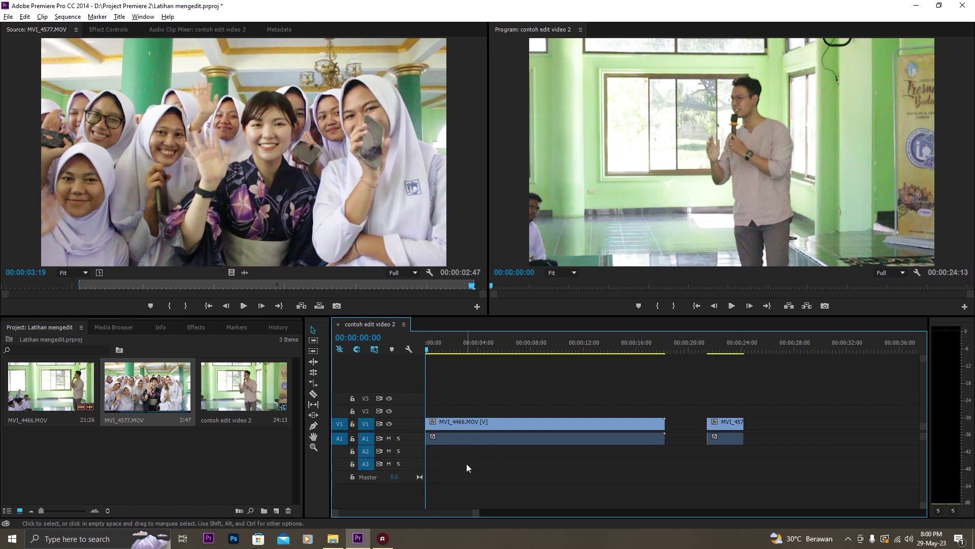
pyautogui.moveTo(474, 514); pyautogui.dragTo(430, 513)
pyautogui.moveTo(512, 505); pyautogui.dragTo(503, 508)
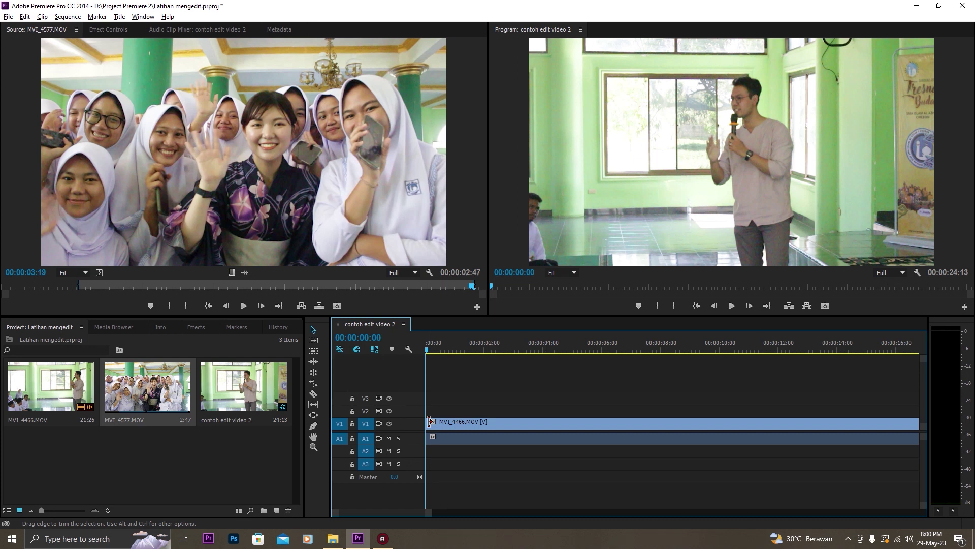
pyautogui.moveTo(429, 422); pyautogui.dragTo(523, 427)
pyautogui.moveTo(527, 424); pyautogui.dragTo(523, 425)
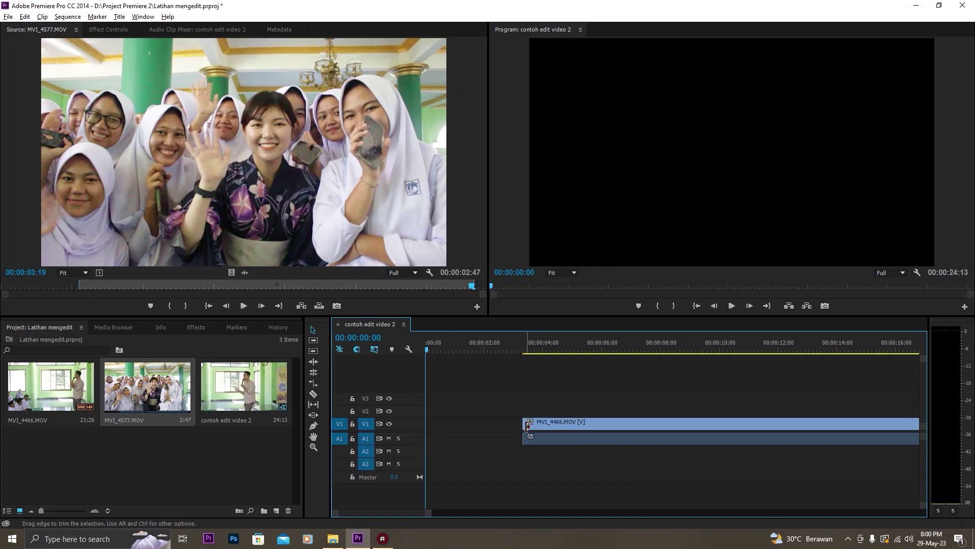
# Trim the MVI_4466.MOV clip's start further to just before 4 seconds and place the playhead at 00:00:04:11
pyautogui.click(521, 349)
pyautogui.moveTo(522, 347); pyautogui.dragTo(527, 349)
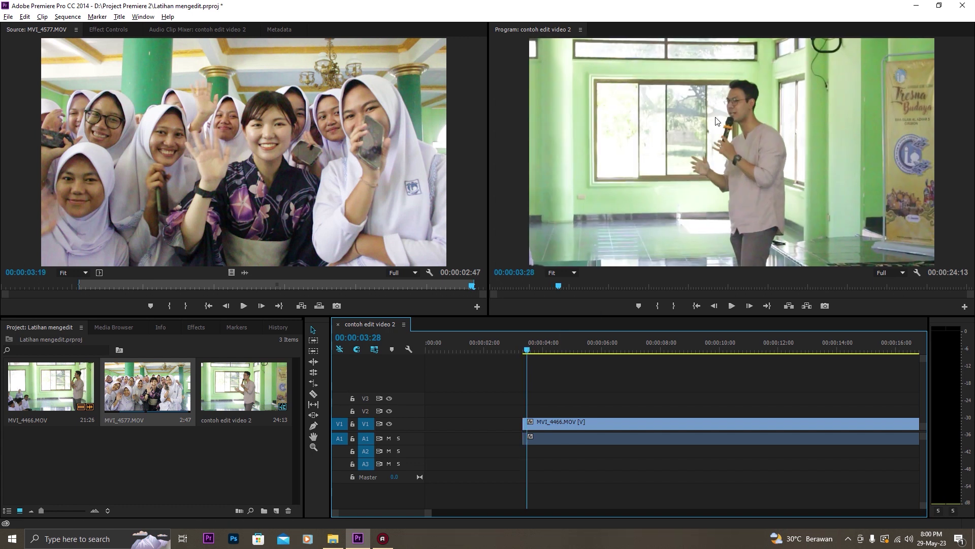
pyautogui.moveTo(533, 349); pyautogui.dragTo(529, 348)
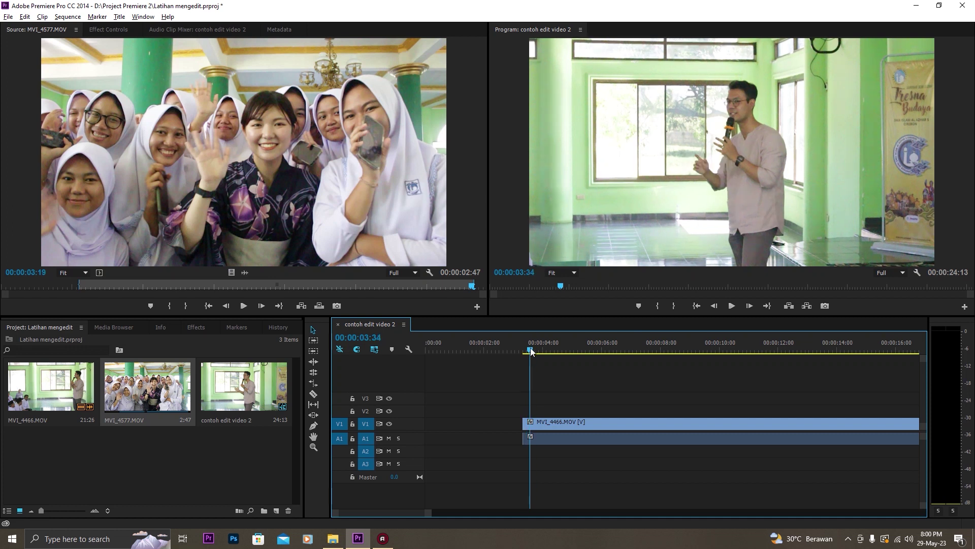
pyautogui.moveTo(520, 418); pyautogui.dragTo(542, 419)
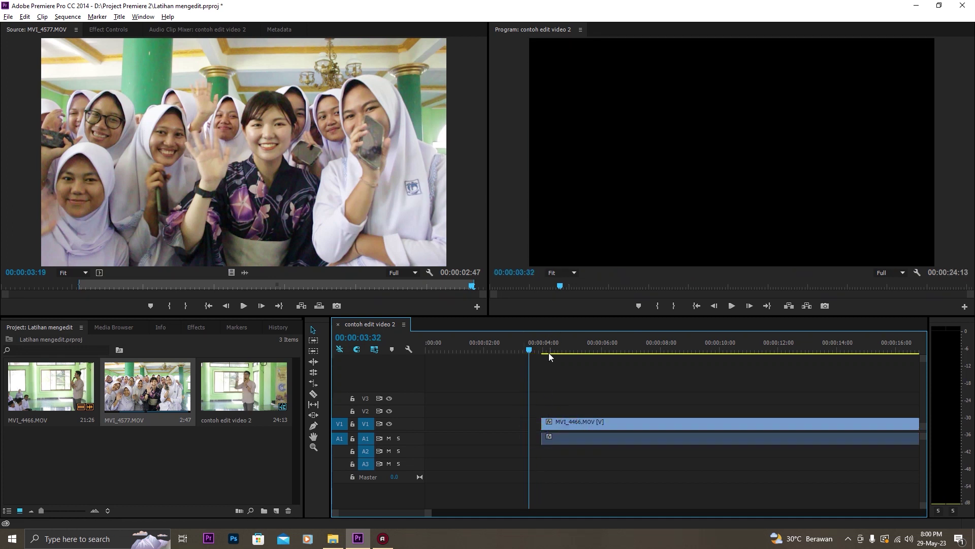
pyautogui.click(549, 351)
# Unlink the video and audio of the MVI_4466.MOV clip and deselect it
pyautogui.click(571, 423)
pyautogui.moveTo(573, 422)
pyautogui.mouseDown()
pyautogui.moveTo(577, 395)
pyautogui.moveTo(586, 417)
pyautogui.moveTo(566, 424)
pyautogui.mouseUp()
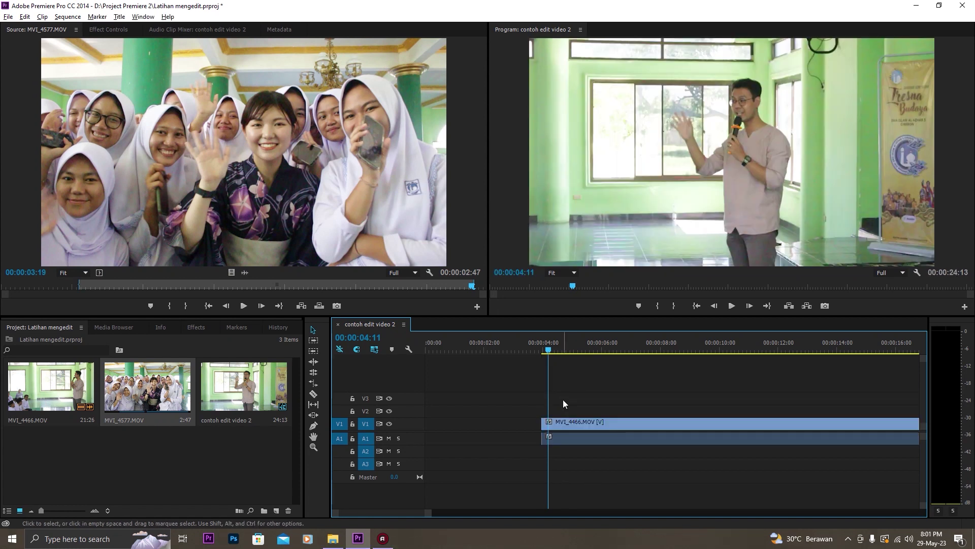
pyautogui.click(564, 425)
pyautogui.rightClick(571, 430)
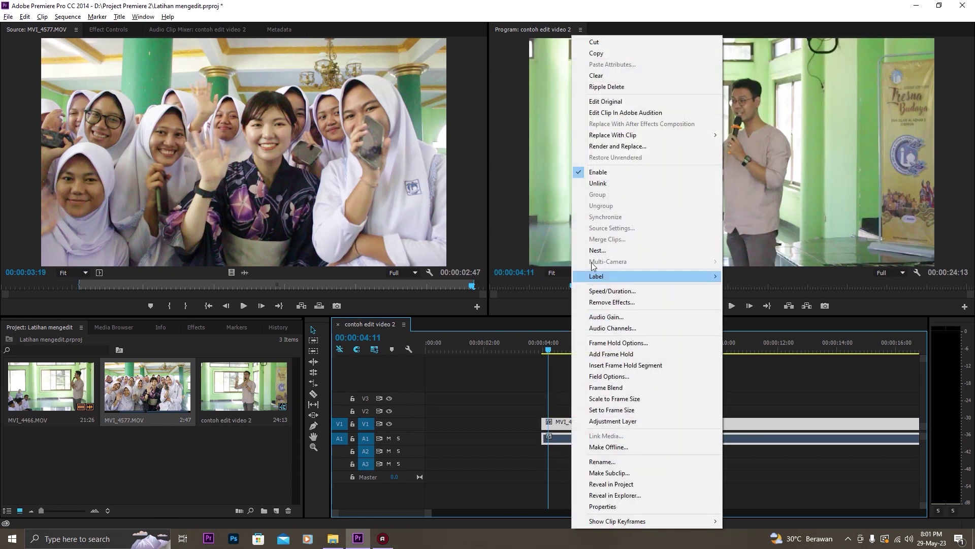
pyautogui.click(607, 184)
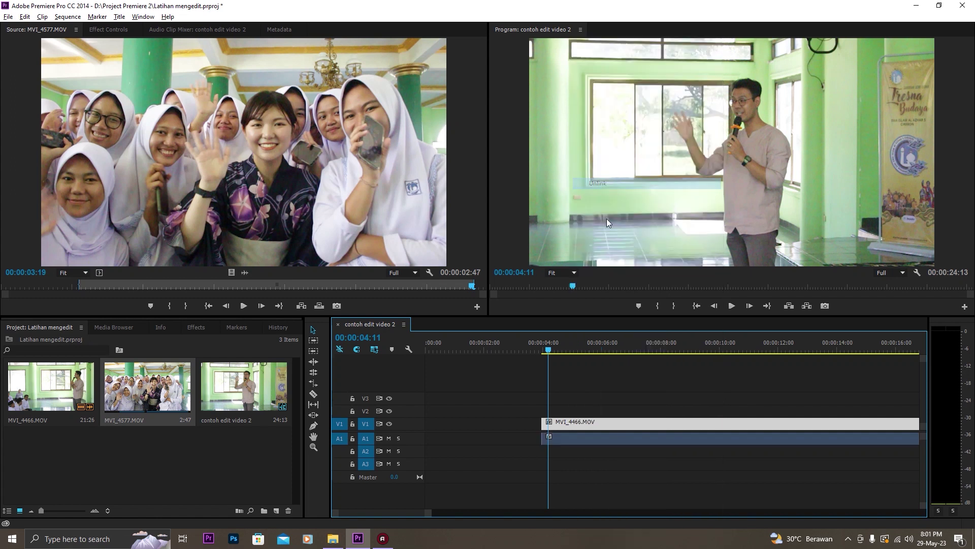
pyautogui.click(560, 419)
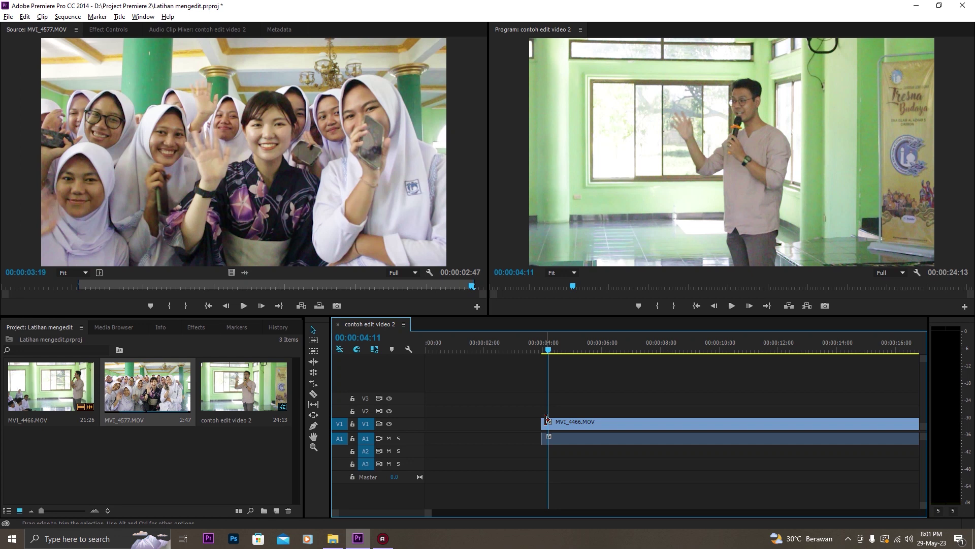
# Try trimming the starts of the unlinked video and audio separately to nearly 6 seconds, and undo the trims
pyautogui.moveTo(547, 422); pyautogui.dragTo(596, 421)
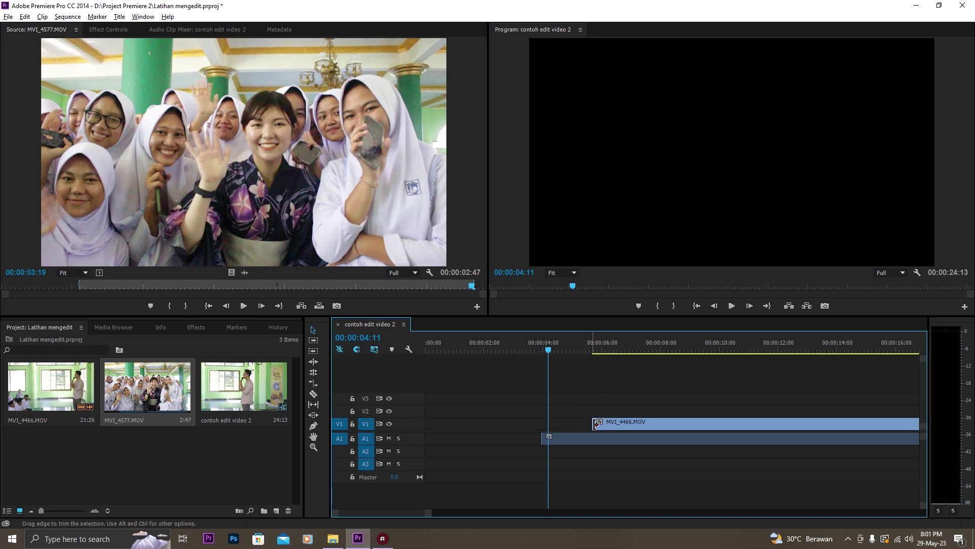
pyautogui.moveTo(597, 422)
pyautogui.mouseDown()
pyautogui.moveTo(543, 422)
pyautogui.moveTo(592, 439)
pyautogui.mouseUp()
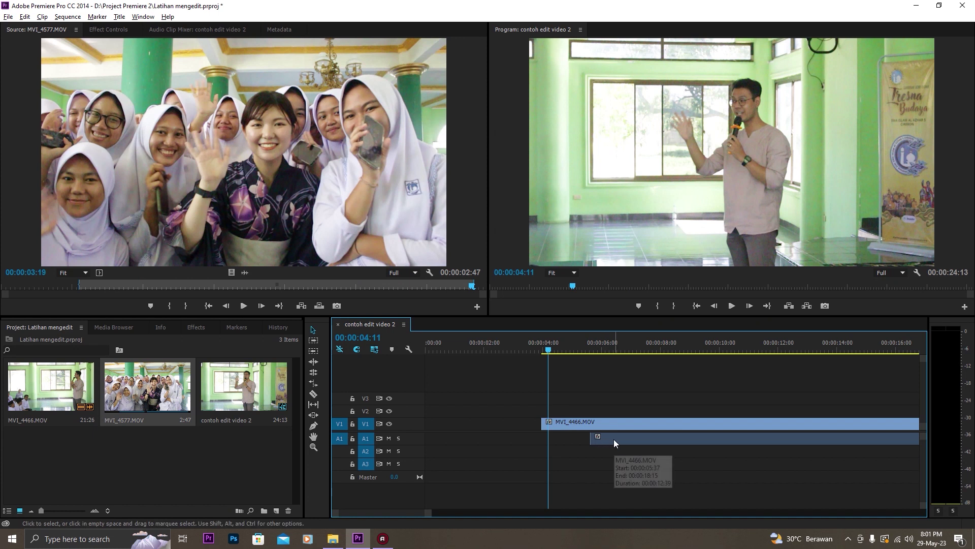
pyautogui.hotkey('ctrl', 'z')
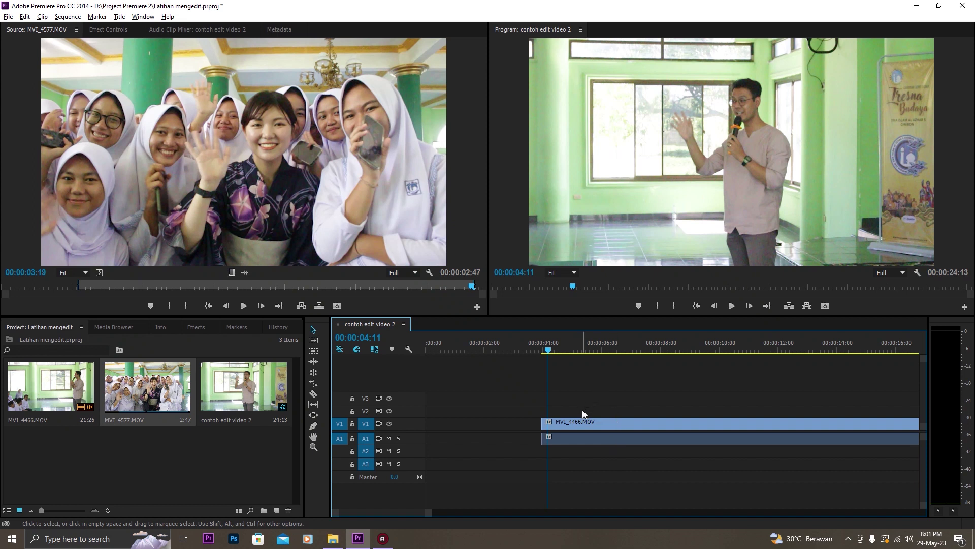
# Split the unlinked MVI_4466.MOV audio on A1 with the Razor tool at 00:00:04:42 and at about 7.5 seconds
pyautogui.scroll(-3, 579, 428)
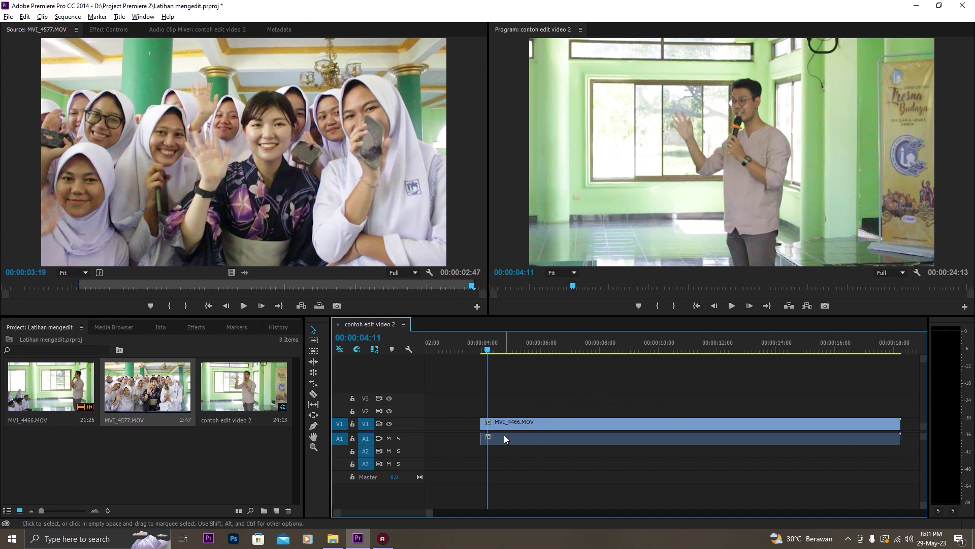
pyautogui.click(317, 395)
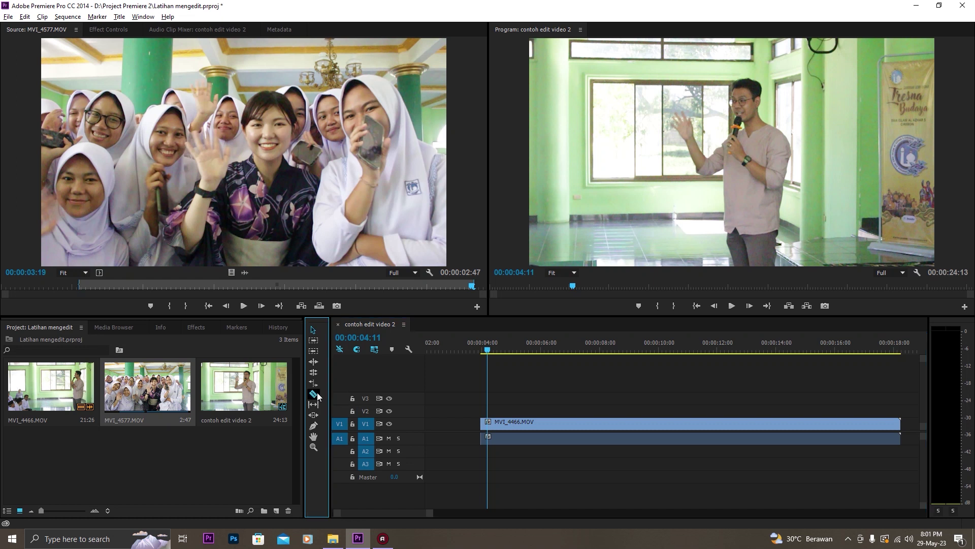
pyautogui.click(504, 438)
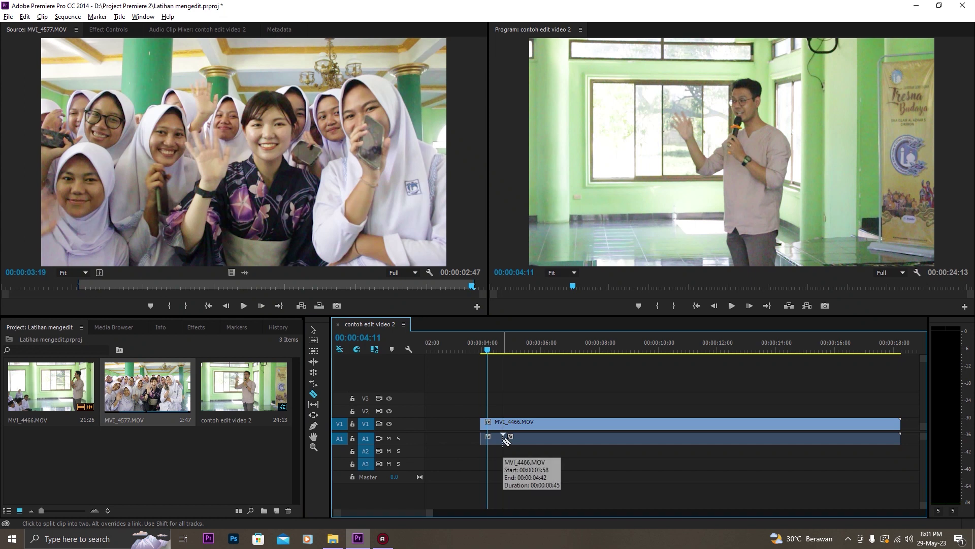
pyautogui.click(588, 438)
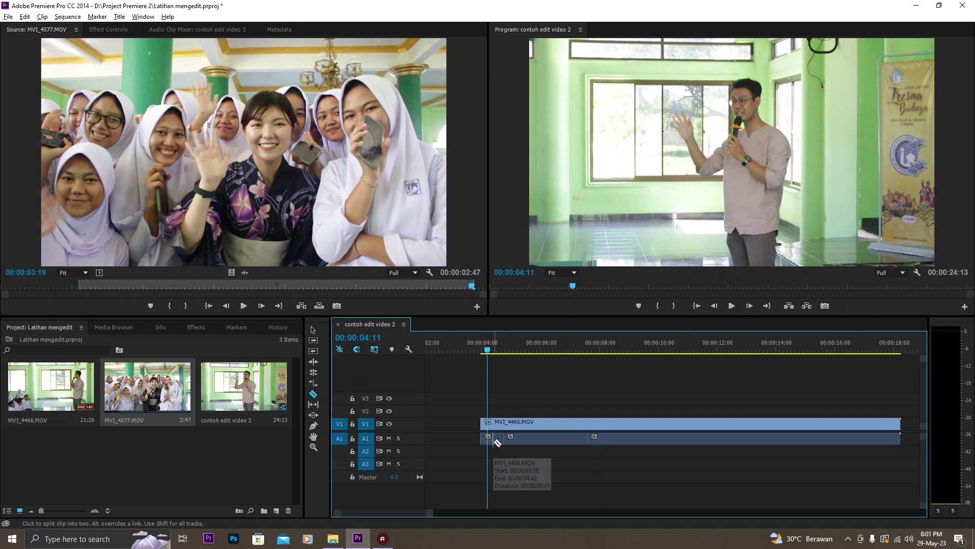
# Delete the first and last pieces of the split MVI_4466.MOV audio, keeping the middle one, and play back the sequence
pyautogui.click(315, 336)
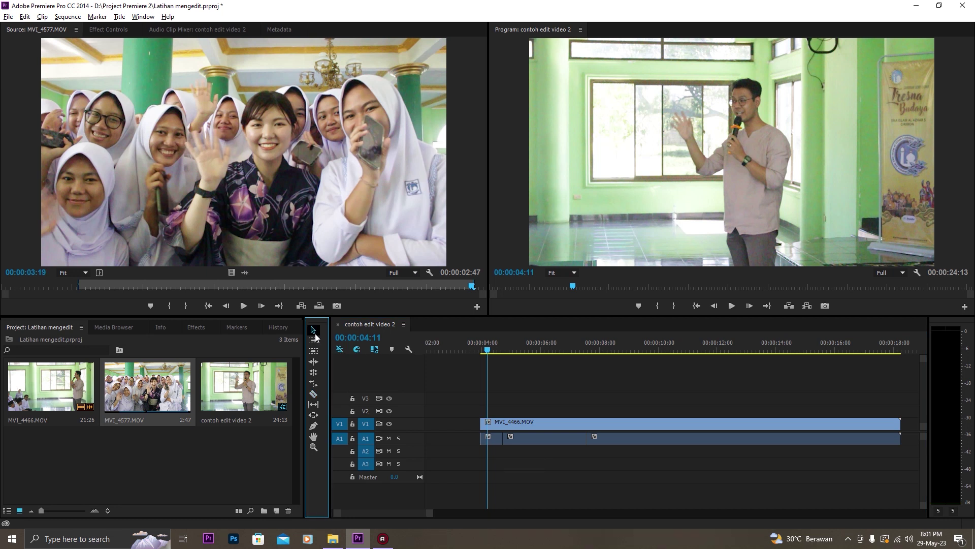
pyautogui.click(494, 440)
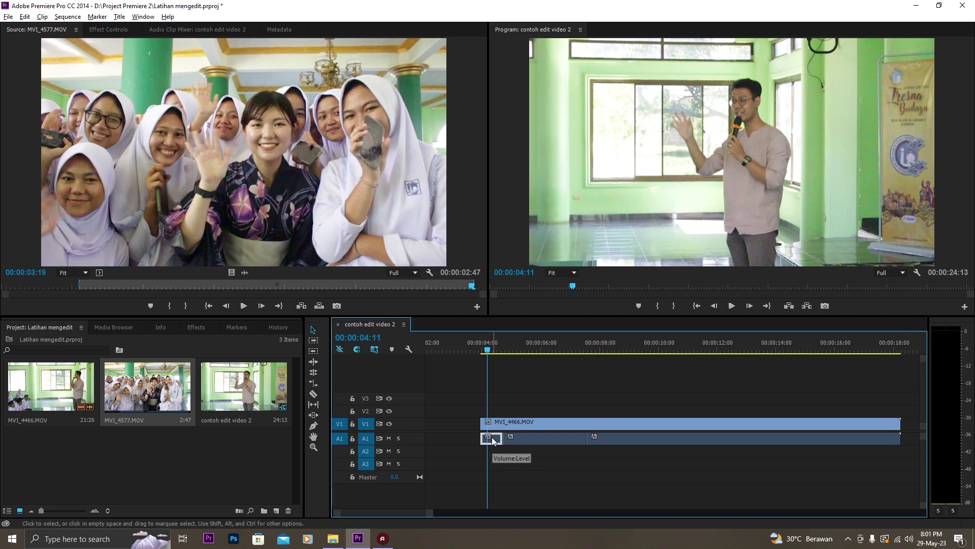
pyautogui.press('Delete')
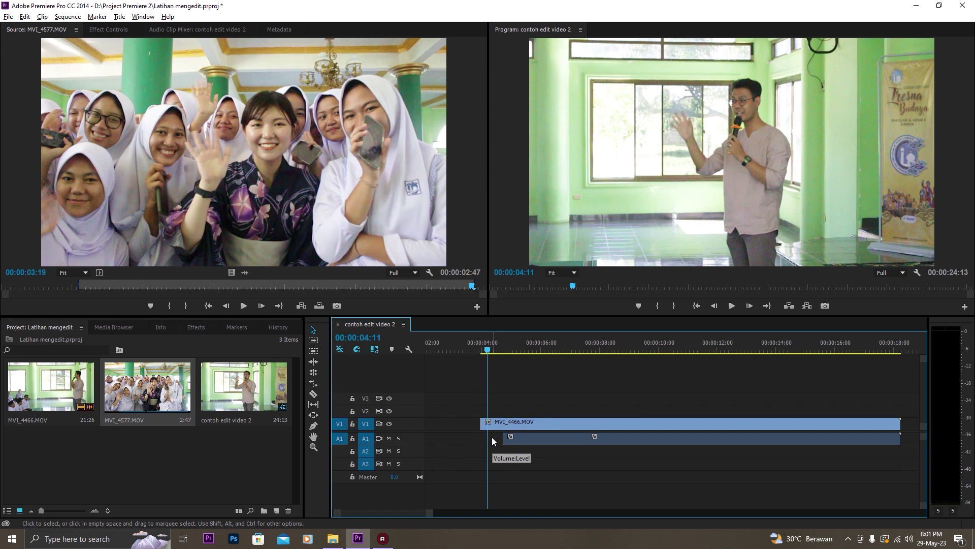
pyautogui.click(636, 440)
pyautogui.press('Delete')
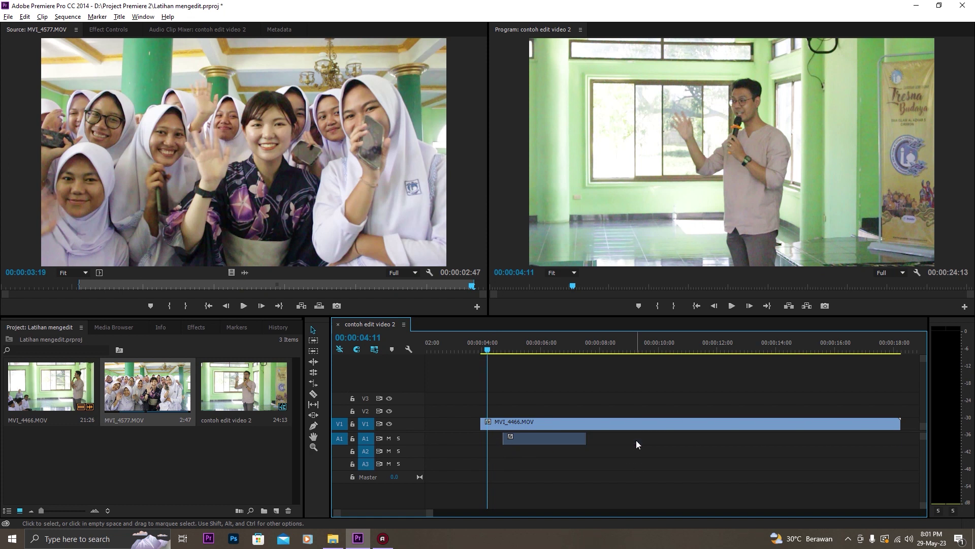
pyautogui.click(735, 305)
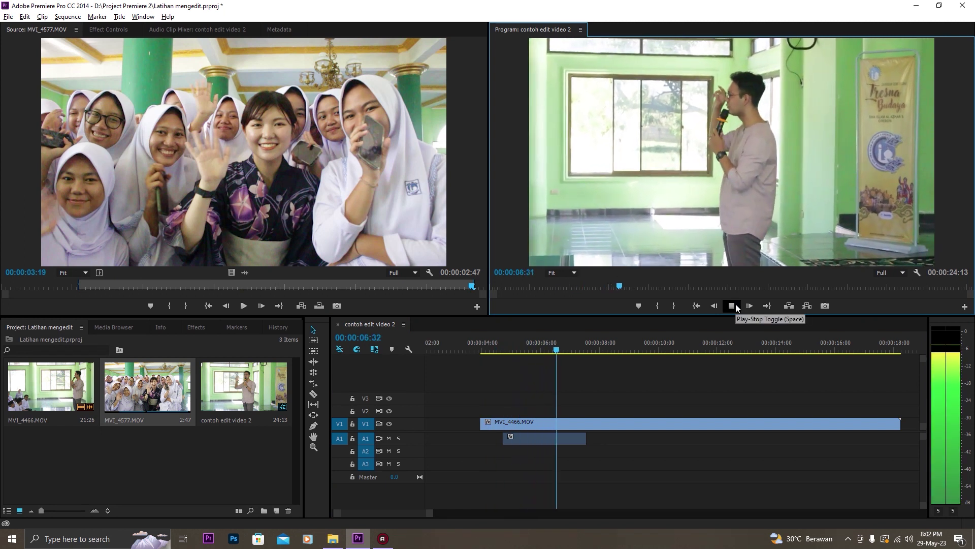
pyautogui.click(732, 306)
# Move the MVI_4466.MOV video and its remaining audio piece together to the sequence start, and return the playhead to 00:00:00:00
pyautogui.moveTo(430, 512); pyautogui.dragTo(486, 512)
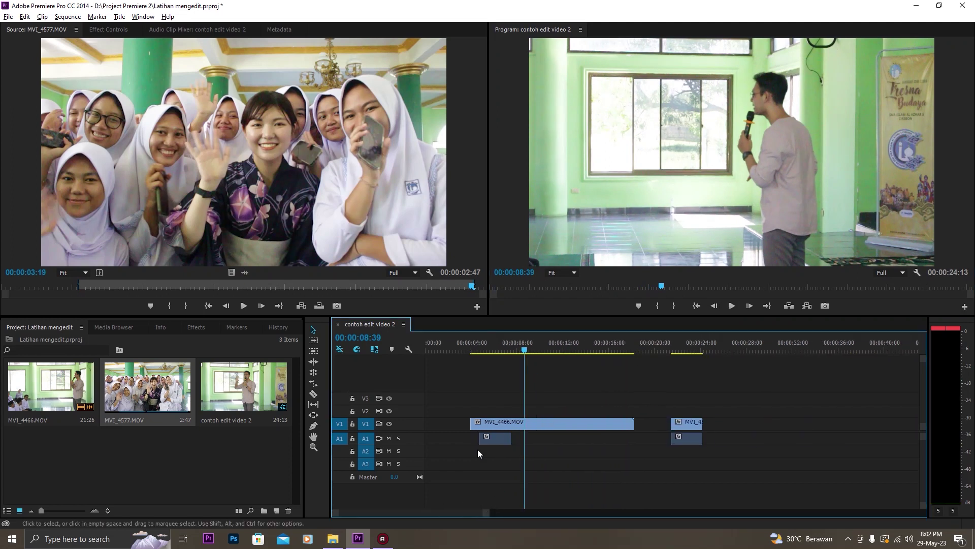
pyautogui.click(442, 421)
pyautogui.moveTo(454, 402); pyautogui.dragTo(437, 435)
pyautogui.click(448, 421)
pyautogui.moveTo(456, 401); pyautogui.dragTo(453, 427)
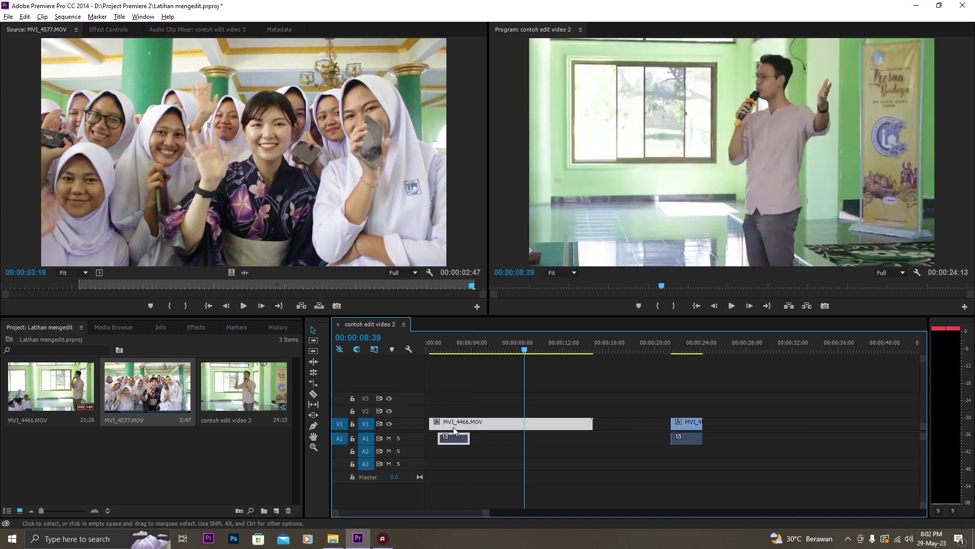
pyautogui.moveTo(487, 512); pyautogui.dragTo(454, 512)
pyautogui.moveTo(443, 423); pyautogui.dragTo(472, 432)
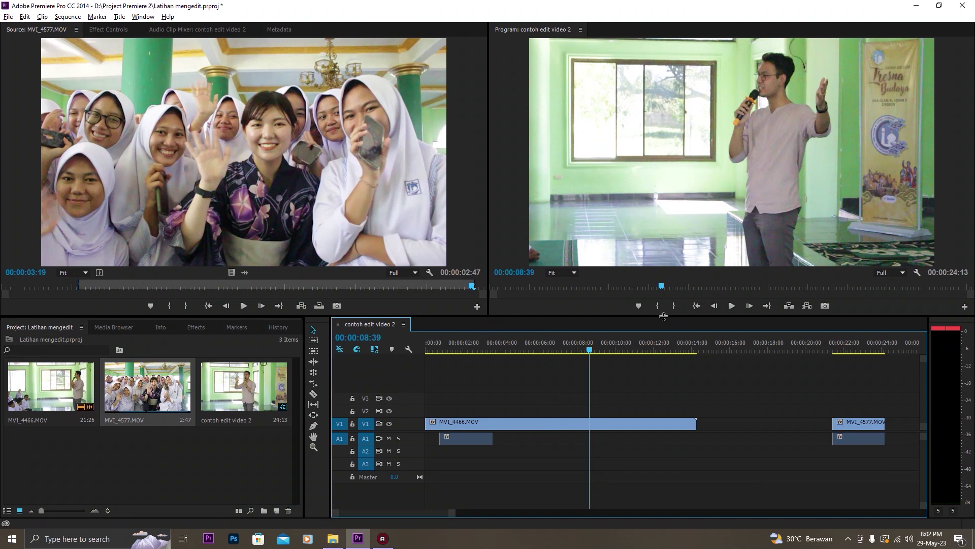
pyautogui.click(697, 306)
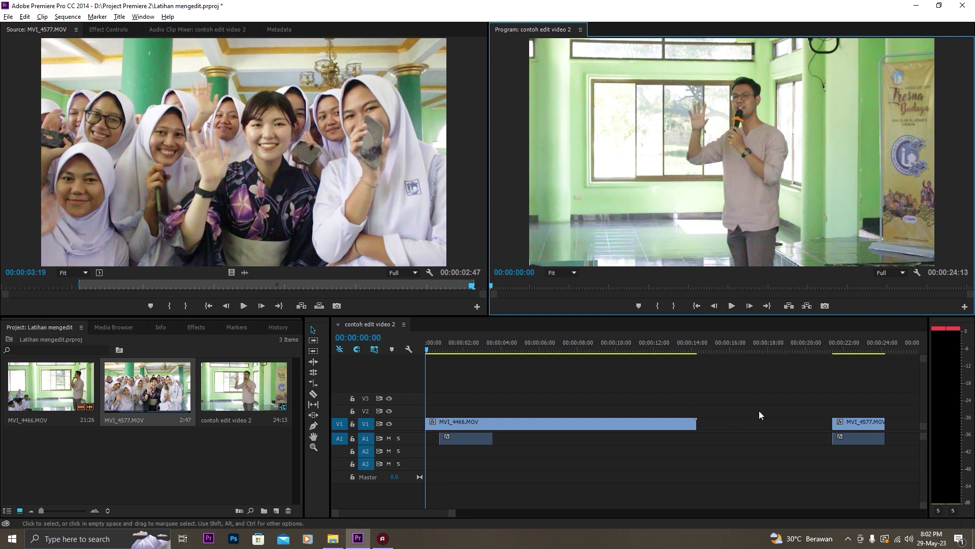
# Move the MVI_4577.MOV clip with its audio so it starts directly at the end of MVI_4466.MOV
pyautogui.scroll(-4, 747, 402)
pyautogui.scroll(2, 735, 395)
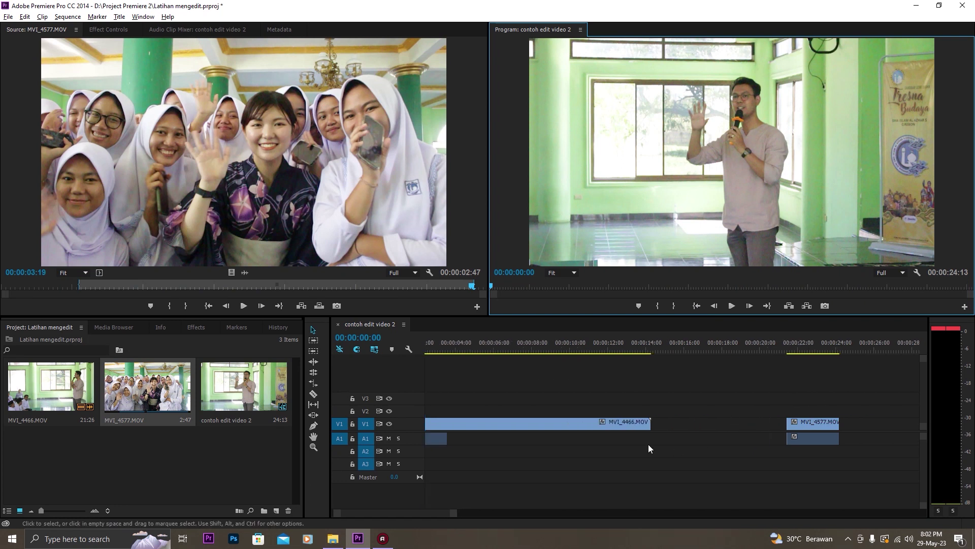
pyautogui.click(788, 366)
pyautogui.moveTo(779, 386); pyautogui.dragTo(674, 422)
# Deselect the clips and play the sequence from shortly before the MVI_4466.MOV and MVI_4577.MOV join to the end
pyautogui.click(642, 350)
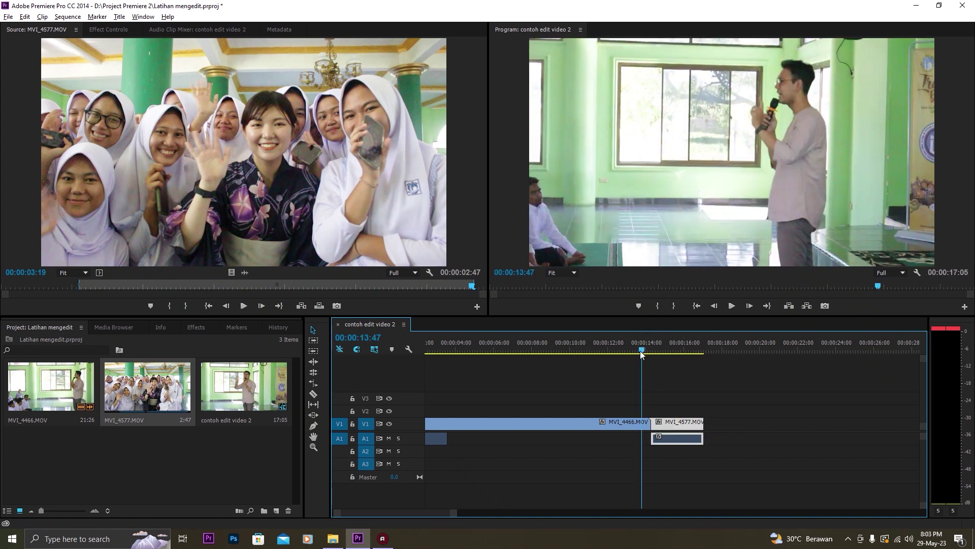
pyautogui.scroll(-4, 622, 377)
pyautogui.scroll(1, 541, 367)
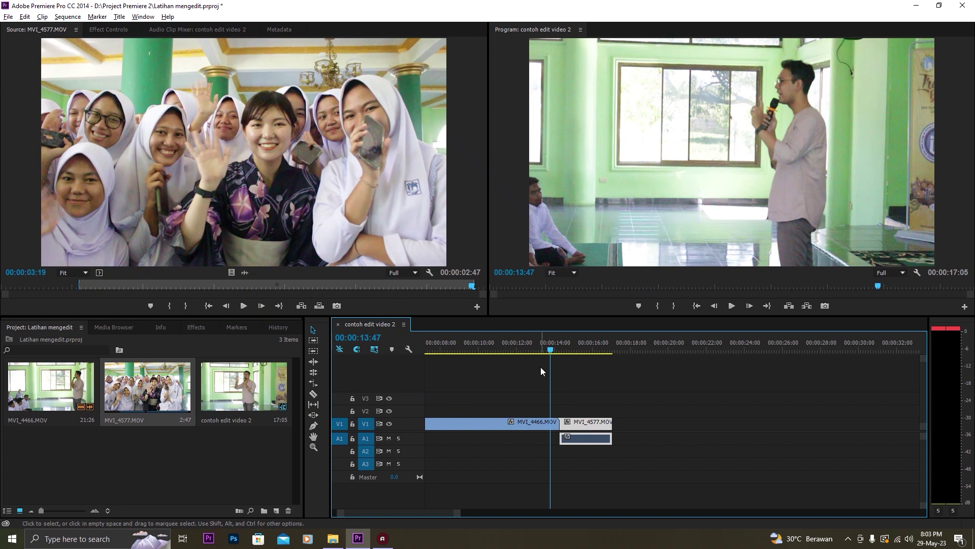
pyautogui.click(519, 374)
pyautogui.click(531, 422)
pyautogui.click(589, 422)
pyautogui.click(528, 408)
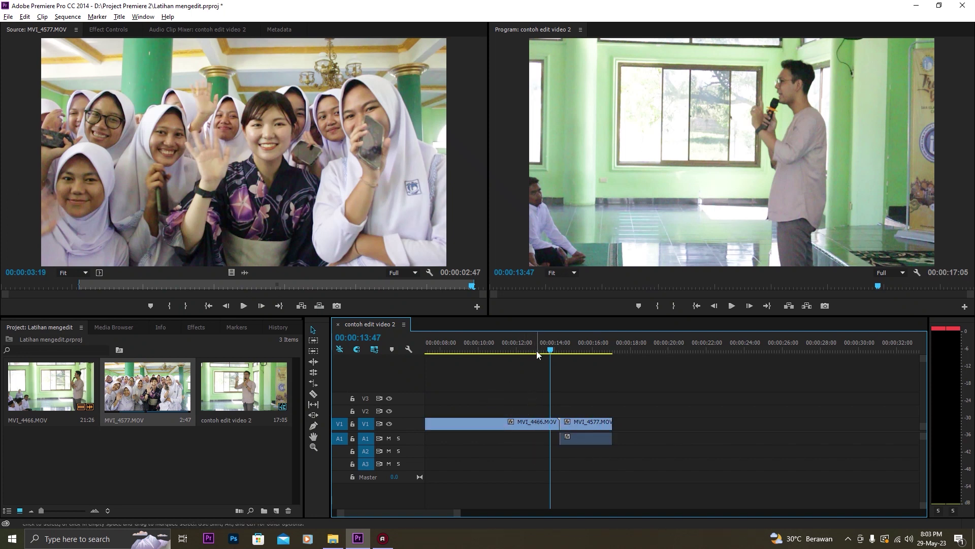
pyautogui.click(536, 350)
pyautogui.click(732, 306)
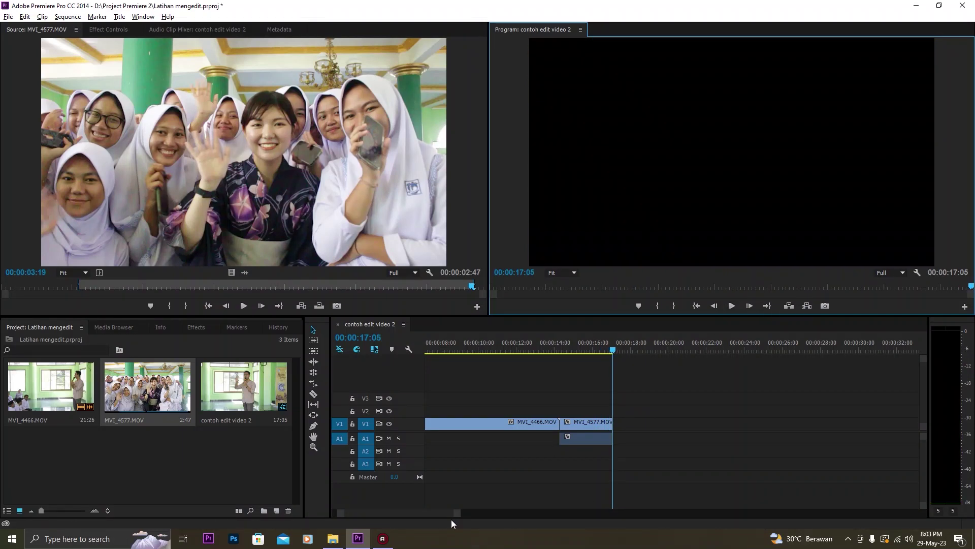
# Place the playhead at 00:00:00:45, hide the output of video track V1 and show it again
pyautogui.moveTo(456, 513); pyautogui.dragTo(558, 513)
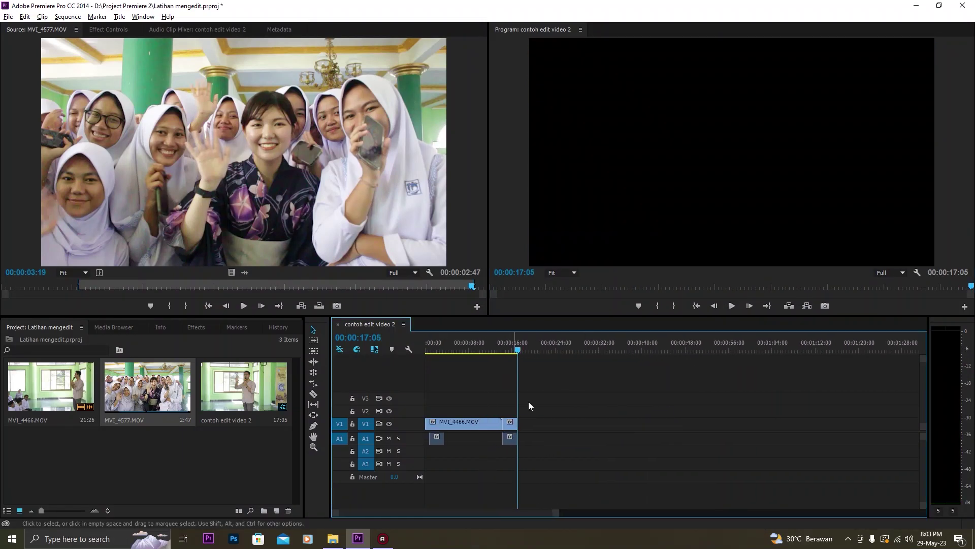
pyautogui.moveTo(463, 351); pyautogui.dragTo(429, 372)
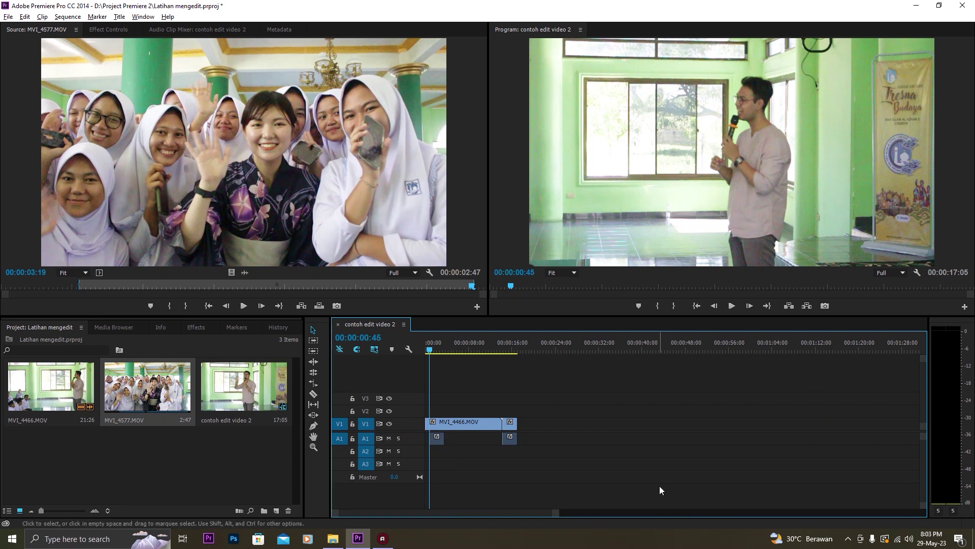
pyautogui.click(388, 425)
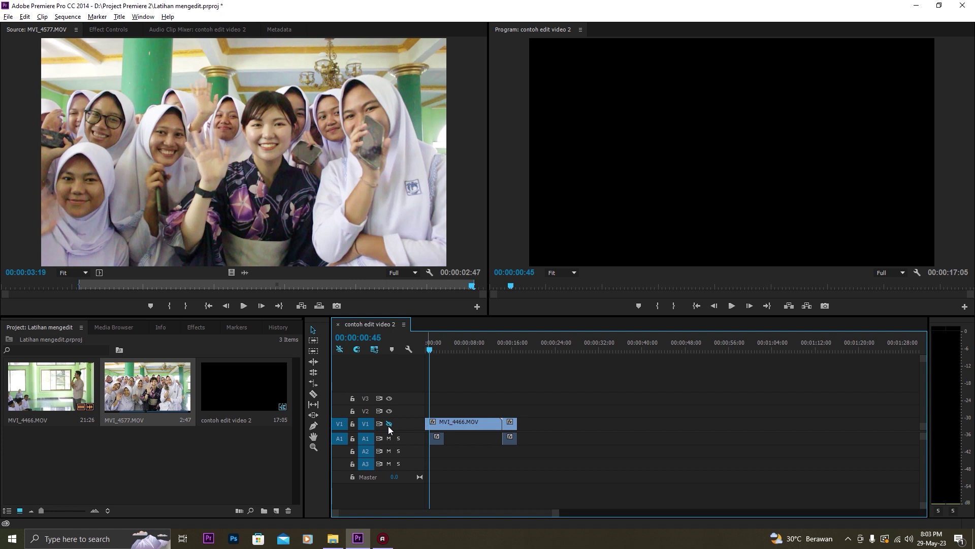
pyautogui.click(390, 424)
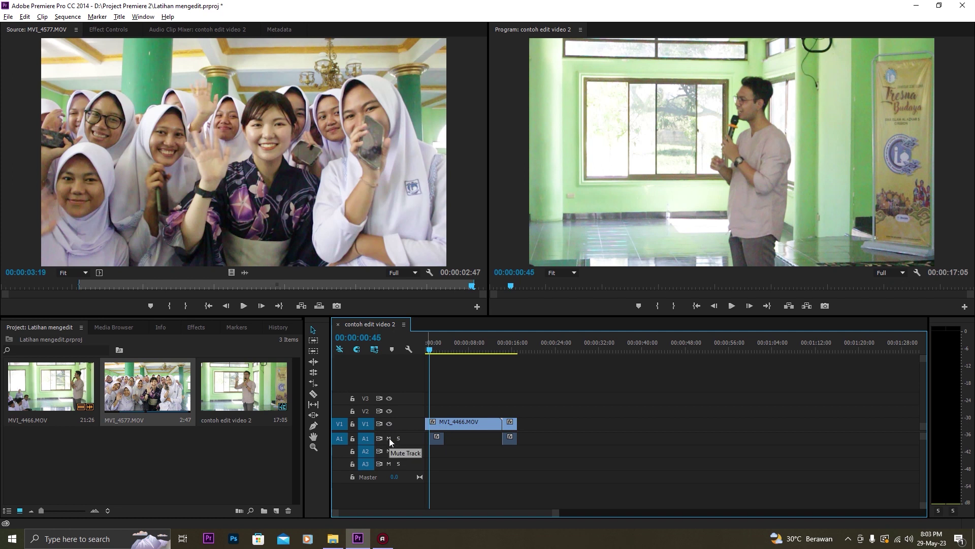
# Mute audio track A1, play and scrub the sequence to check it, and unmute the track
pyautogui.click(389, 439)
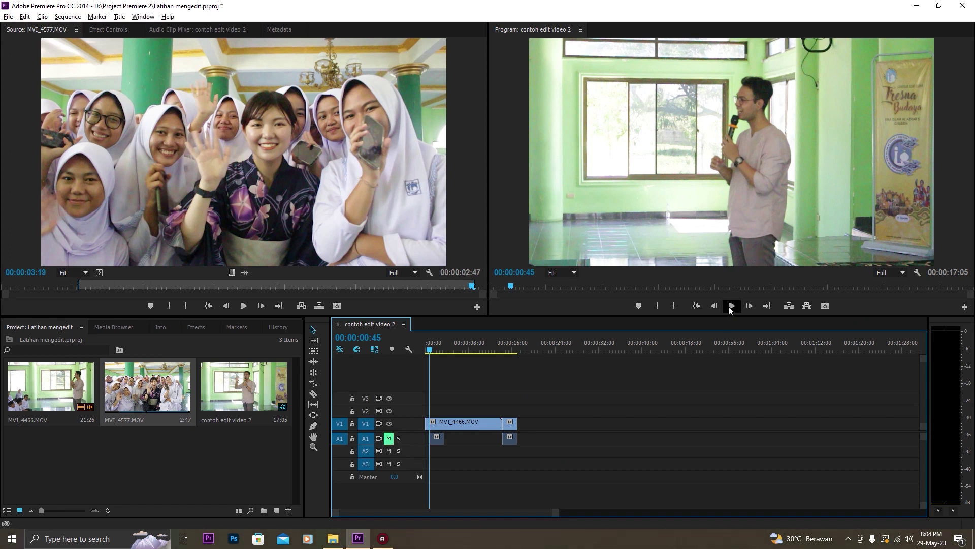
pyautogui.click(731, 306)
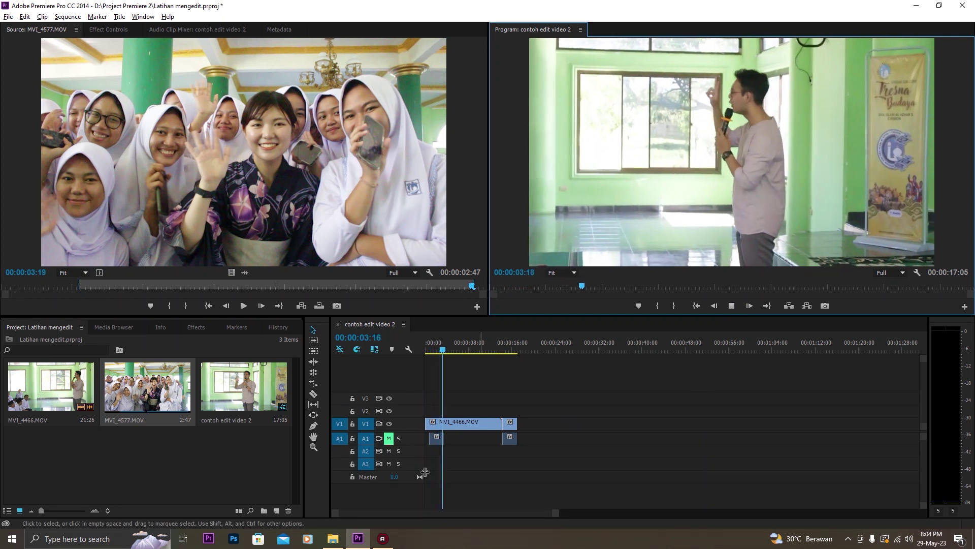
pyautogui.click(505, 346)
pyautogui.press('space')
pyautogui.click(389, 438)
pyautogui.click(388, 438)
pyautogui.moveTo(526, 351); pyautogui.dragTo(471, 350)
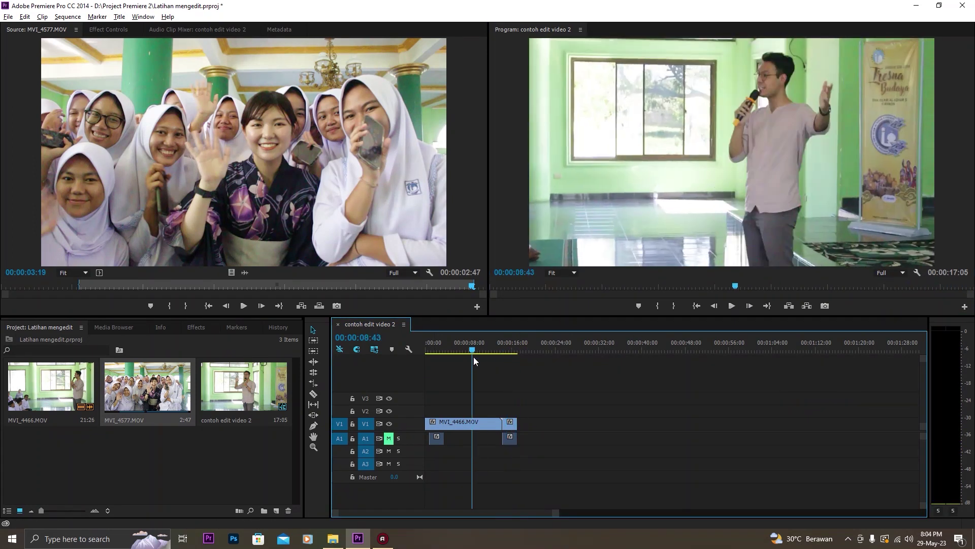
pyautogui.click(397, 439)
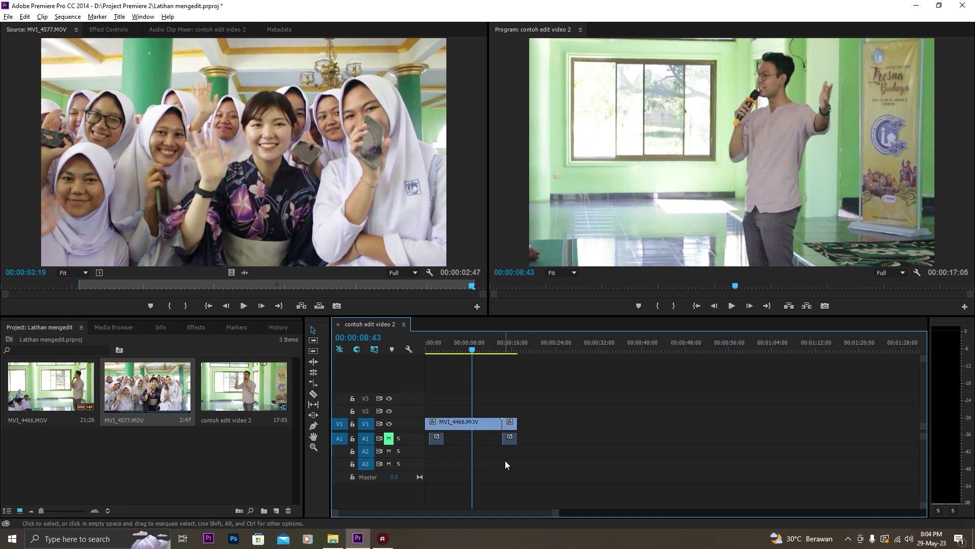
pyautogui.click(389, 440)
# Delete both remaining audio clips from track A1 and place the playhead at 00:00:01:13
pyautogui.moveTo(535, 455); pyautogui.dragTo(436, 445)
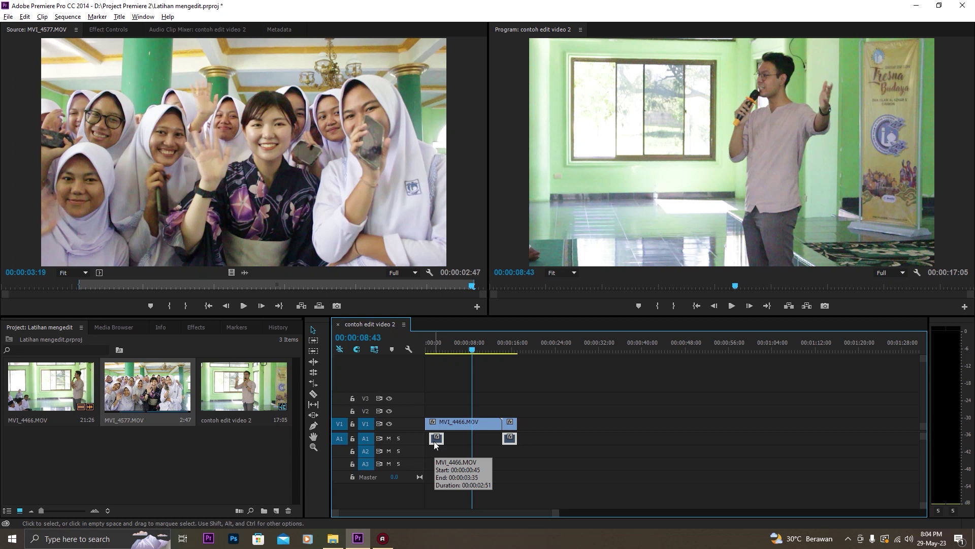
pyautogui.press('Delete')
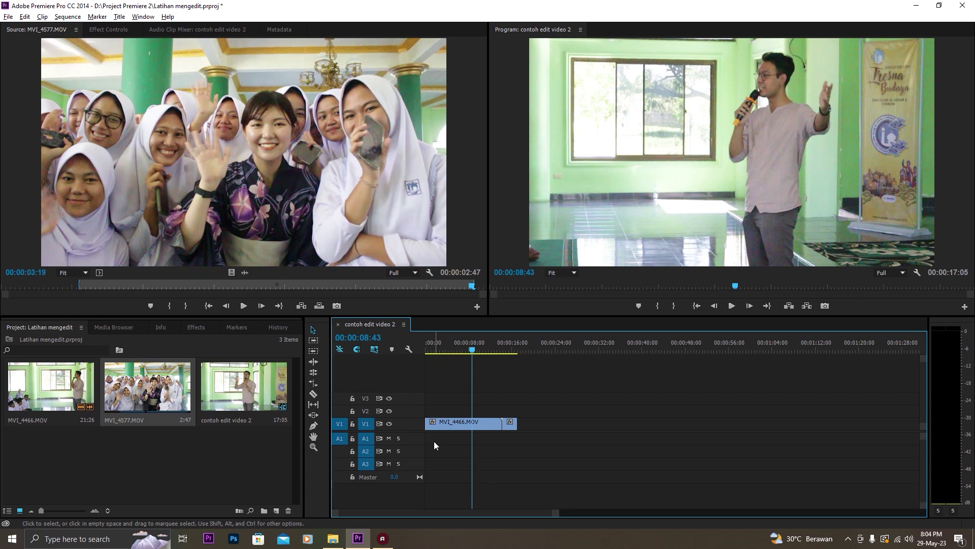
pyautogui.moveTo(474, 350); pyautogui.dragTo(432, 362)
pyautogui.press('-')
pyautogui.press('-')
pyautogui.press('=')
pyautogui.press('=')
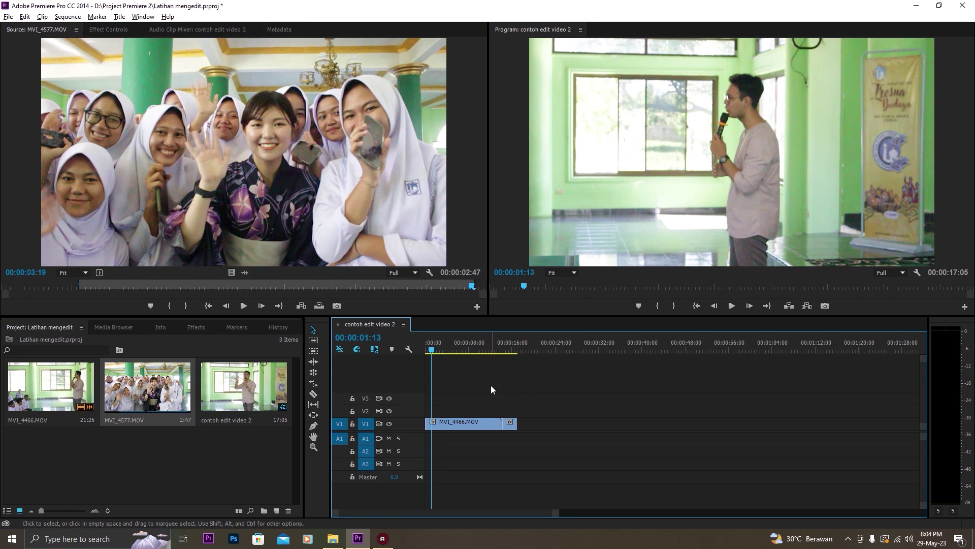
# Create a new title named "judul film" with the 1280 x 720 video settings and enlarge its title editor window
pyautogui.click(8, 16)
pyautogui.click(9, 16)
pyautogui.click(41, 18)
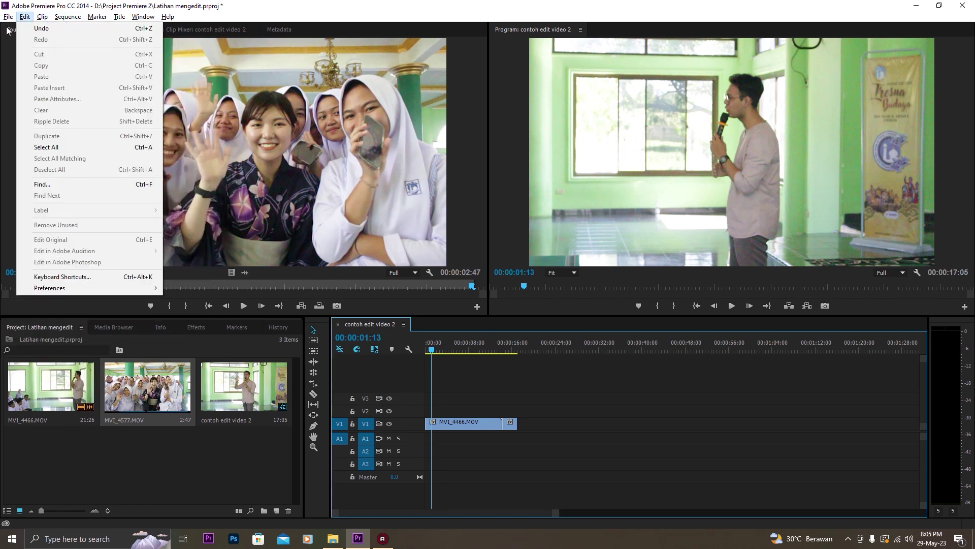
pyautogui.moveTo(4, 17)
pyautogui.moveTo(31, 28)
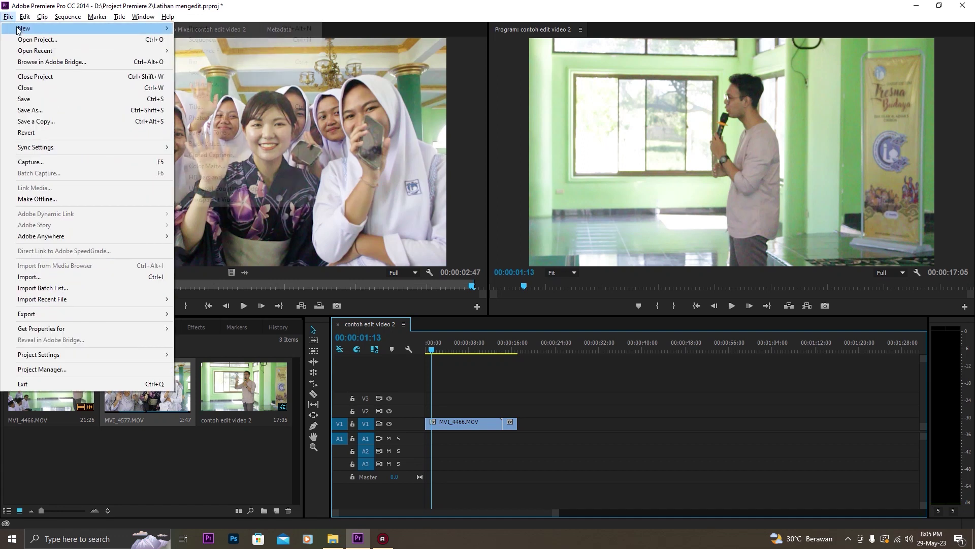
pyautogui.click(239, 106)
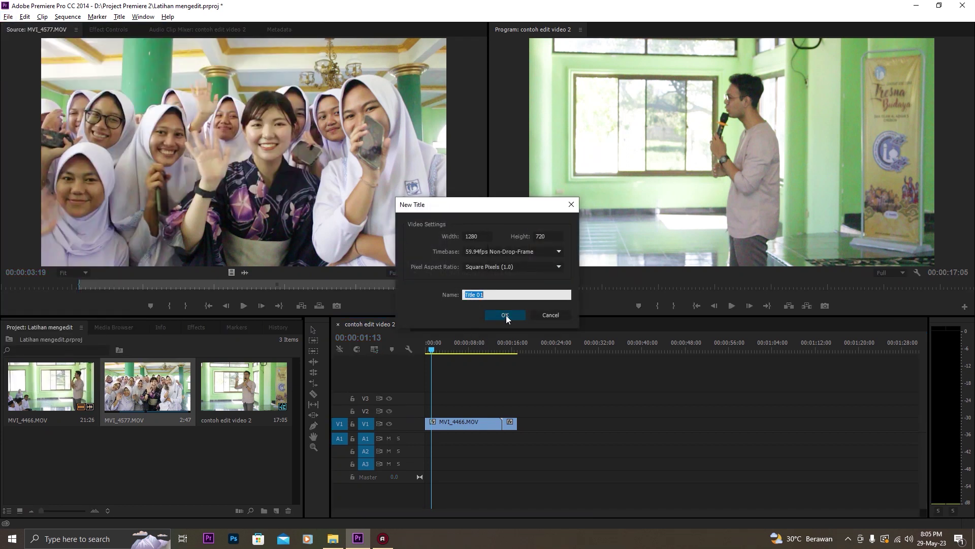
pyautogui.write('judul film')
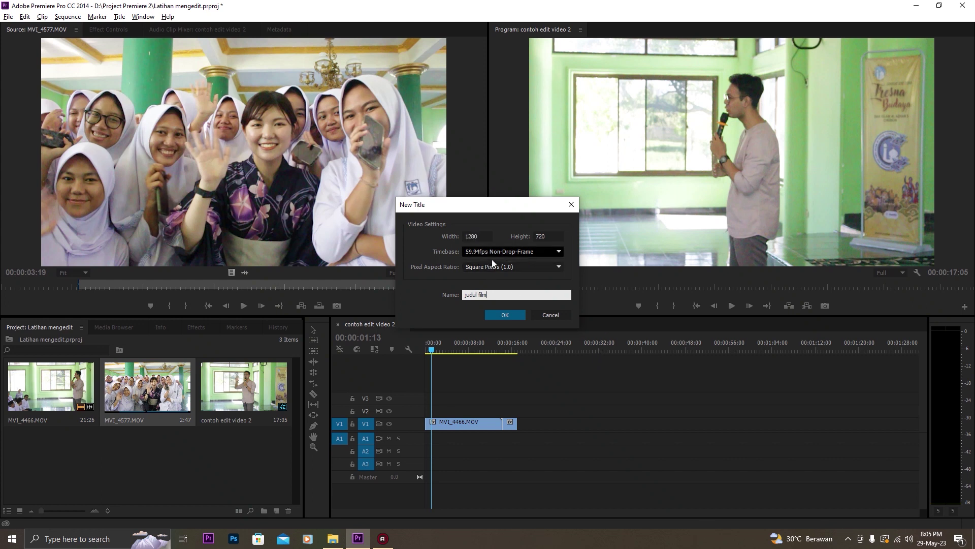
pyautogui.click(513, 315)
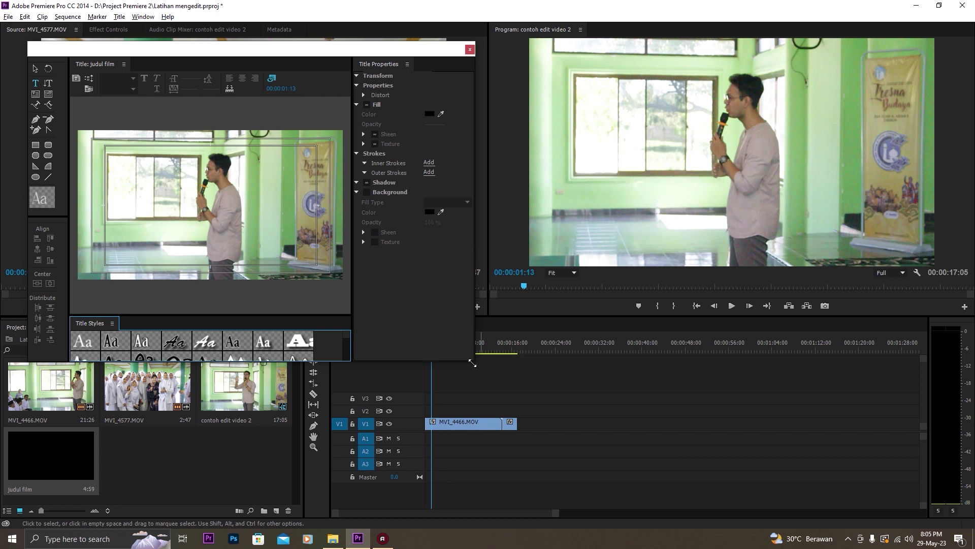
pyautogui.moveTo(473, 363); pyautogui.dragTo(547, 494)
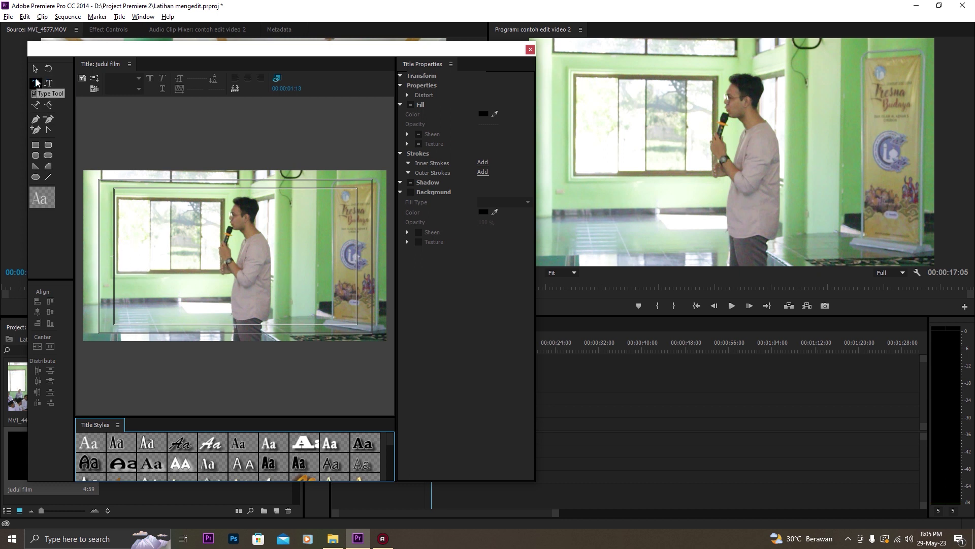
# Add the text "CINTA DALAM DIAM" to the title and move it to about X 647, Y 371
pyautogui.click(186, 245)
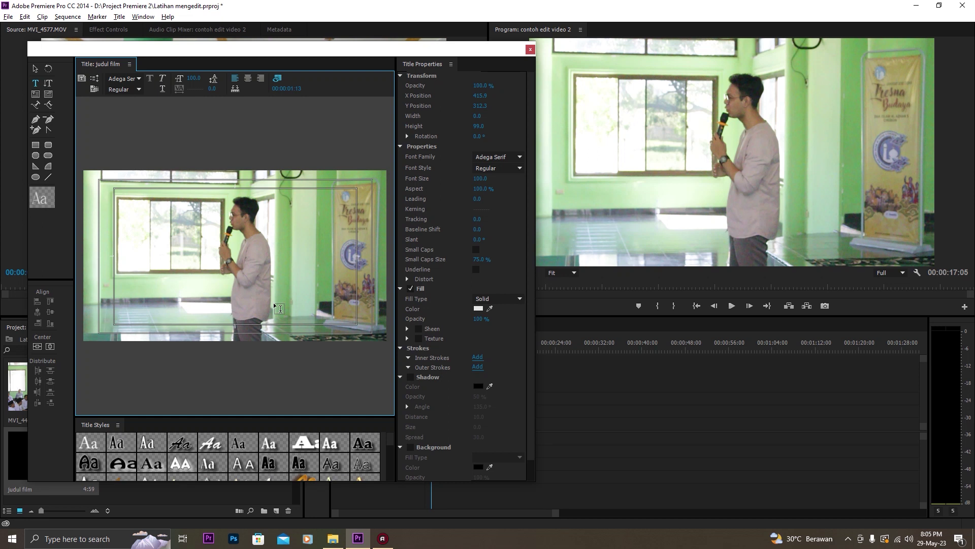
pyautogui.write('UNTADALAM DIAM')
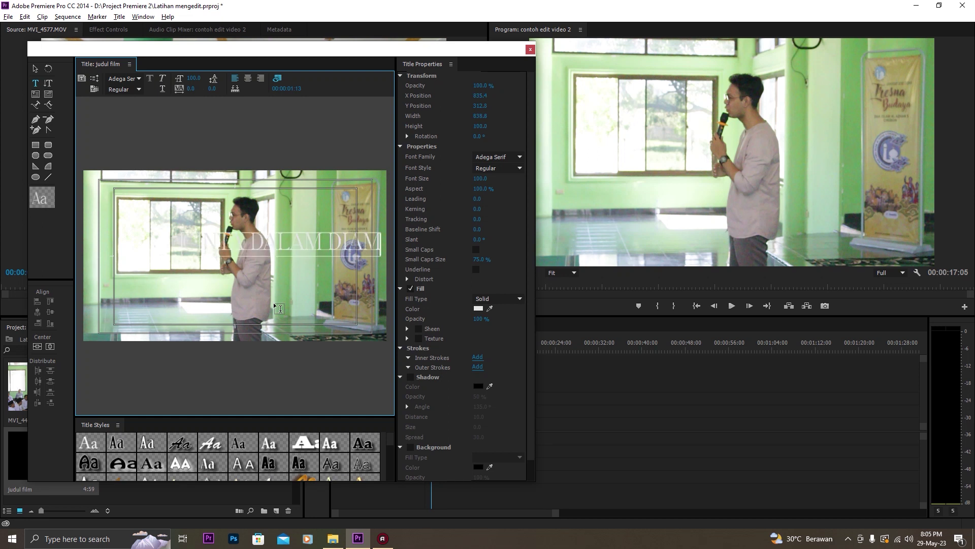
pyautogui.click(35, 69)
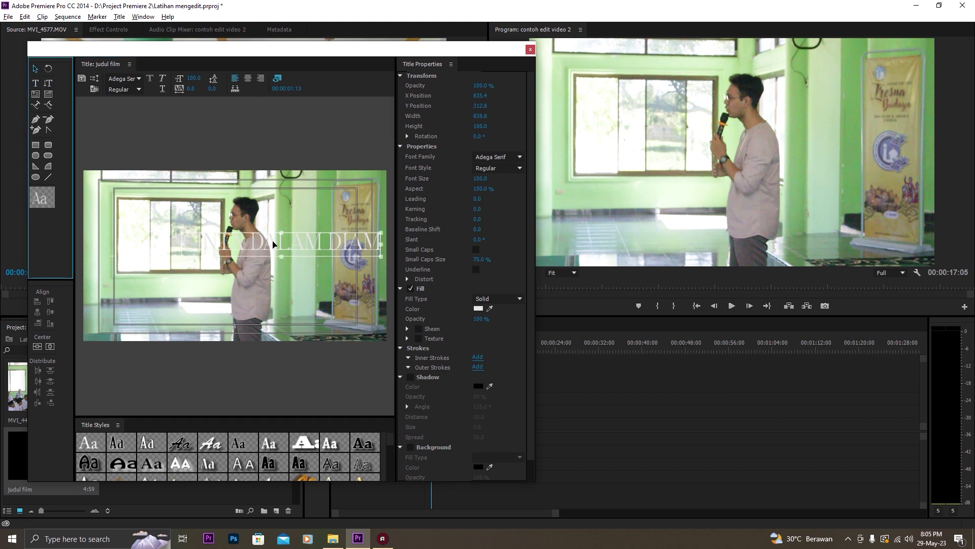
pyautogui.moveTo(273, 246); pyautogui.dragTo(245, 248)
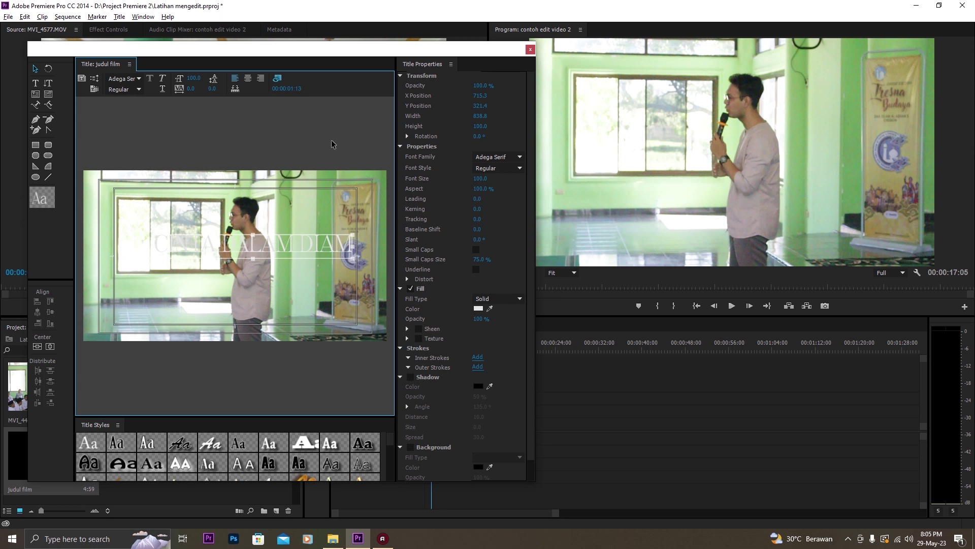
pyautogui.moveTo(320, 238); pyautogui.dragTo(305, 254)
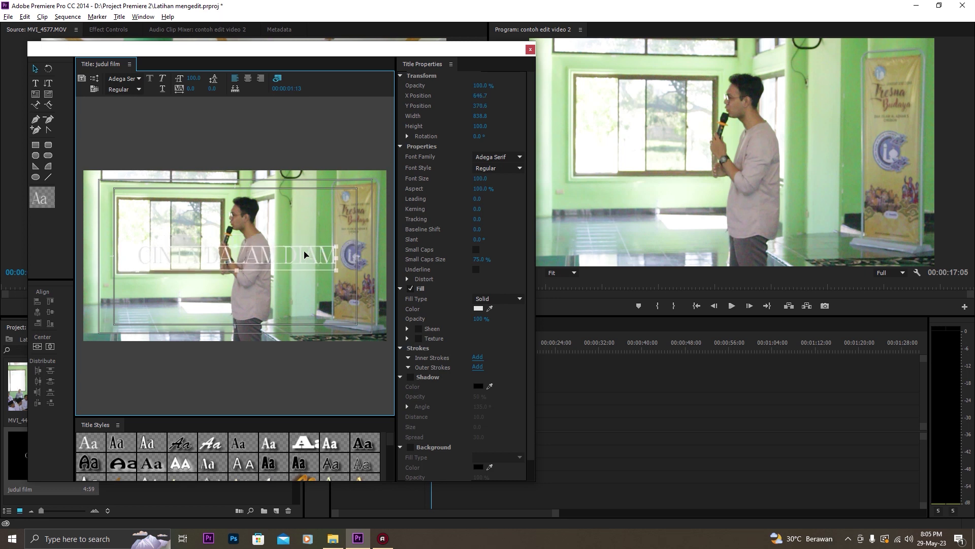
# Set the title text's font family to Uni Sans and its font style to Heavy CAPS
pyautogui.click(504, 157)
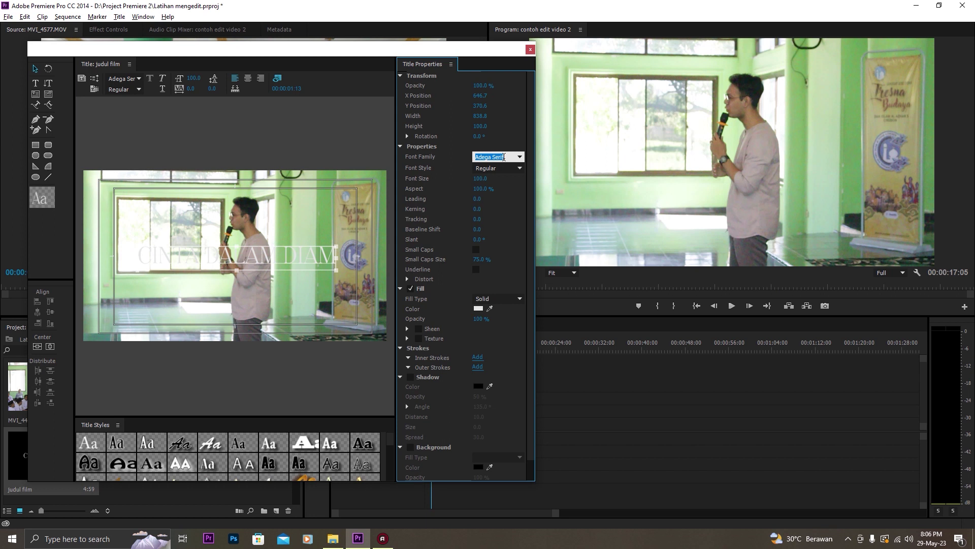
pyautogui.write('Uni Sans')
pyautogui.press('Tab')
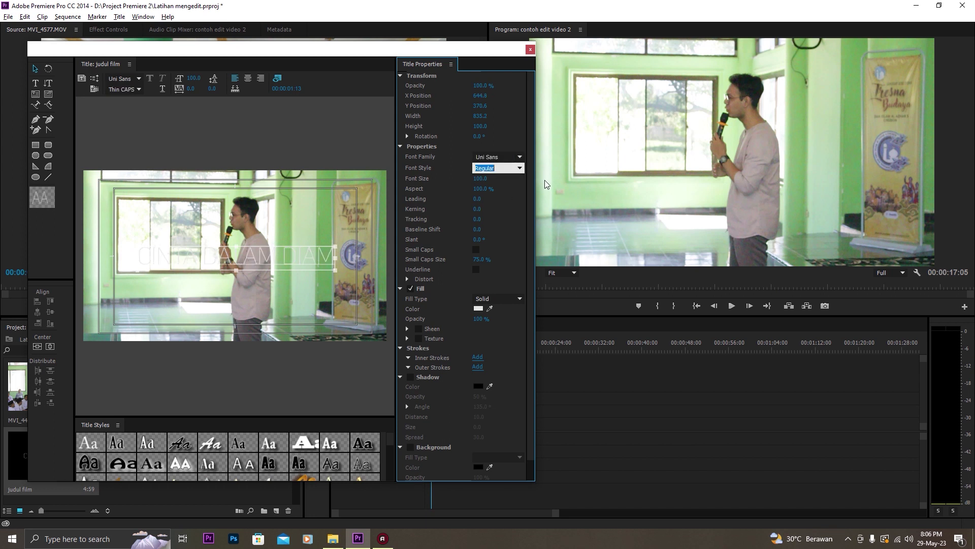
pyautogui.click(520, 168)
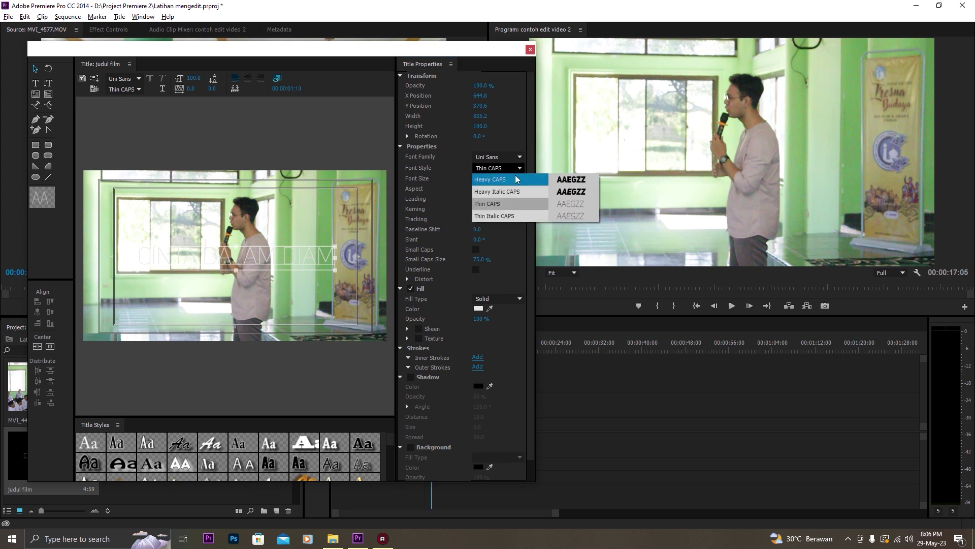
pyautogui.click(515, 176)
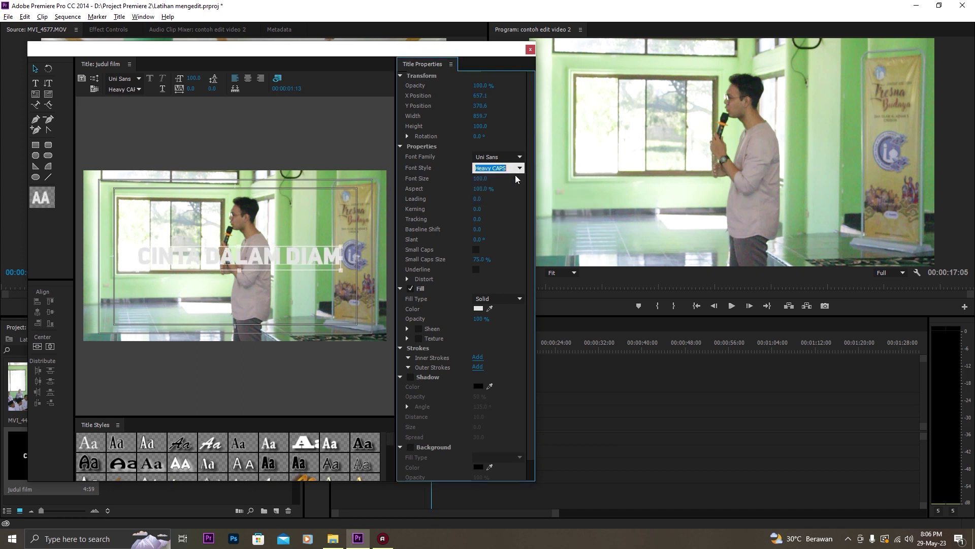
# Center the "CINTA DALAM DIAM" text horizontally and vertically in the title frame
pyautogui.click(294, 215)
pyautogui.click(269, 255)
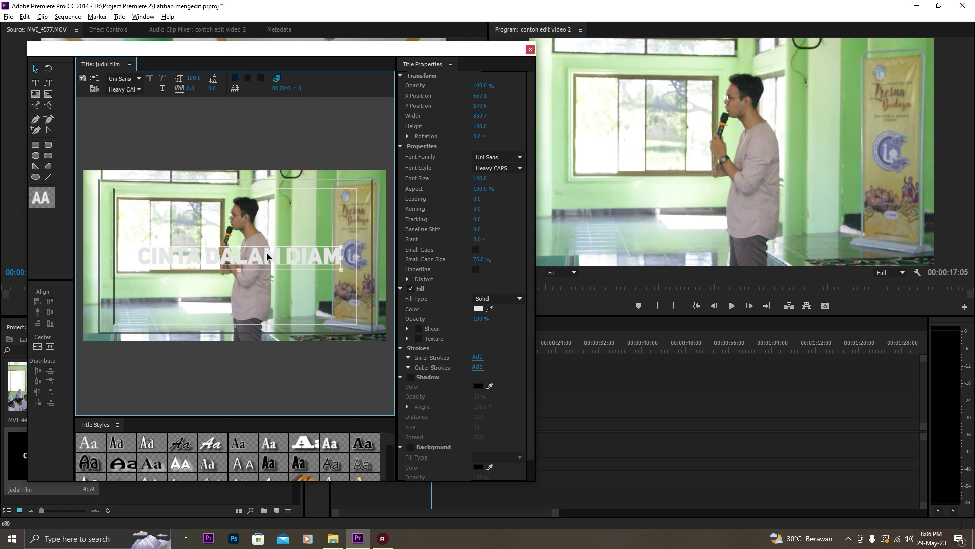
pyautogui.click(272, 215)
pyautogui.click(248, 258)
pyautogui.click(49, 346)
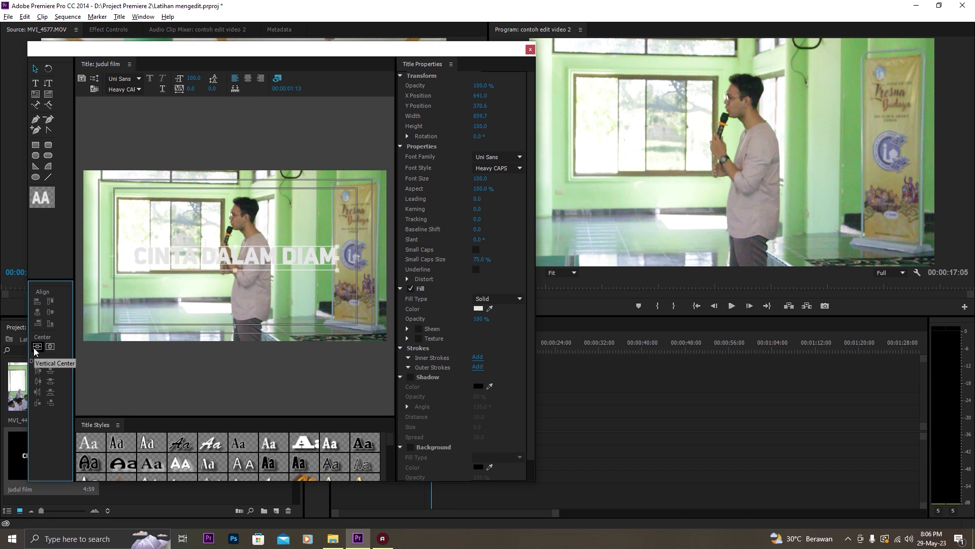
pyautogui.click(34, 347)
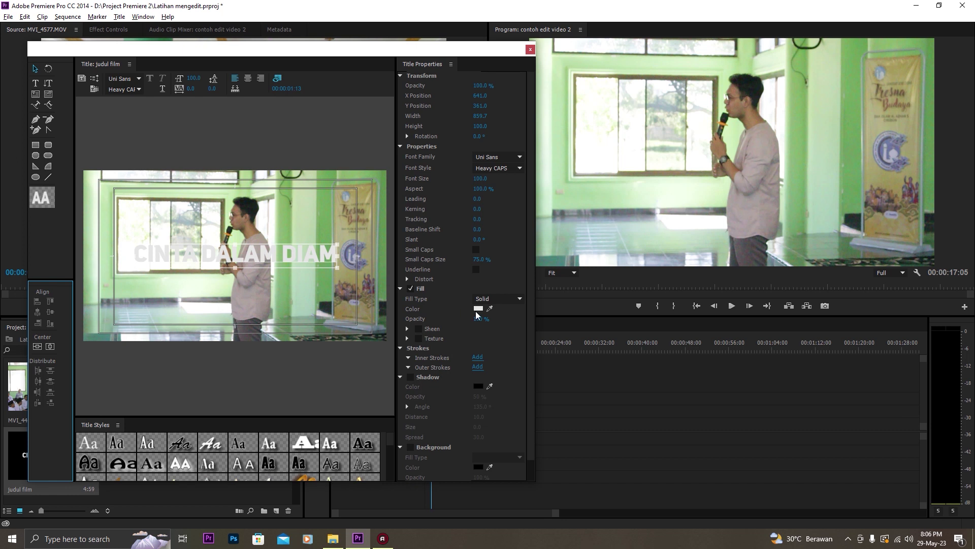
# Change the title text's solid fill color to orange (FF9600)
pyautogui.click(306, 261)
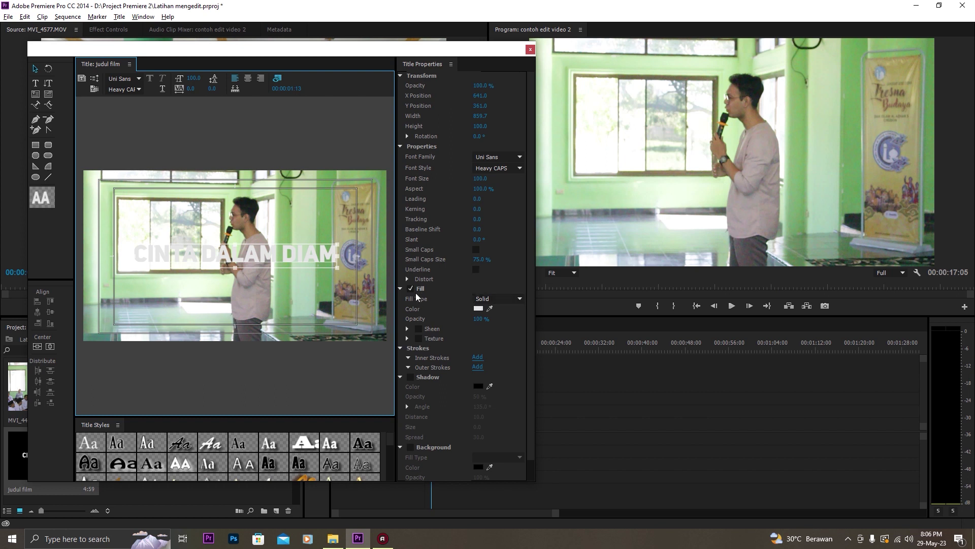
pyautogui.click(479, 308)
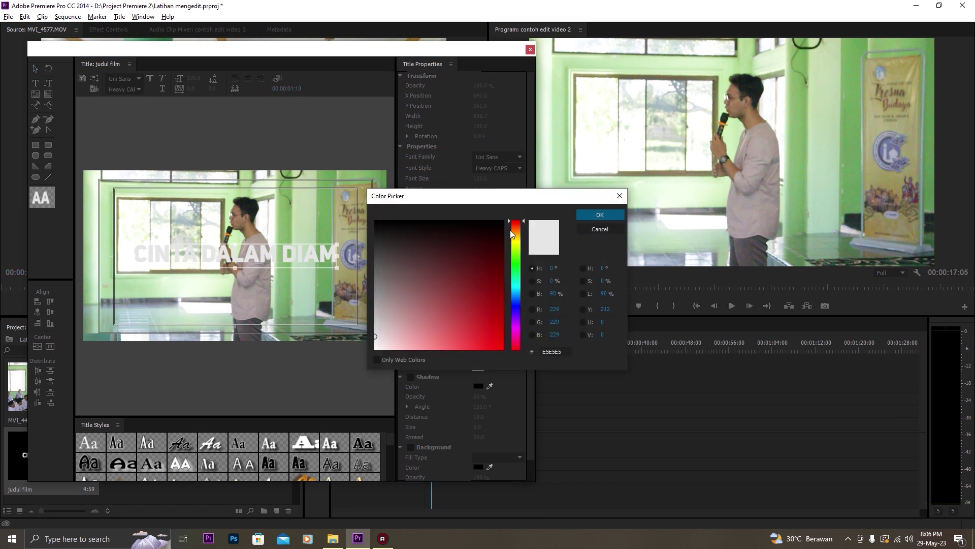
pyautogui.click(513, 231)
pyautogui.moveTo(511, 229); pyautogui.dragTo(527, 233)
pyautogui.moveTo(482, 324); pyautogui.dragTo(542, 360)
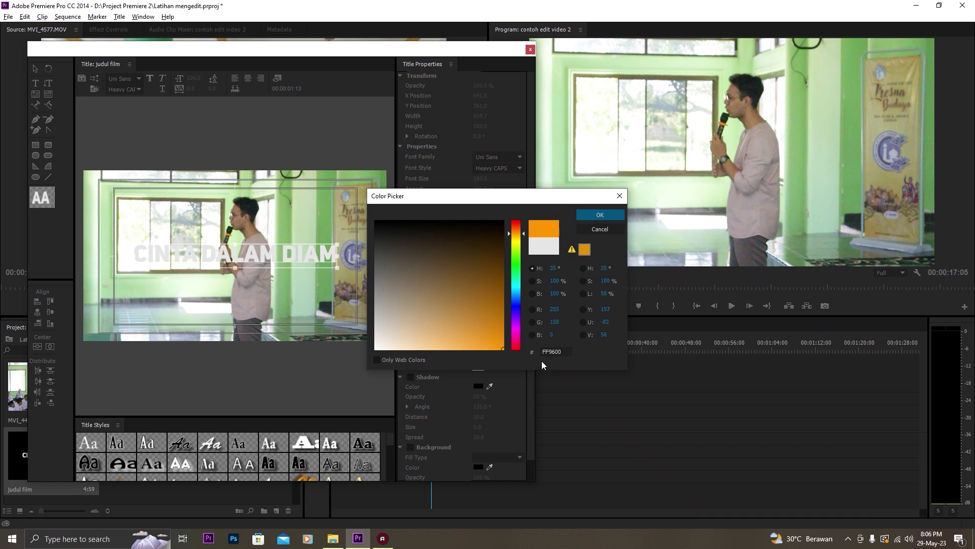
pyautogui.click(595, 216)
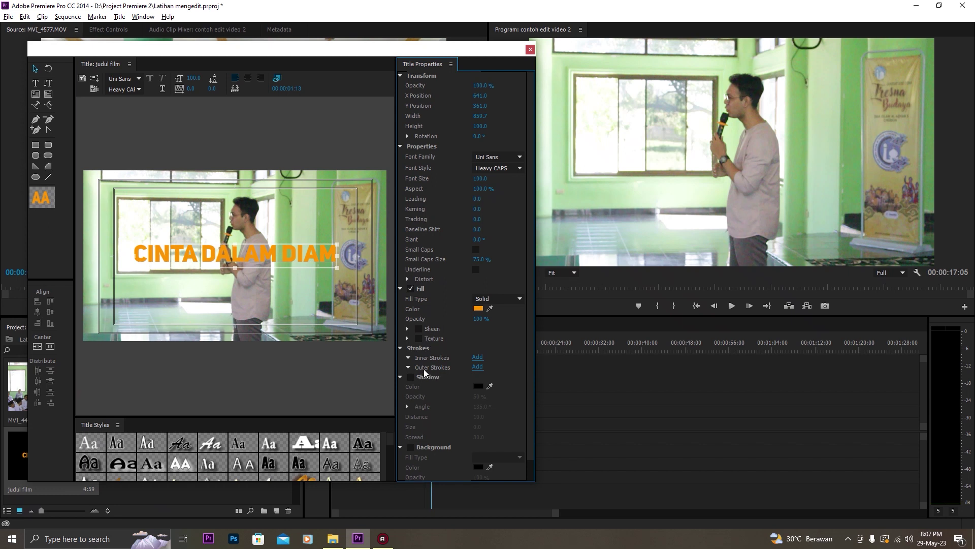
# Add an outer stroke to the title text, enlarge it, try the Depth and Drop Face types, and switch back to Edge
pyautogui.click(478, 367)
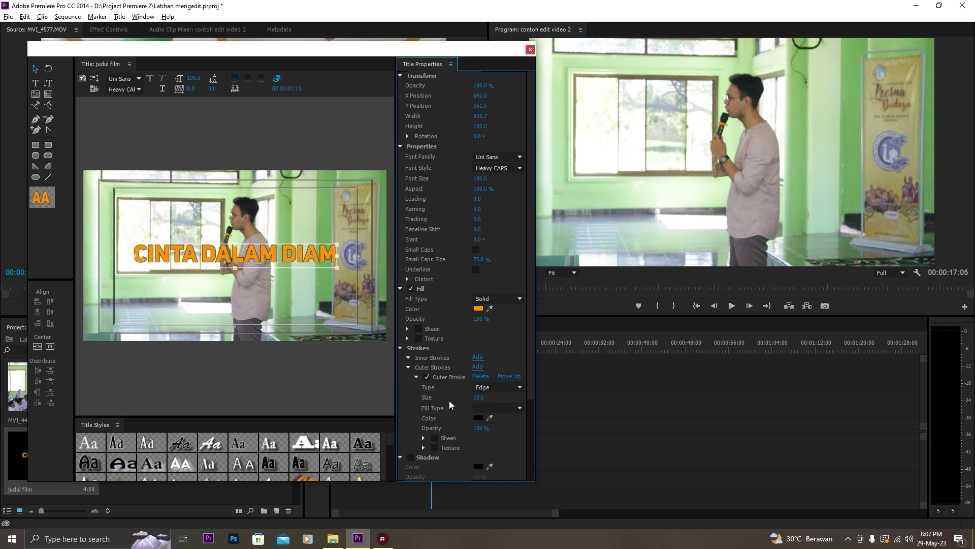
pyautogui.moveTo(479, 400); pyautogui.dragTo(499, 401)
pyautogui.click(492, 387)
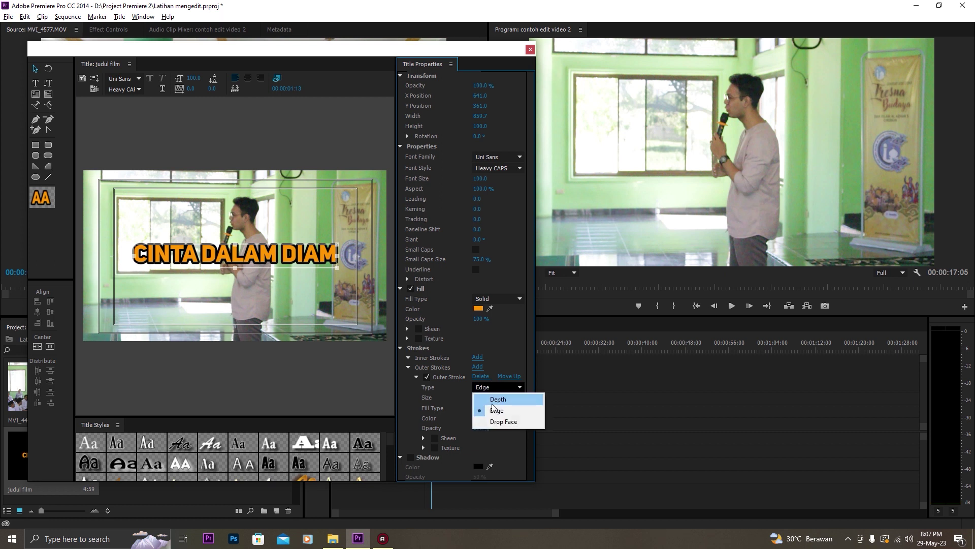
pyautogui.click(495, 400)
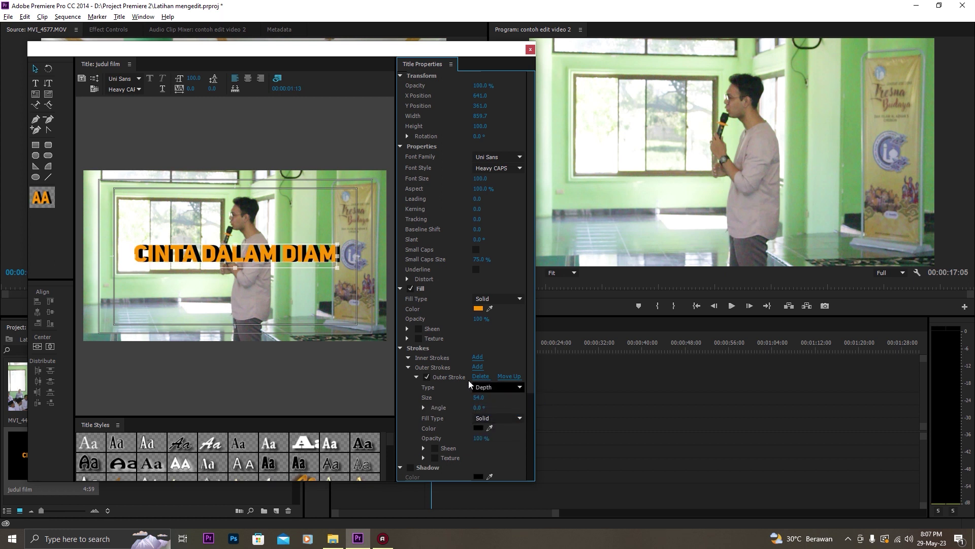
pyautogui.click(481, 388)
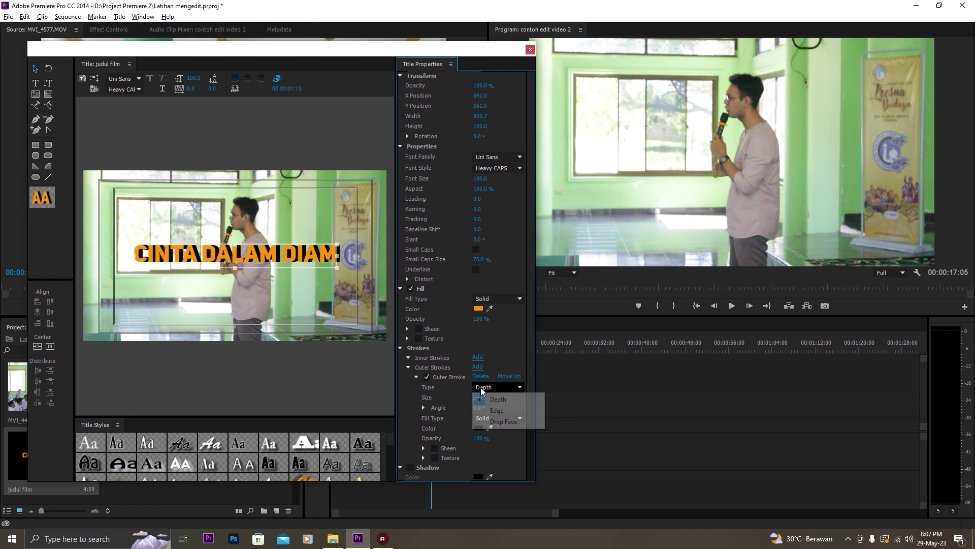
pyautogui.click(492, 422)
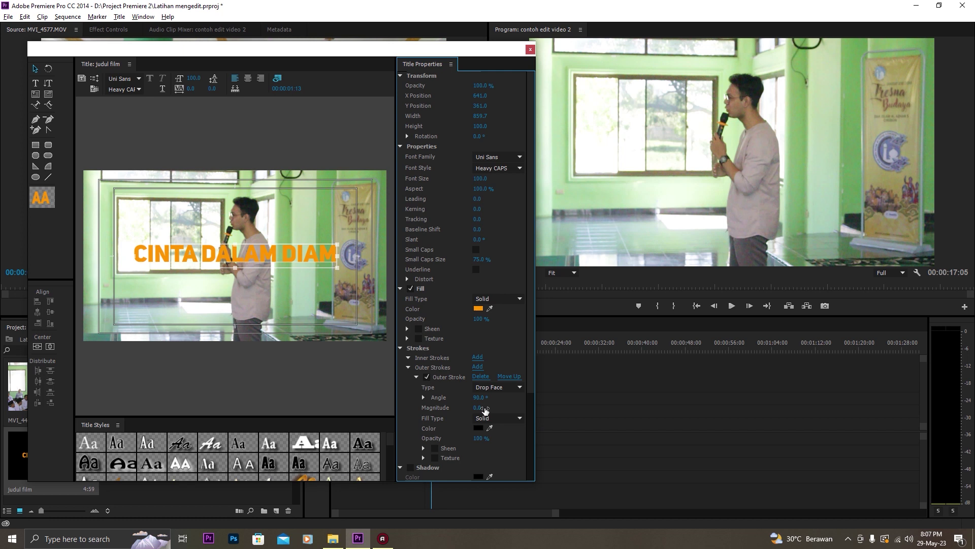
pyautogui.click(492, 388)
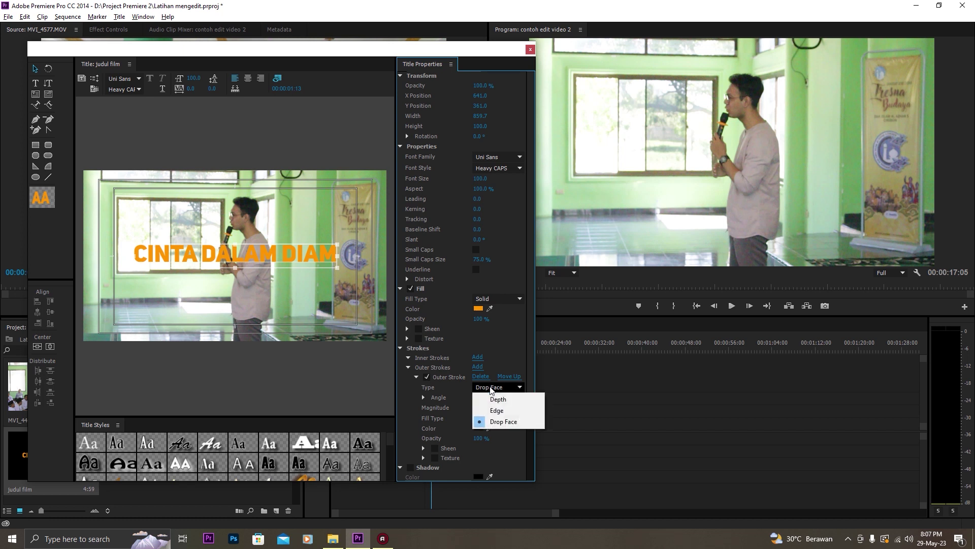
pyautogui.click(495, 410)
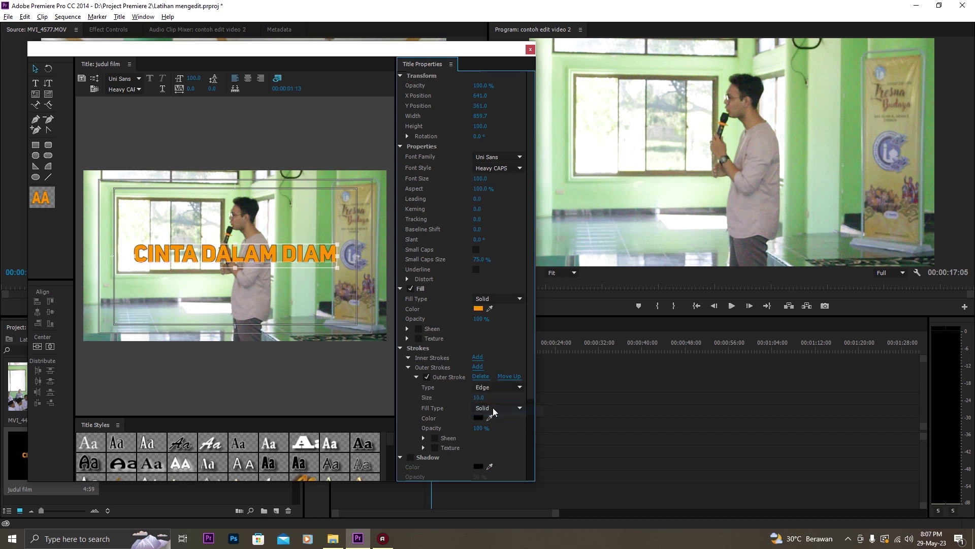
# Change the outer stroke's solid fill color to white
pyautogui.click(478, 417)
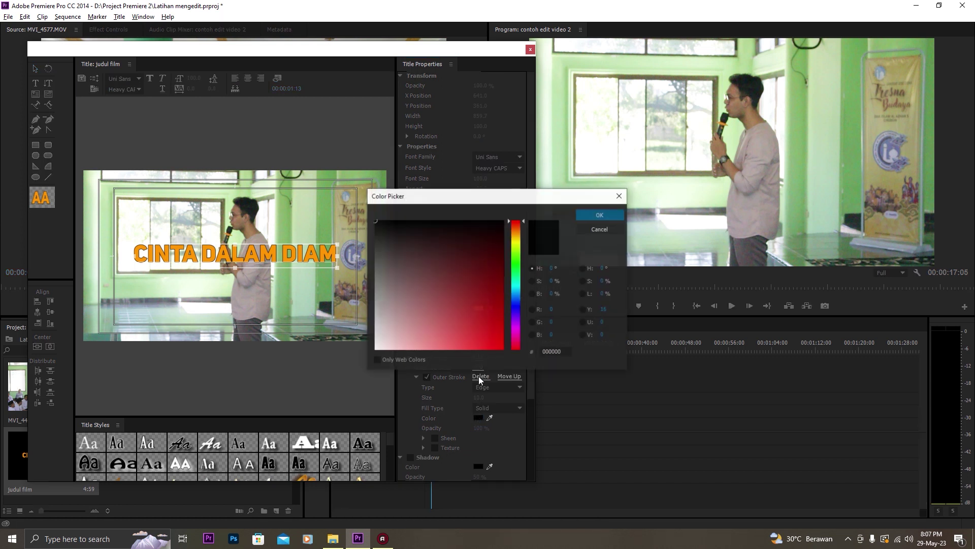
pyautogui.moveTo(361, 339)
pyautogui.mouseDown()
pyautogui.moveTo(362, 350)
pyautogui.moveTo(341, 359)
pyautogui.mouseUp()
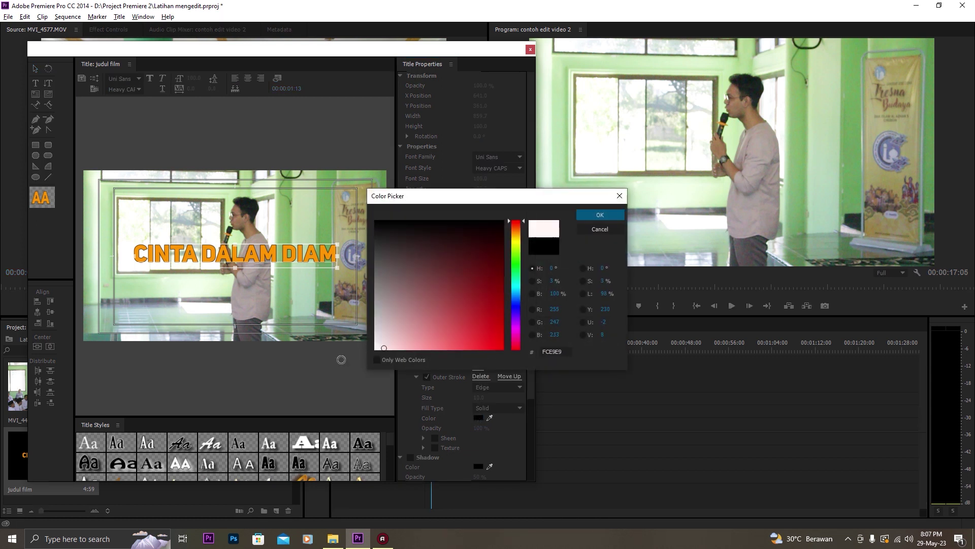
pyautogui.click(589, 218)
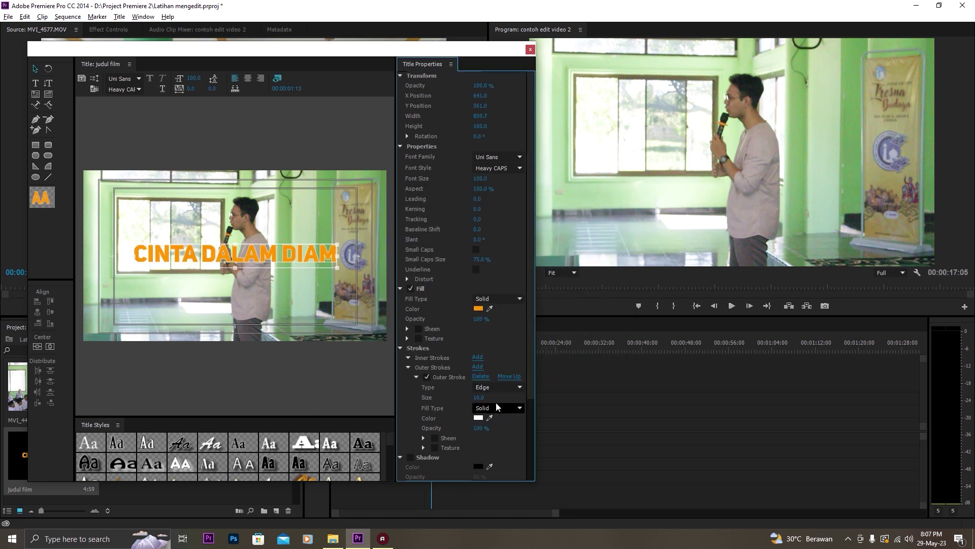
# Give the outer stroke a Linear Gradient fill and set its first color stop to red (FF072A)
pyautogui.click(496, 409)
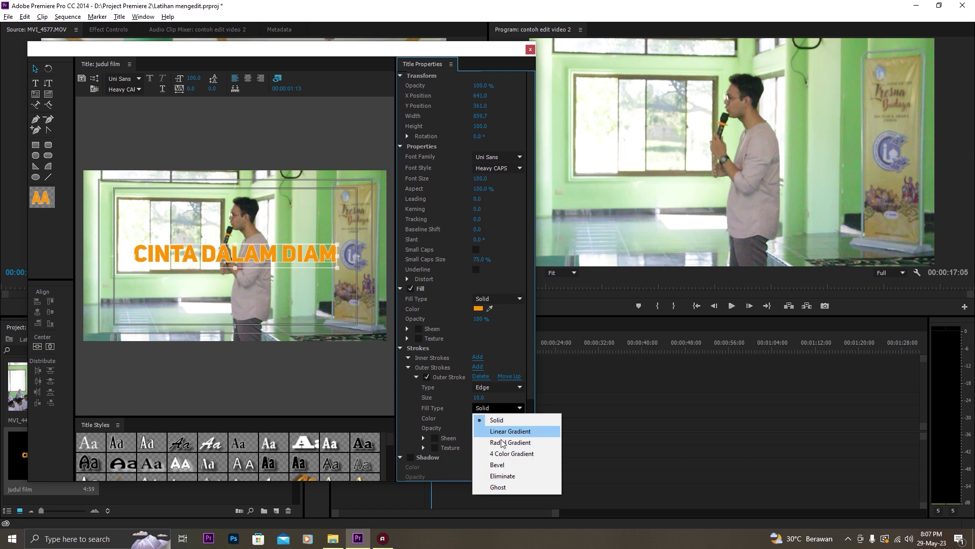
pyautogui.click(502, 431)
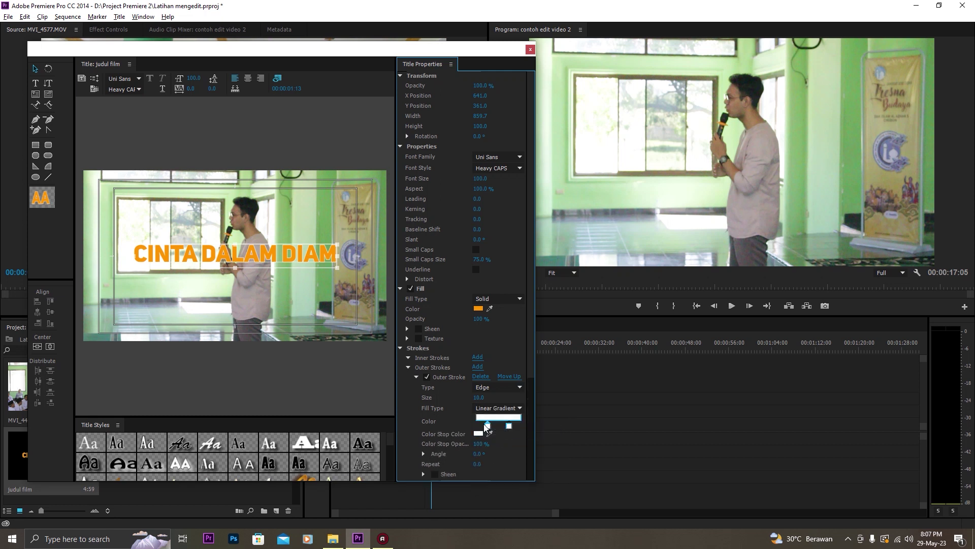
pyautogui.click(481, 435)
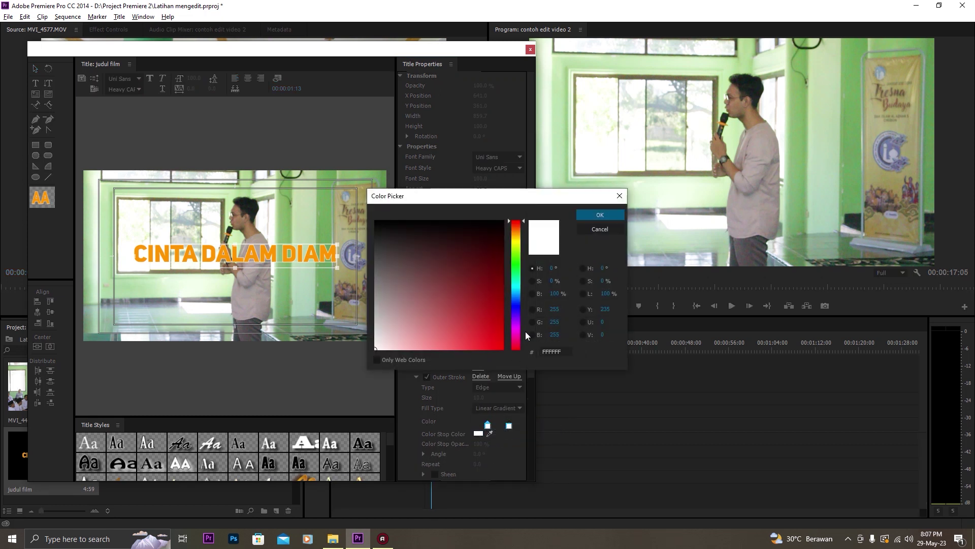
pyautogui.click(500, 349)
pyautogui.moveTo(516, 341); pyautogui.dragTo(516, 347)
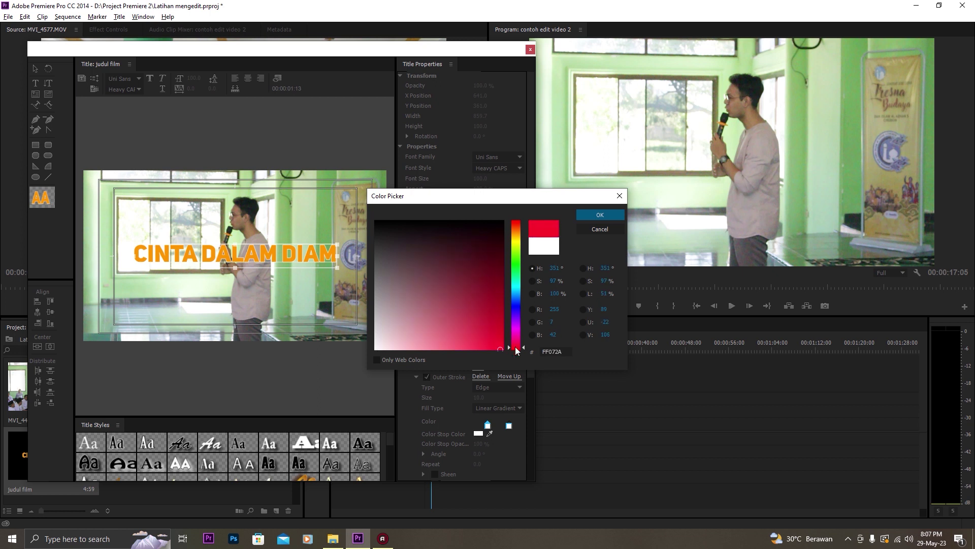
pyautogui.click(595, 218)
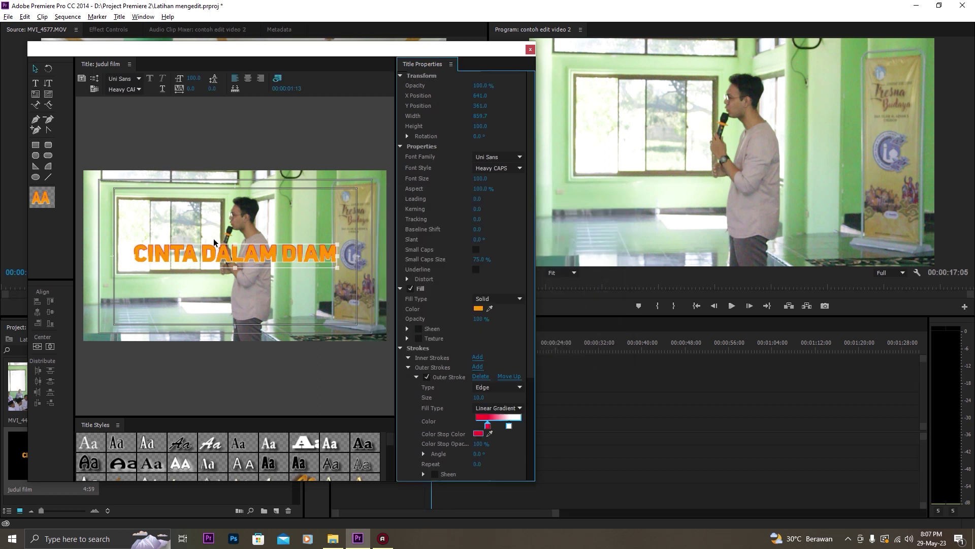
# Set the outer stroke's size to 56 and delete the stroke from the title text
pyautogui.moveTo(485, 399); pyautogui.dragTo(508, 399)
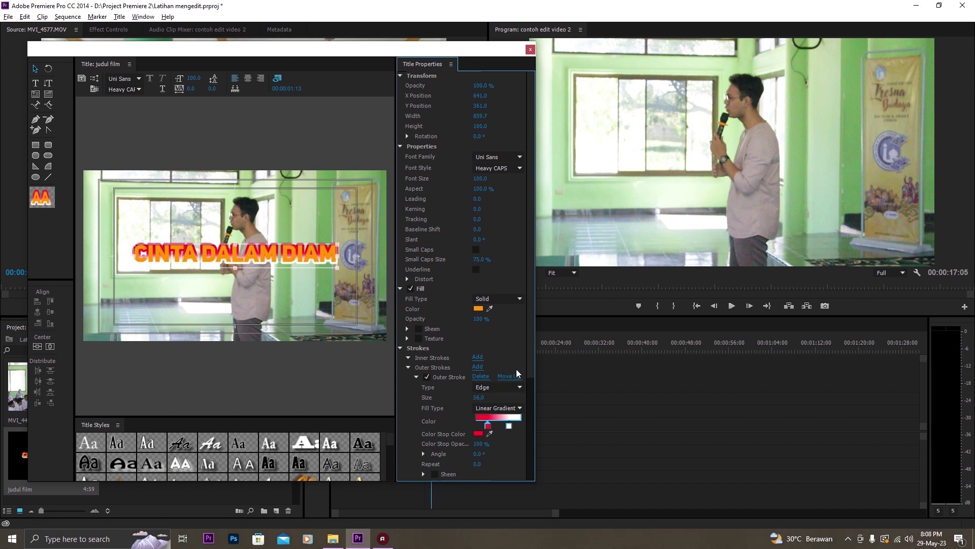
pyautogui.click(481, 377)
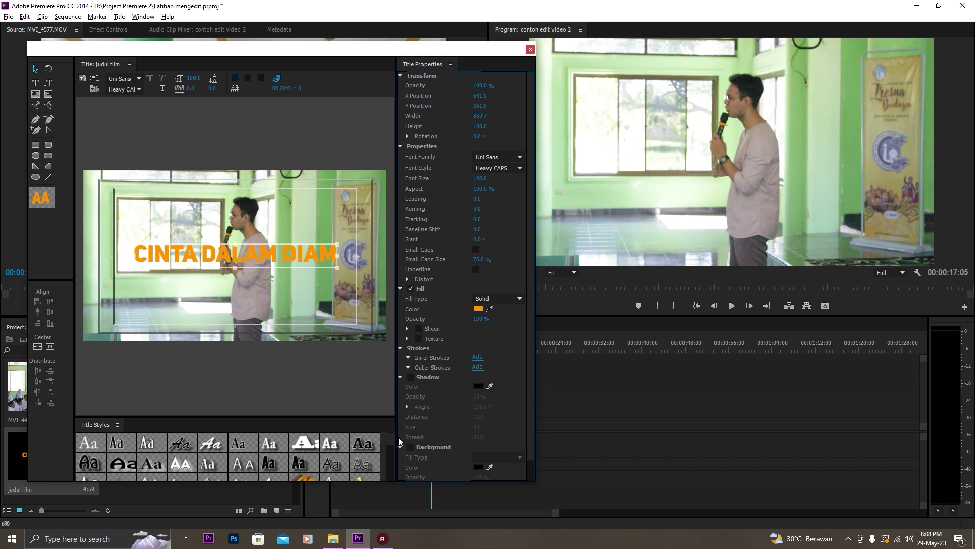
# Try the red-glow and plain white title styles, and apply the yellow Hobo Std Medium style to the title text
pyautogui.scroll(-2, 388, 450)
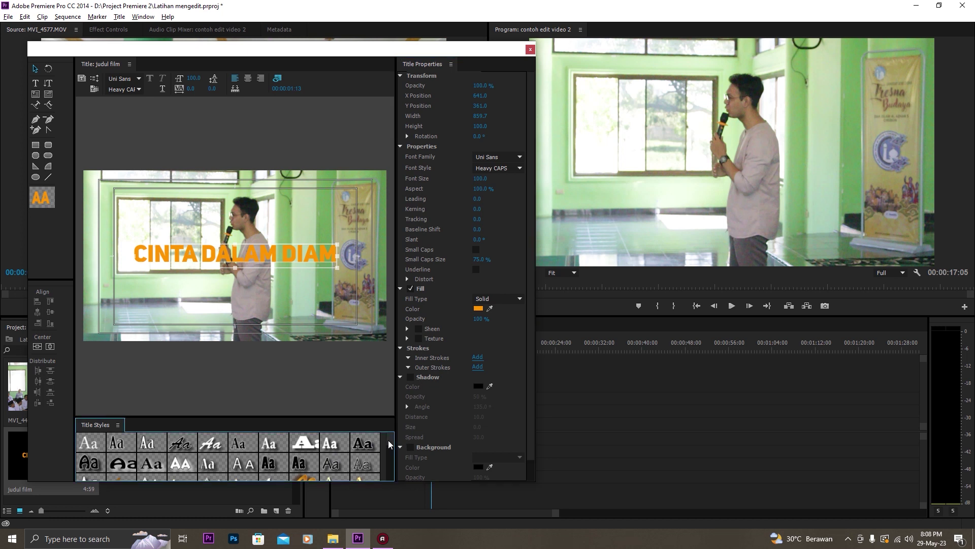
pyautogui.scroll(-5, 388, 447)
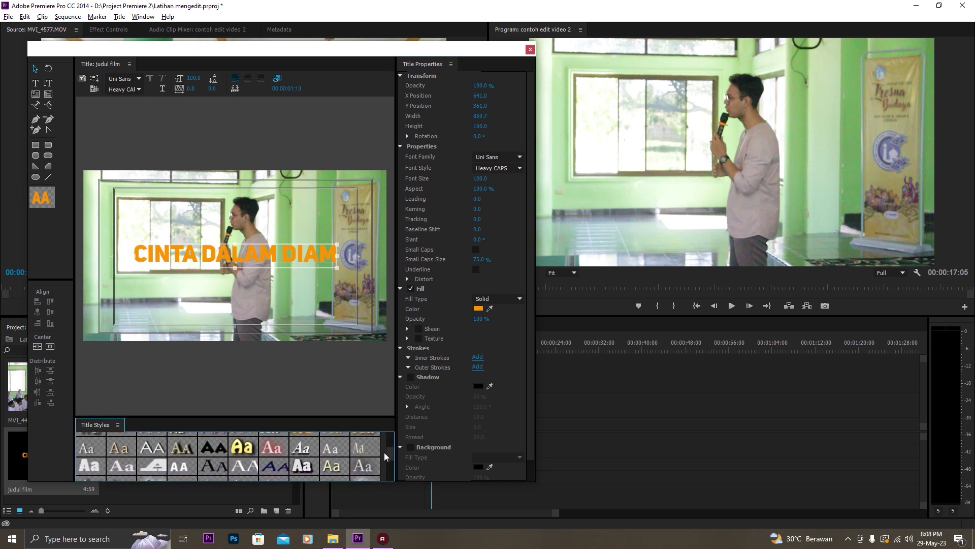
pyautogui.click(273, 450)
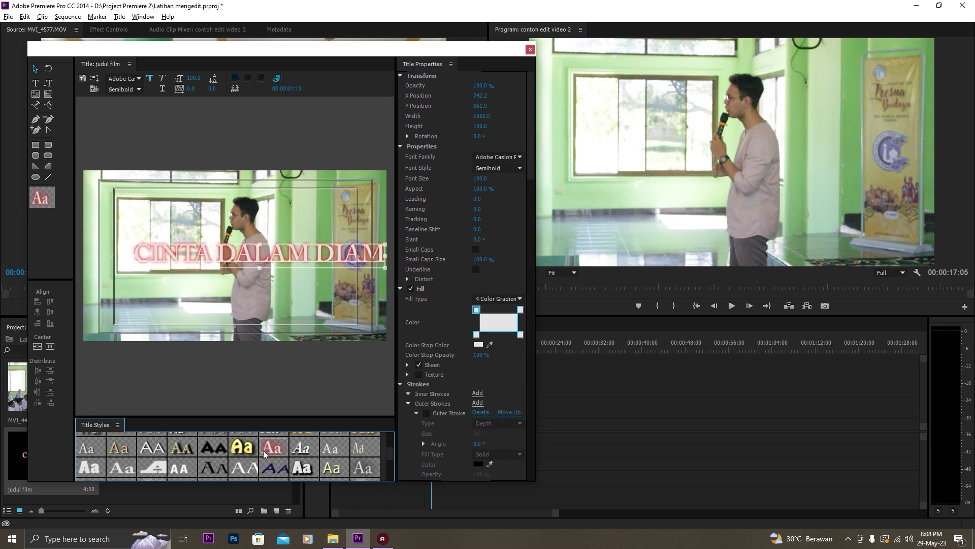
pyautogui.click(248, 467)
pyautogui.click(246, 451)
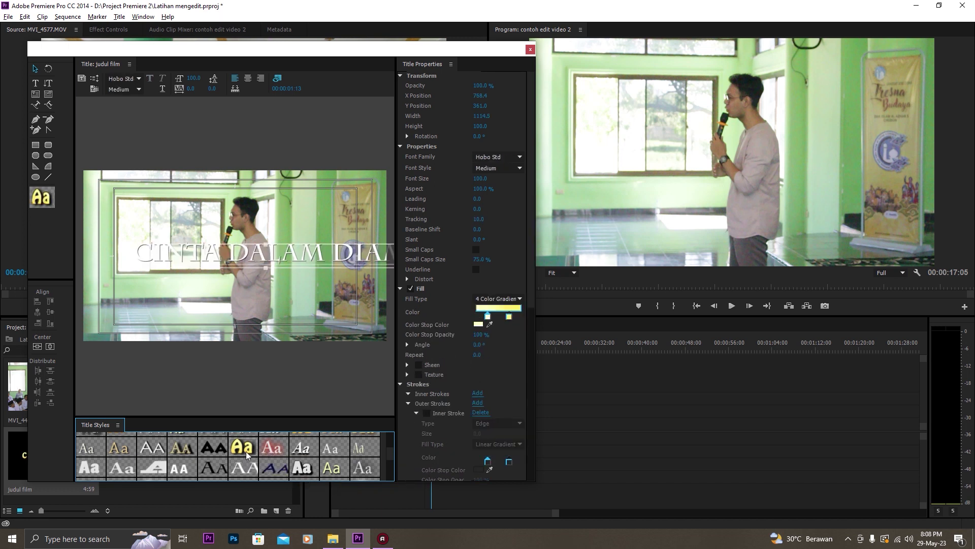
# Reposition the title text and resize it freehand several times, down to a font size of about 81 with about 74% aspect
pyautogui.moveTo(272, 260); pyautogui.dragTo(249, 258)
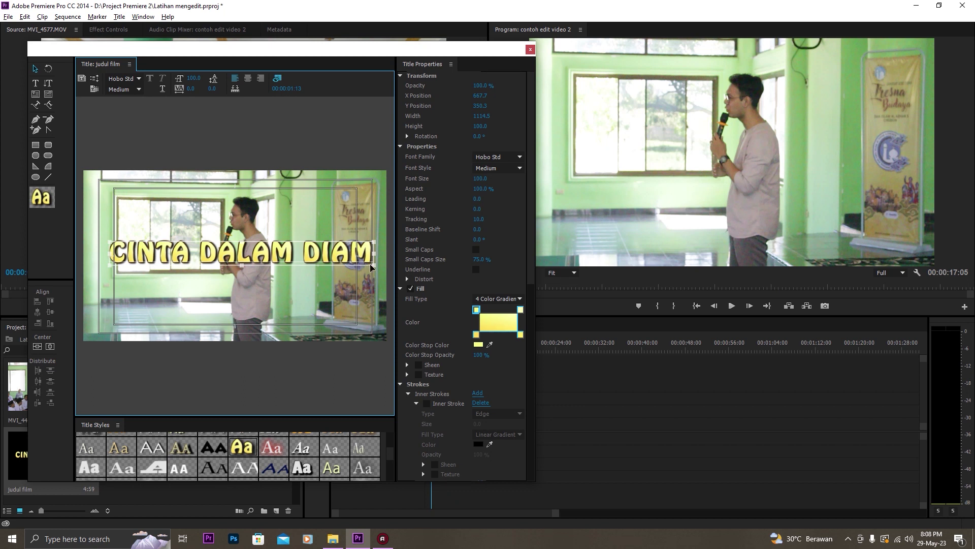
pyautogui.moveTo(371, 264); pyautogui.dragTo(353, 267)
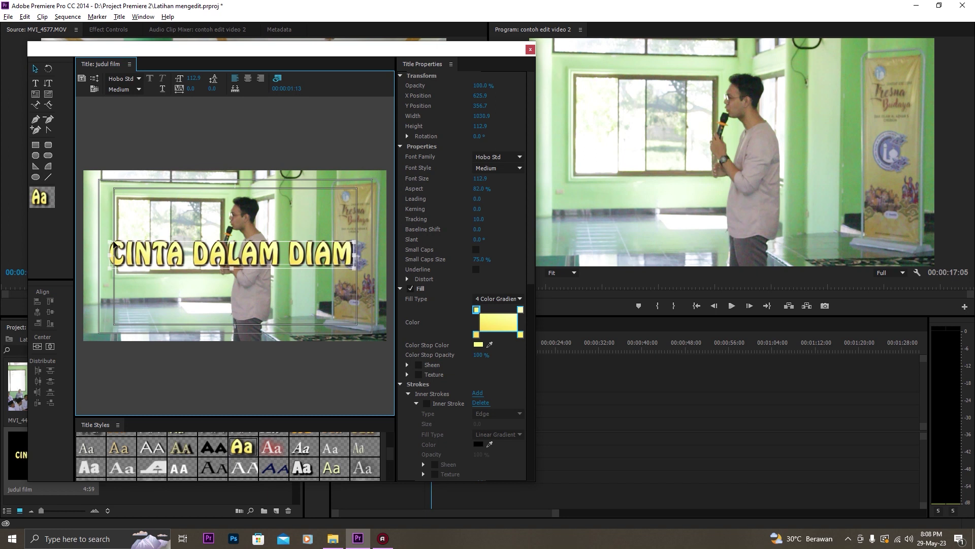
pyautogui.moveTo(110, 243); pyautogui.dragTo(134, 245)
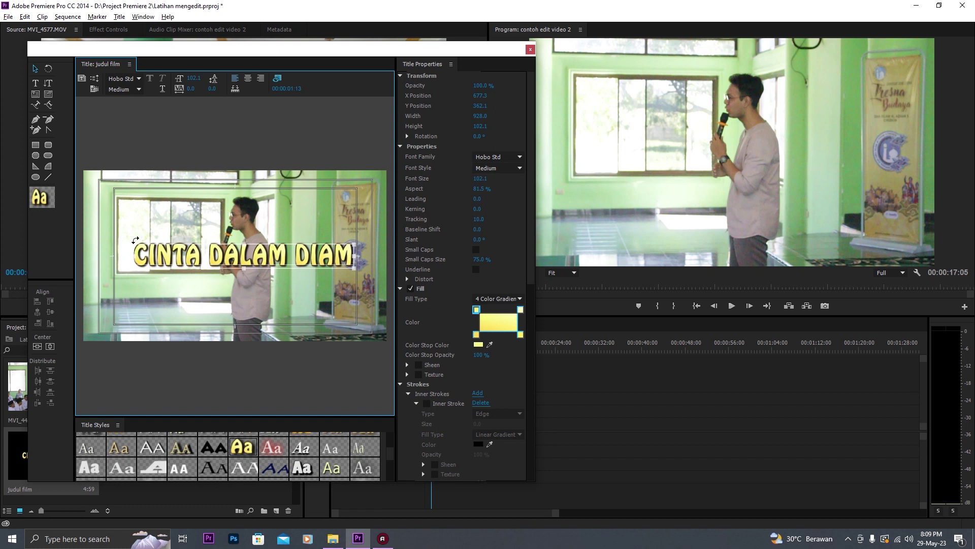
pyautogui.moveTo(133, 239); pyautogui.dragTo(128, 220)
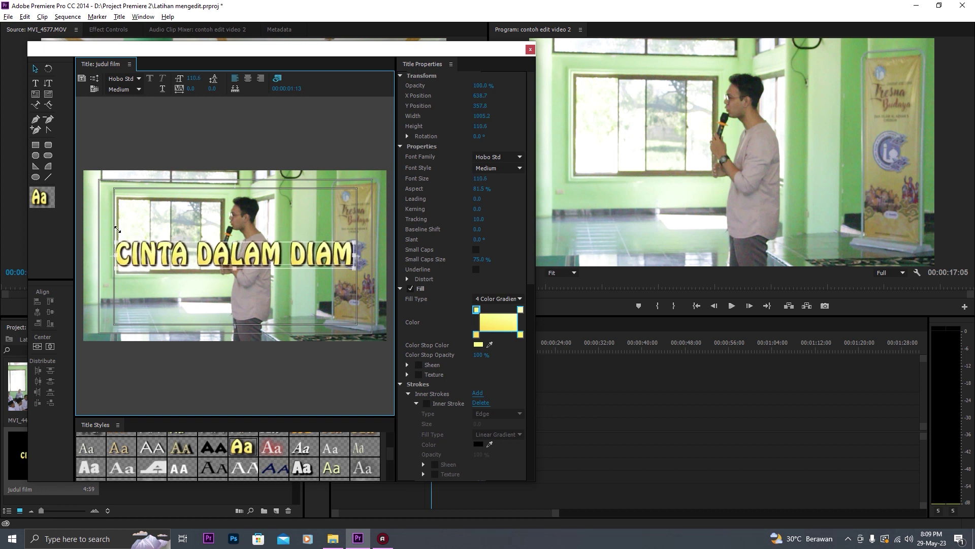
pyautogui.moveTo(149, 258); pyautogui.dragTo(125, 244)
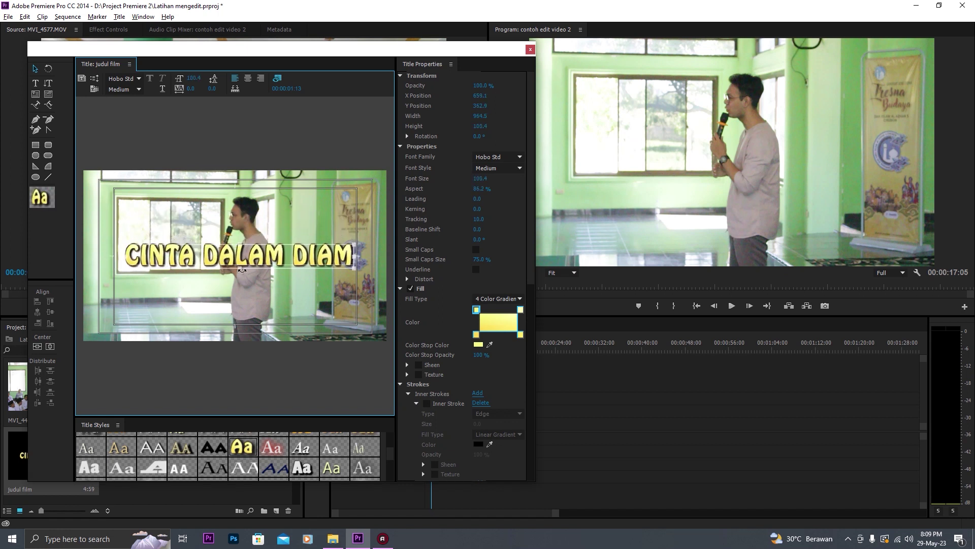
pyautogui.moveTo(239, 277)
pyautogui.mouseDown()
pyautogui.moveTo(232, 294)
pyautogui.moveTo(239, 249)
pyautogui.moveTo(240, 278)
pyautogui.mouseUp()
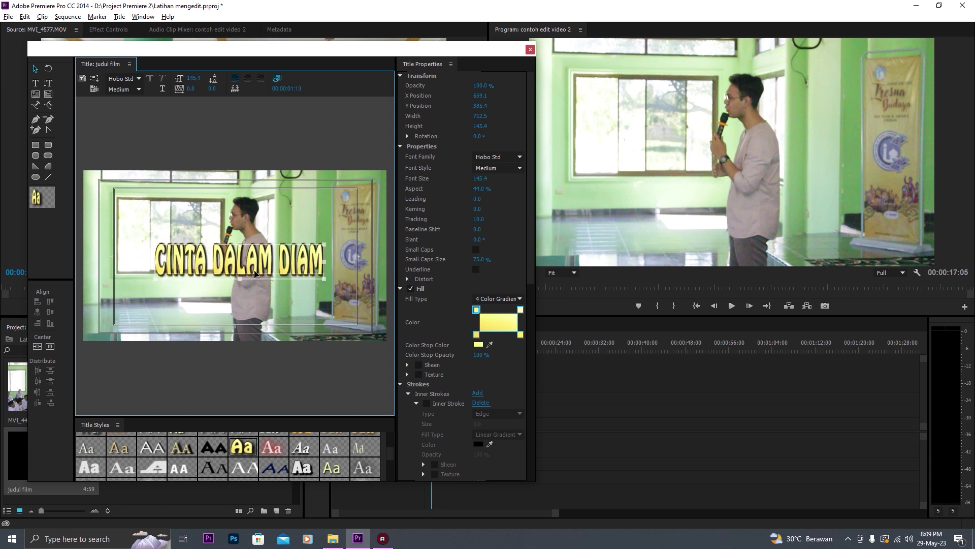
pyautogui.moveTo(325, 278); pyautogui.dragTo(312, 252)
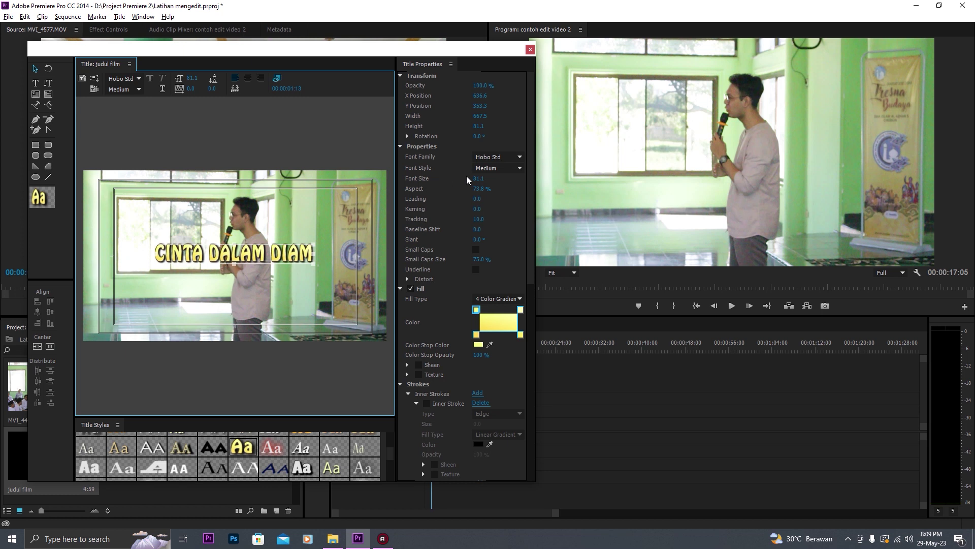
# Set the title's font size to 98.1, aspect to 86.8%, leading to 31 and kerning to 15, and center it horizontally
pyautogui.moveTo(477, 178); pyautogui.dragTo(476, 212)
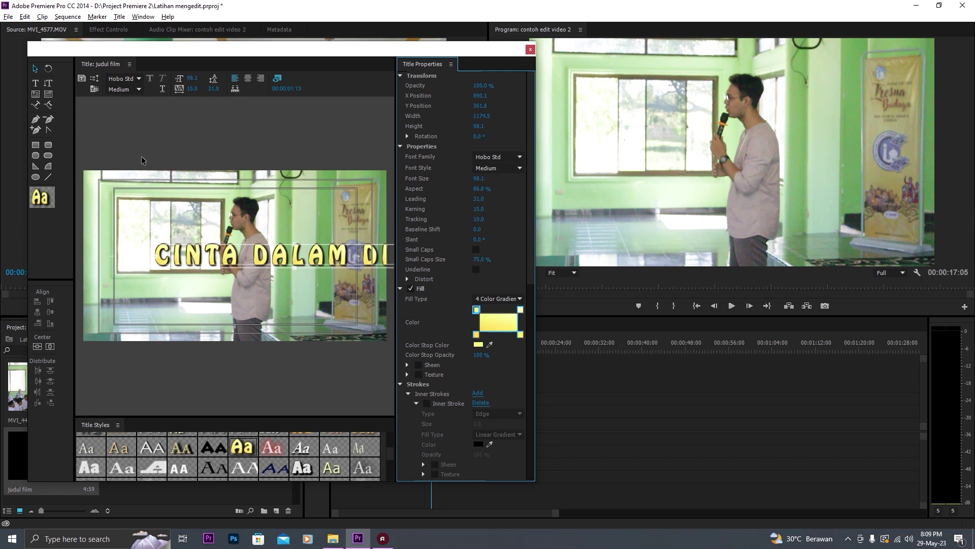
pyautogui.click(40, 79)
pyautogui.click(37, 346)
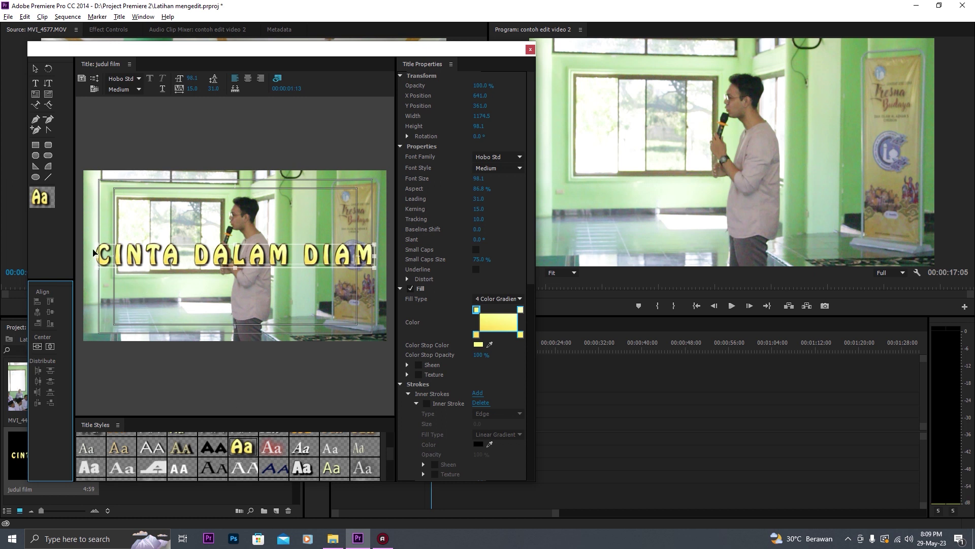
pyautogui.moveTo(96, 245); pyautogui.dragTo(117, 251)
pyautogui.hotkey('ctrl', 'z')
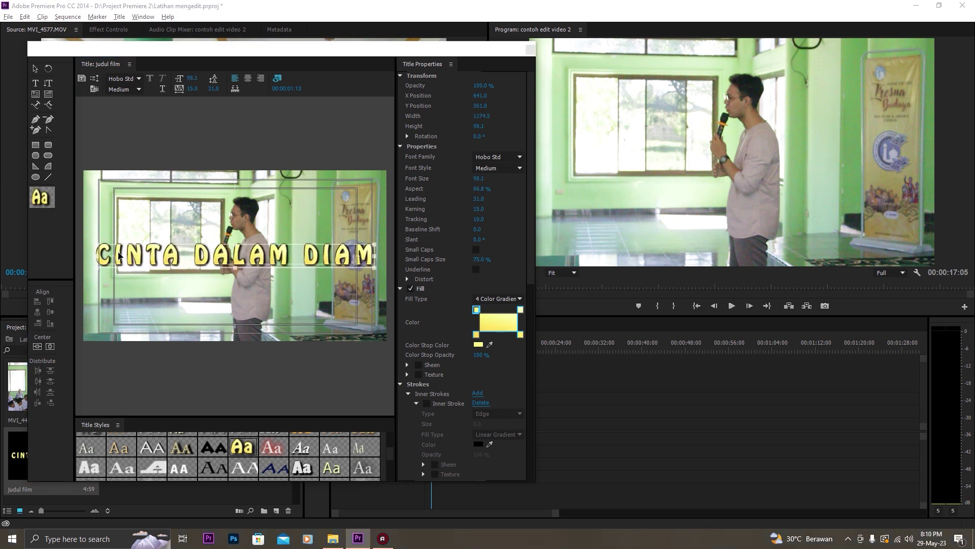
pyautogui.press('super')
pyautogui.press('super')
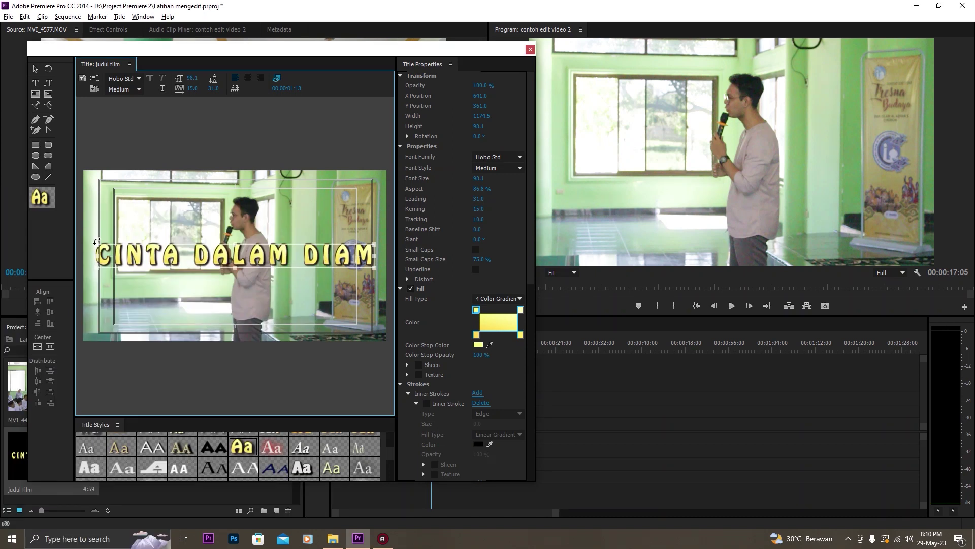
# Scale the title text down proportionally to a font size of about 74 and move it near the middle of the frame
pyautogui.moveTo(95, 242); pyautogui.dragTo(117, 249)
pyautogui.moveTo(216, 263)
pyautogui.mouseDown()
pyautogui.moveTo(199, 263)
pyautogui.moveTo(211, 260)
pyautogui.mouseUp()
pyautogui.moveTo(348, 247); pyautogui.dragTo(338, 249)
pyautogui.moveTo(259, 260); pyautogui.dragTo(270, 259)
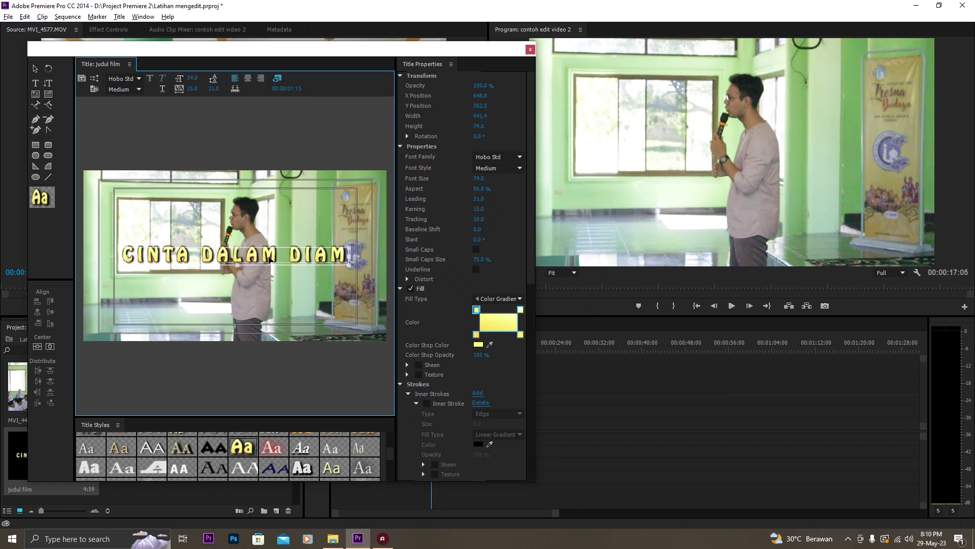
# Center the title text vertically and horizontally in the frame and close the title editor
pyautogui.click(53, 348)
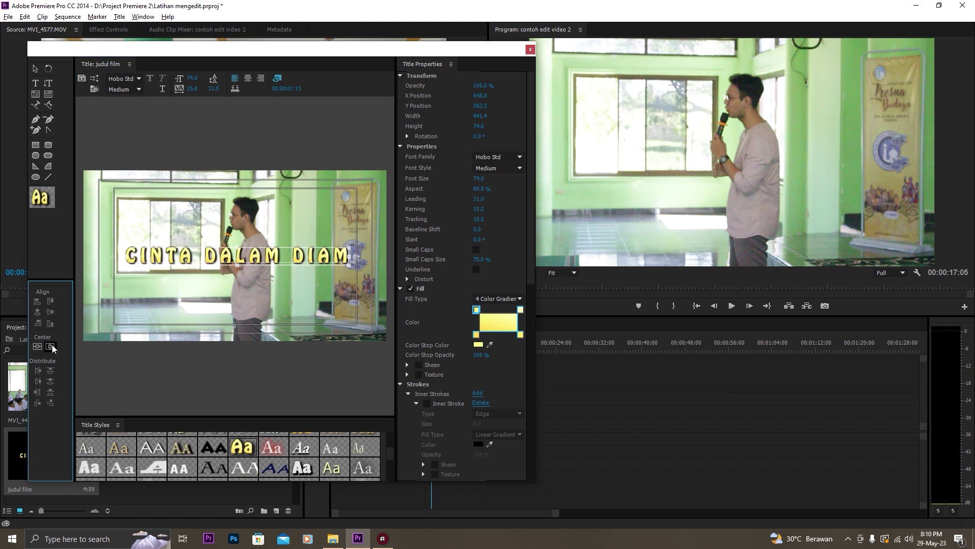
pyautogui.click(53, 347)
pyautogui.click(37, 346)
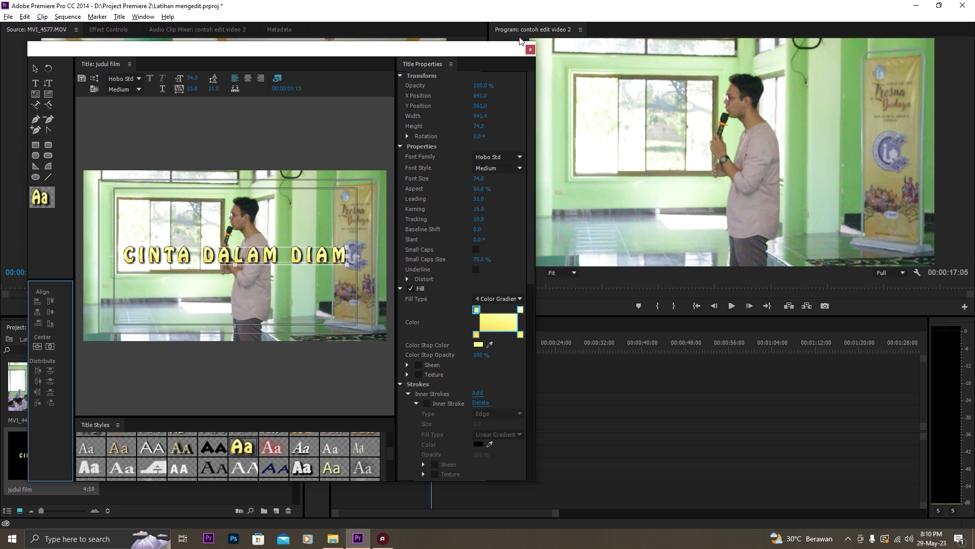
pyautogui.click(530, 50)
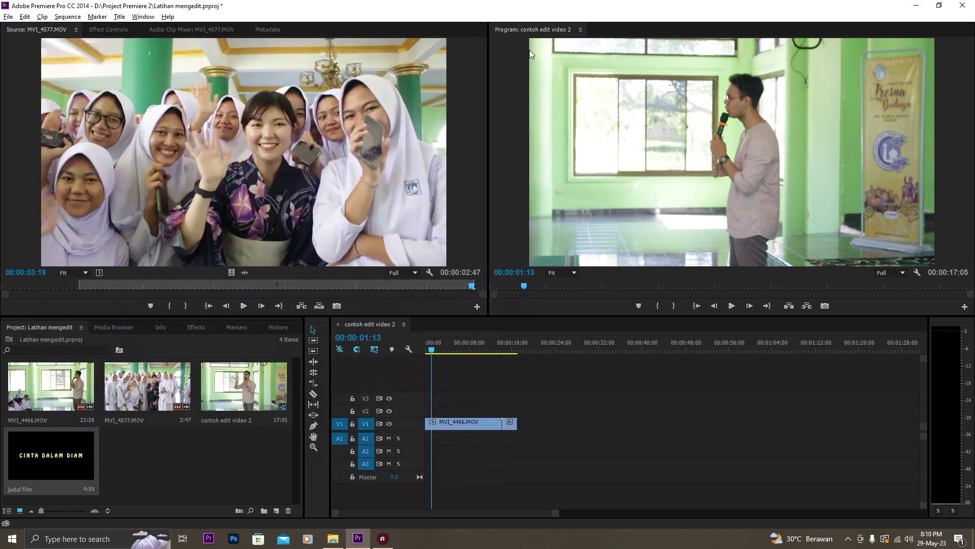
# Place the "judul film" title on track V2 at 00:00:01:13, above the MVI_4466.MOV clip
pyautogui.click(144, 462)
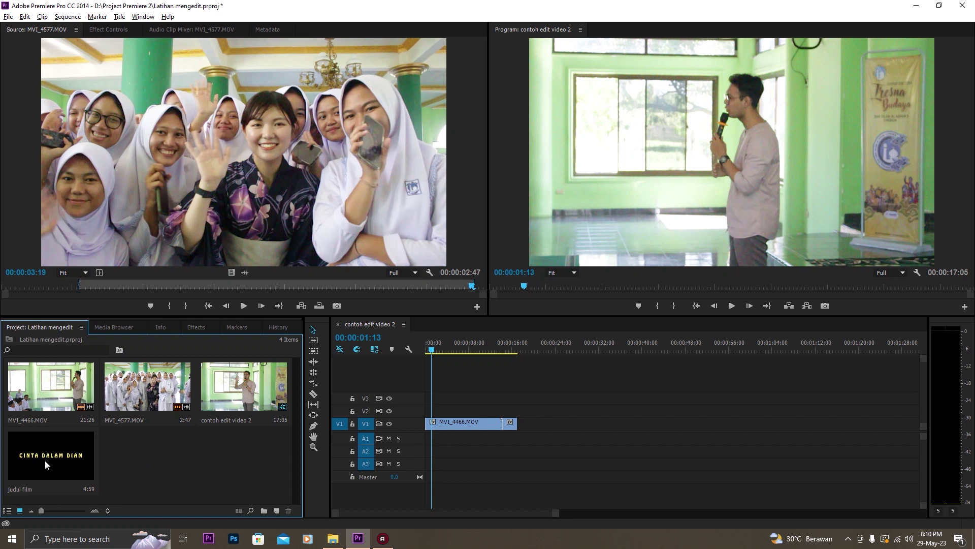
pyautogui.moveTo(44, 459); pyautogui.dragTo(436, 413)
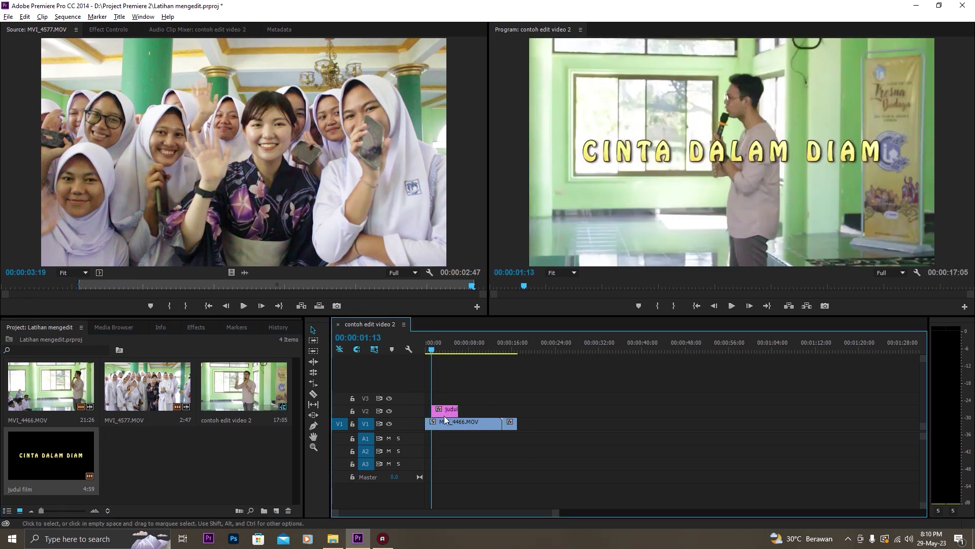
pyautogui.moveTo(557, 513); pyautogui.dragTo(568, 480)
# Play the sequence from the start to preview the newly placed title over the video, and stop at 00:00:04:58
pyautogui.moveTo(457, 354); pyautogui.dragTo(426, 357)
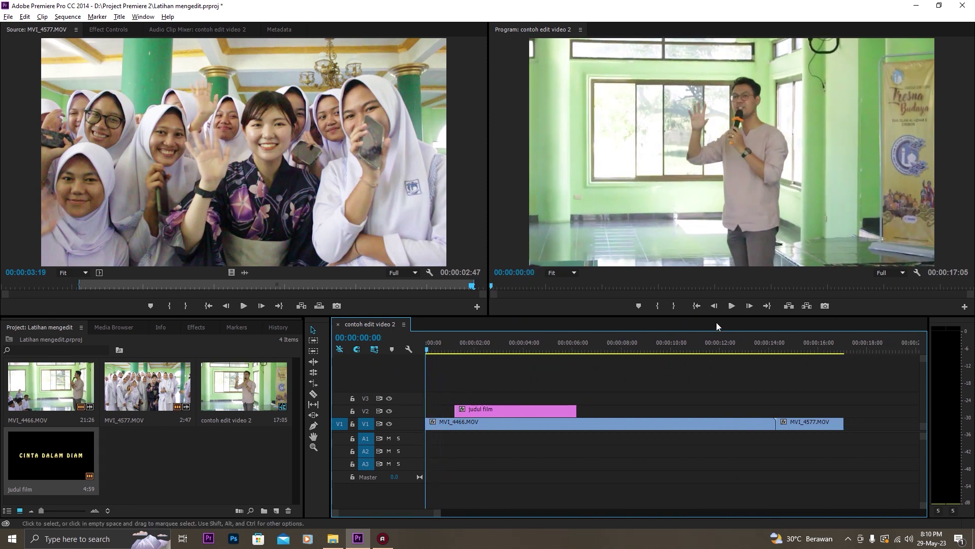
pyautogui.click(734, 309)
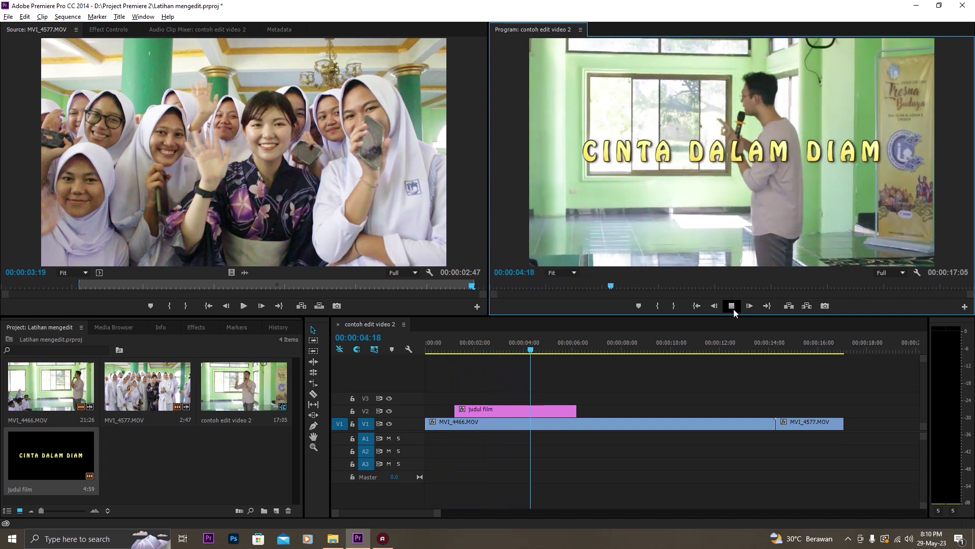
pyautogui.click(733, 309)
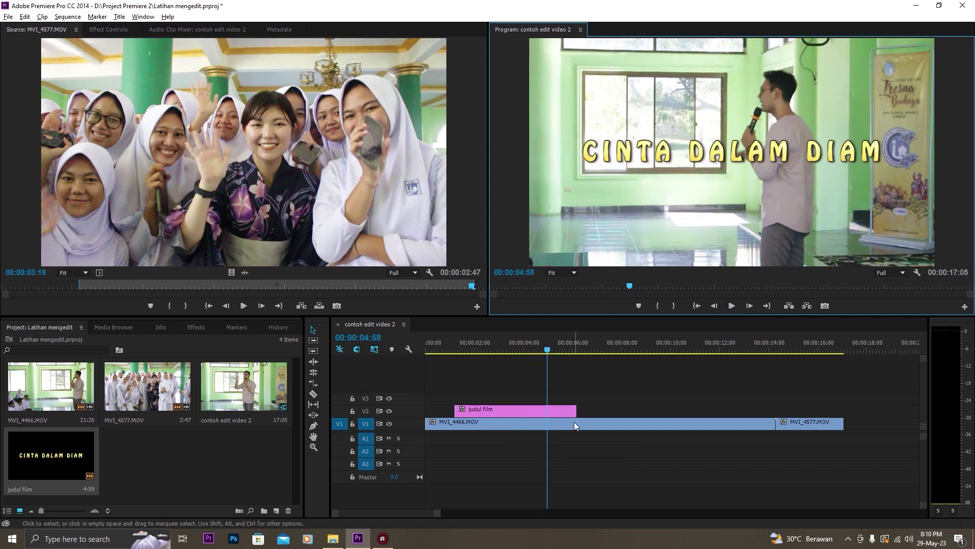
# Extend the "judul film" clip on V2 past the 8-second mark and trim its end back to just past 5 seconds
pyautogui.click(571, 409)
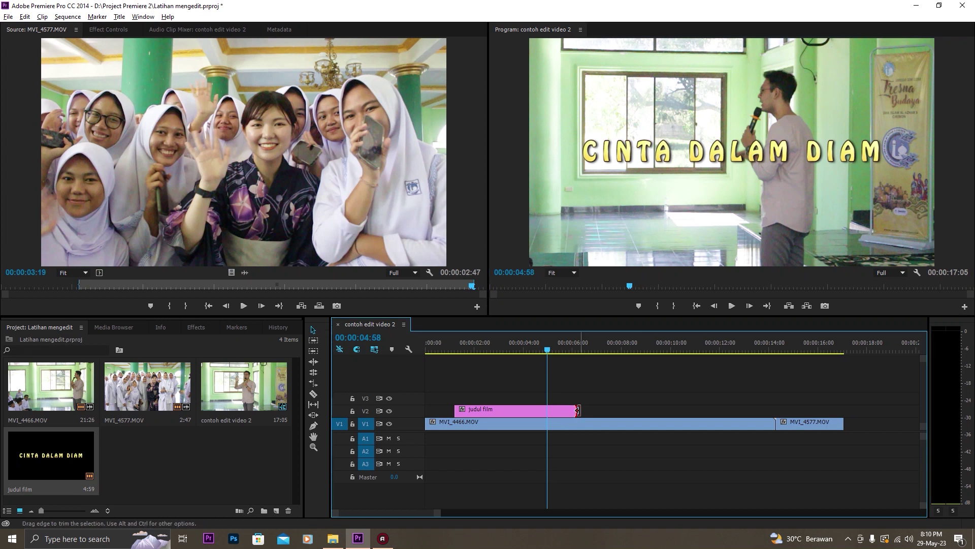
pyautogui.moveTo(633, 401); pyautogui.dragTo(631, 401)
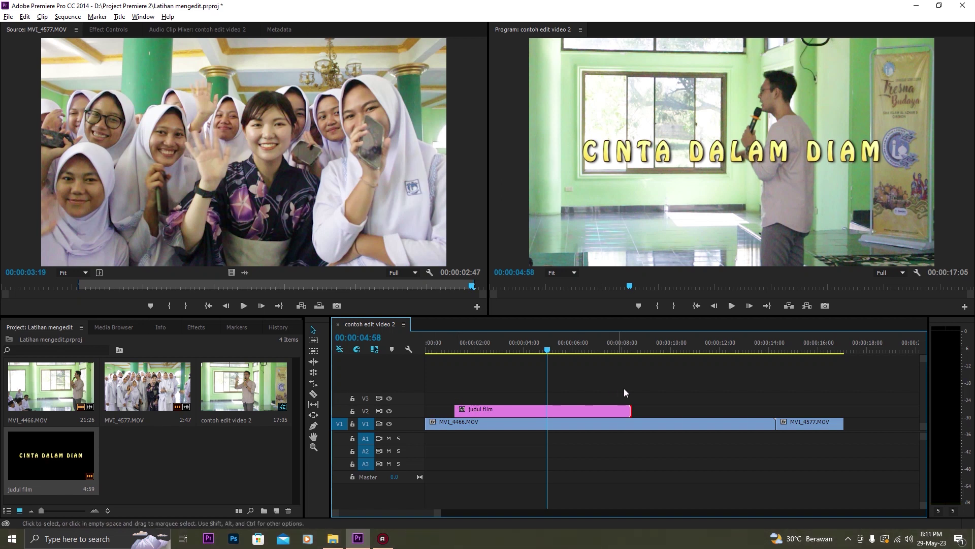
pyautogui.moveTo(628, 412); pyautogui.dragTo(573, 412)
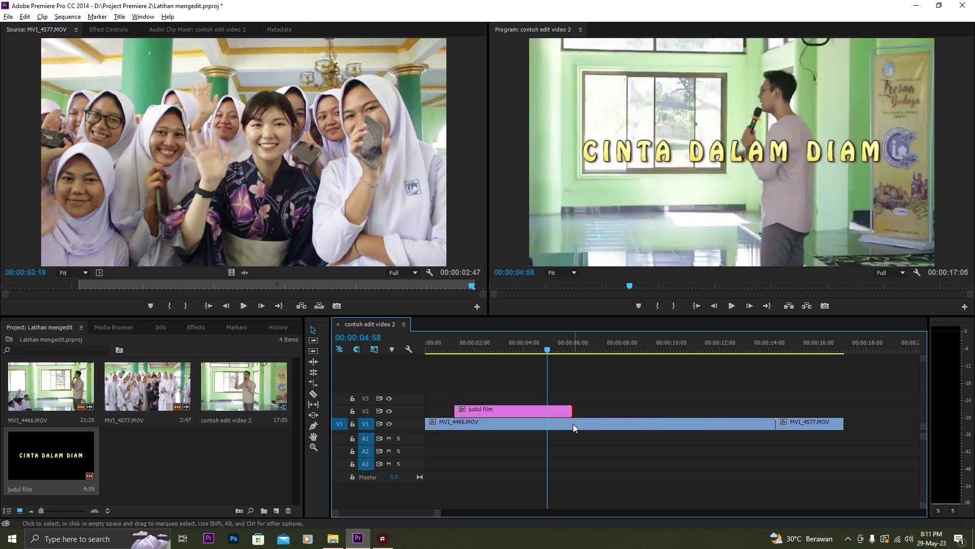
pyautogui.click(526, 347)
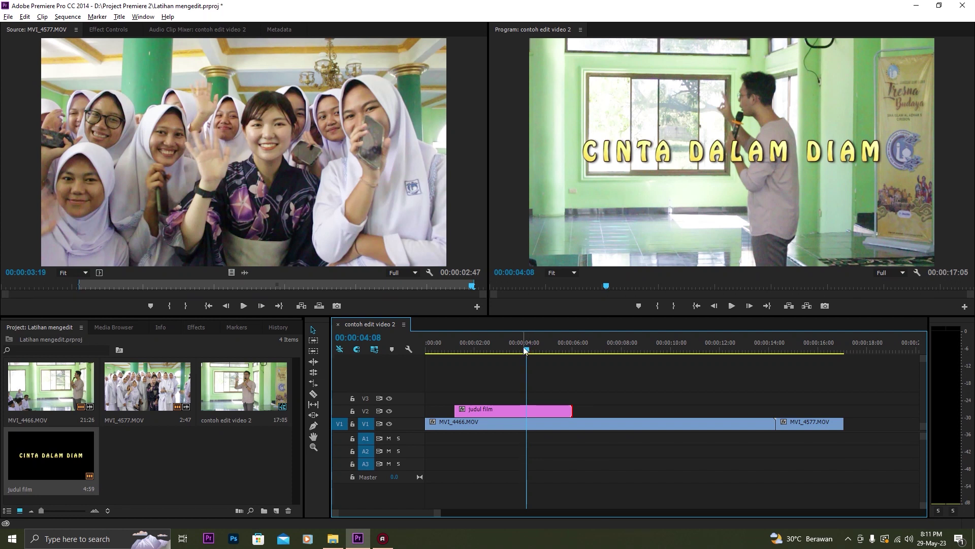
pyautogui.moveTo(525, 350); pyautogui.dragTo(511, 349)
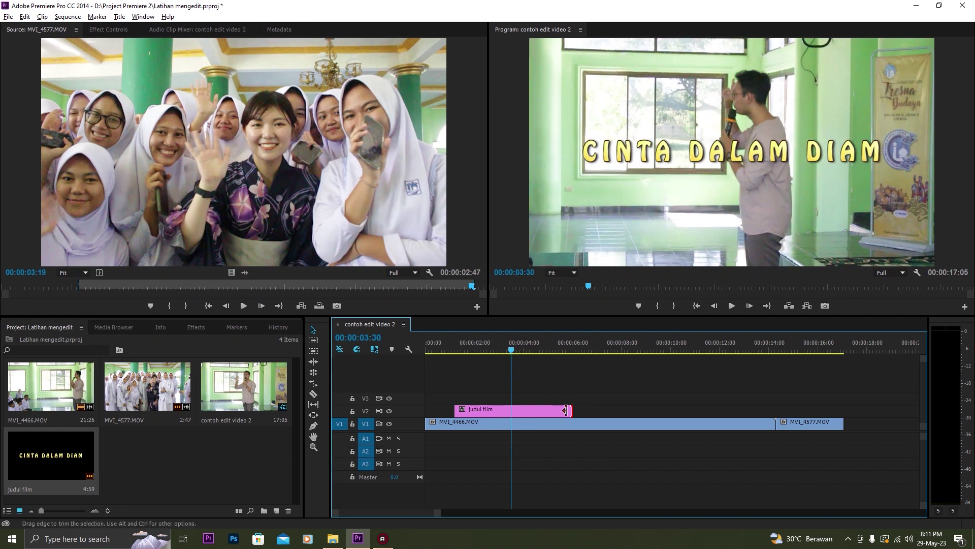
pyautogui.moveTo(569, 411); pyautogui.dragTo(557, 412)
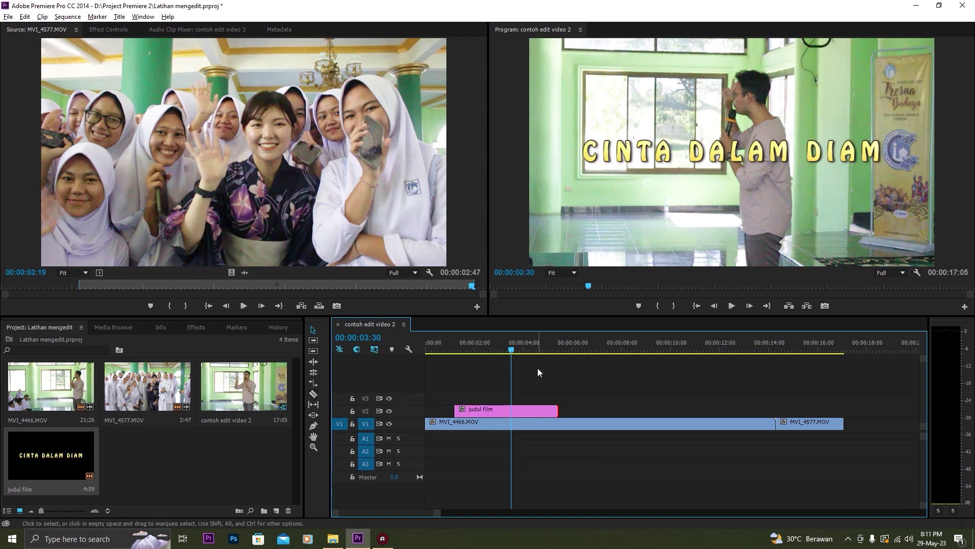
# Preview the trimmed title by playing the sequence from the start and stopping at 00:00:02:04
pyautogui.moveTo(503, 343); pyautogui.dragTo(385, 366)
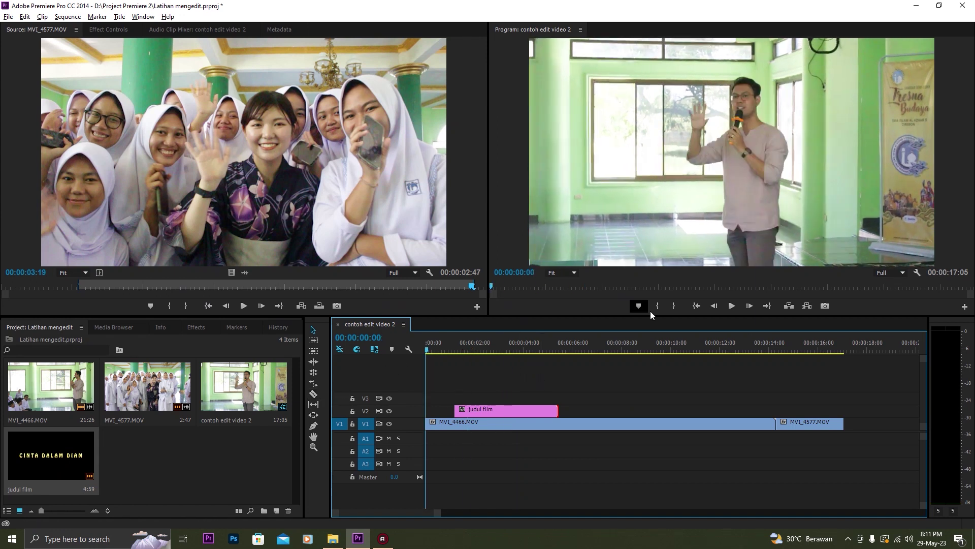
pyautogui.click(727, 307)
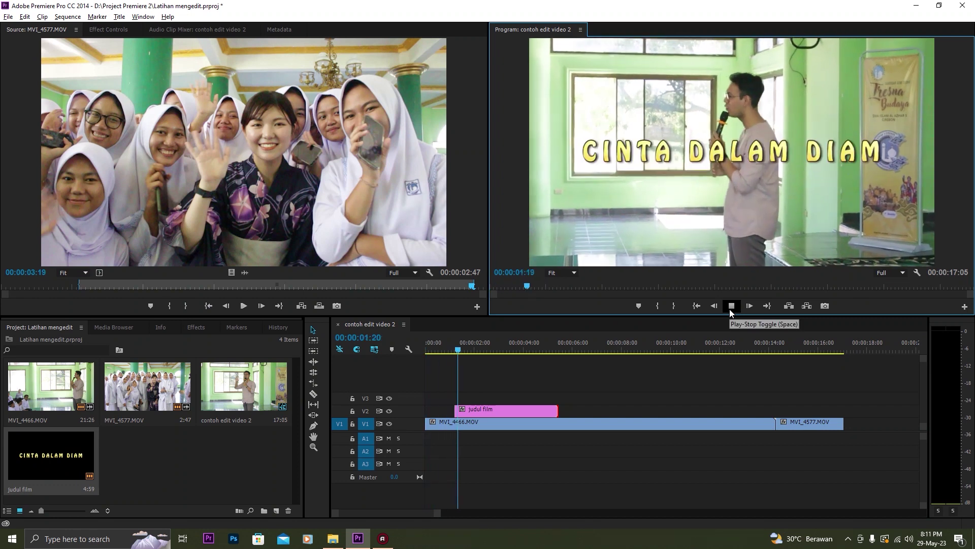
pyautogui.click(731, 306)
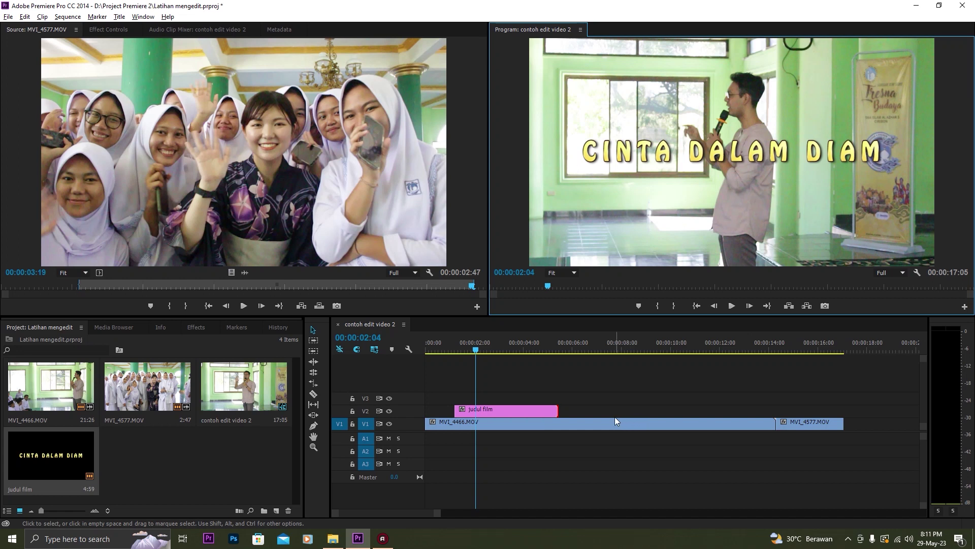
# Examine the effect categories under Video Effects in the effects library, including the contents of the Video folder
pyautogui.click(114, 30)
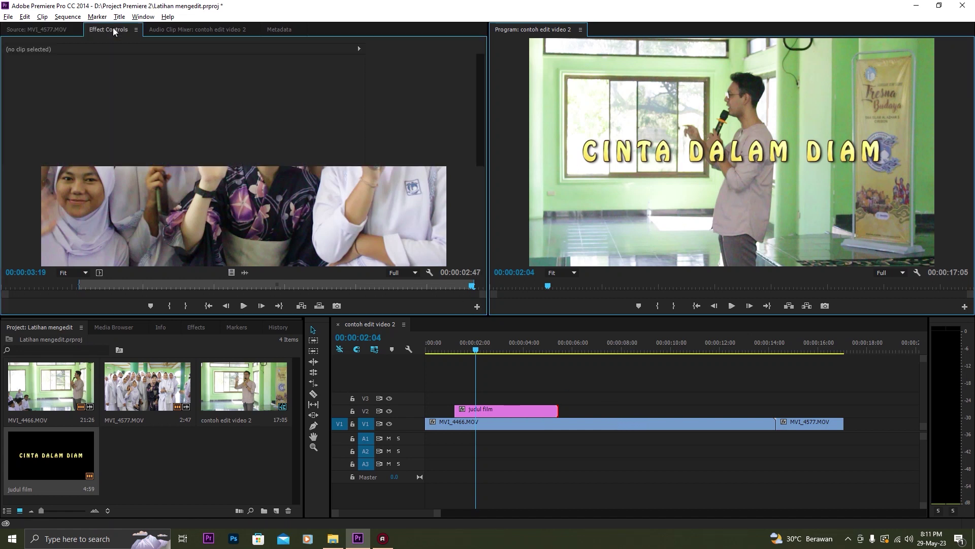
pyautogui.click(531, 391)
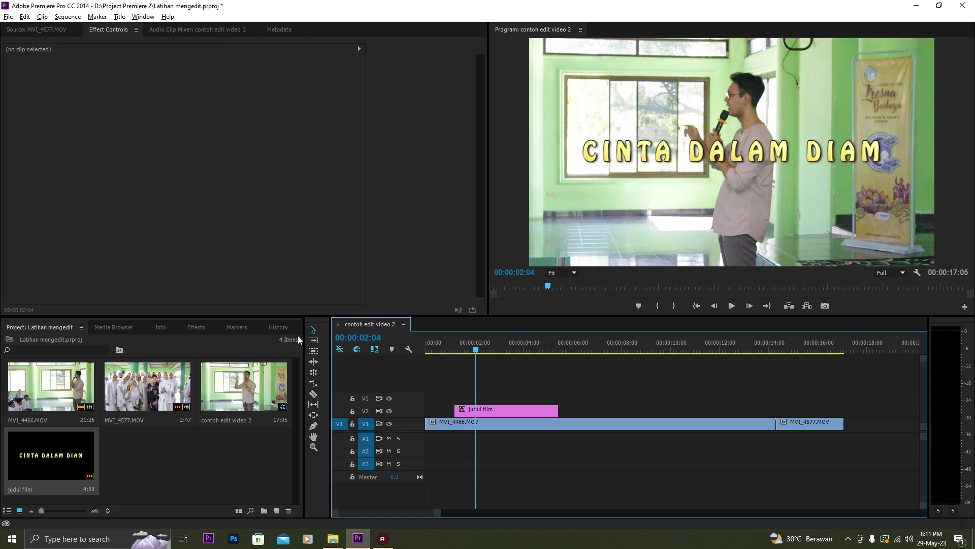
pyautogui.click(195, 328)
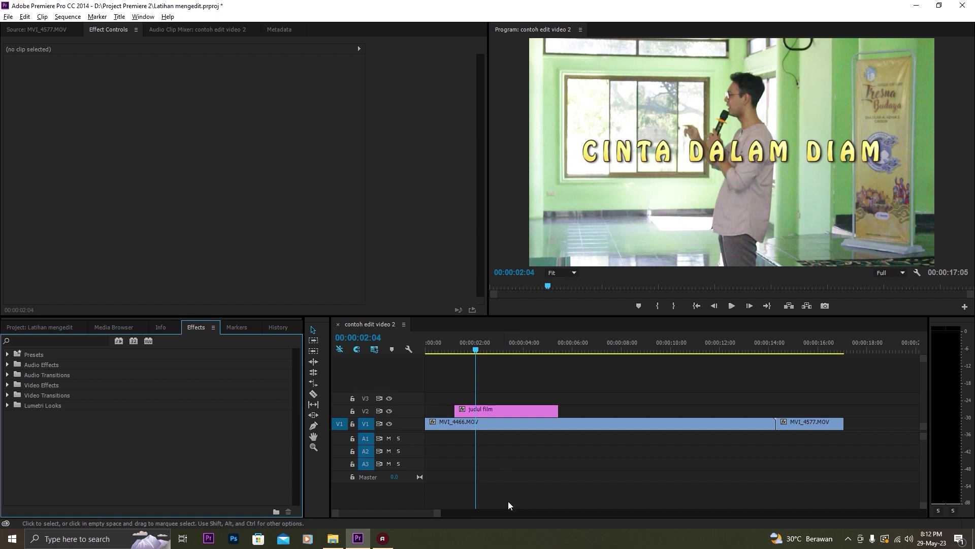
pyautogui.click(9, 386)
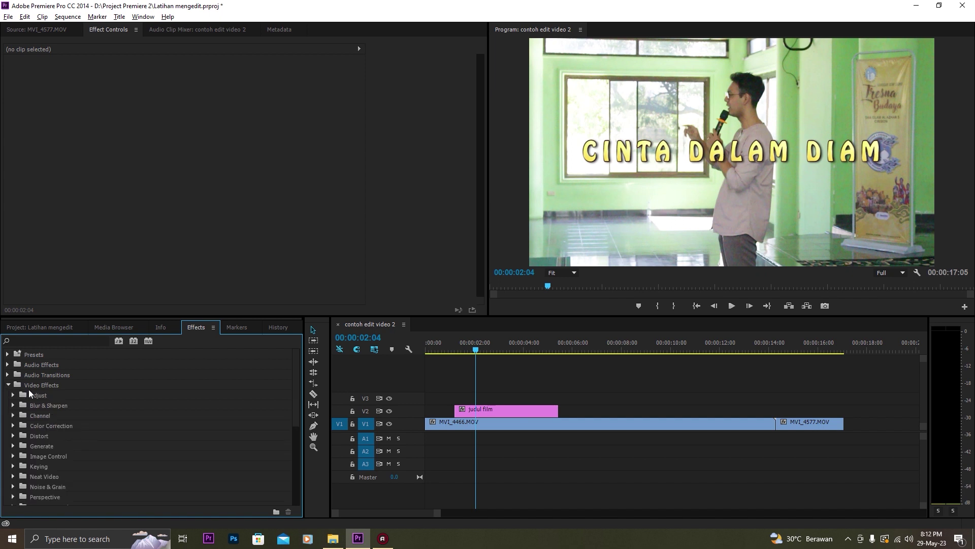
pyautogui.scroll(-4, 37, 389)
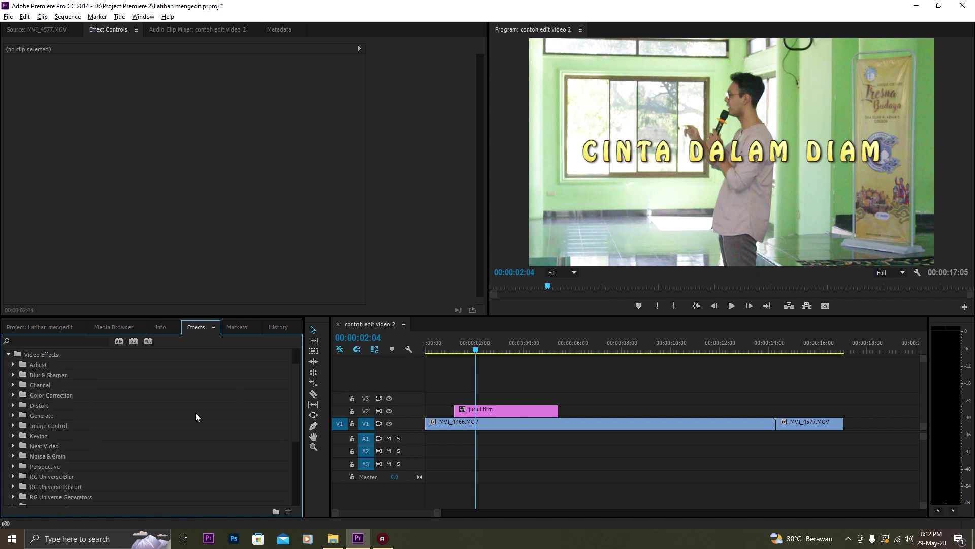
pyautogui.scroll(-4, 96, 424)
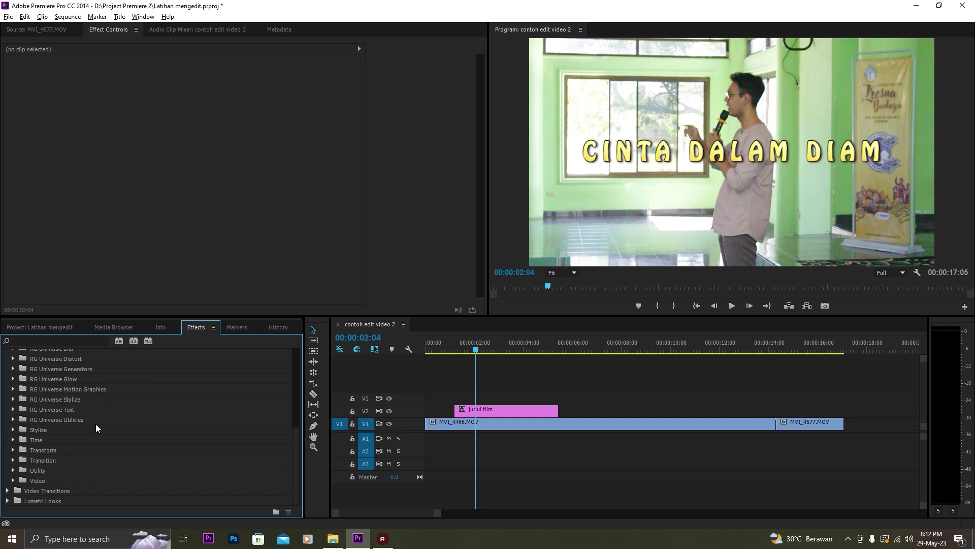
pyautogui.scroll(4, 96, 424)
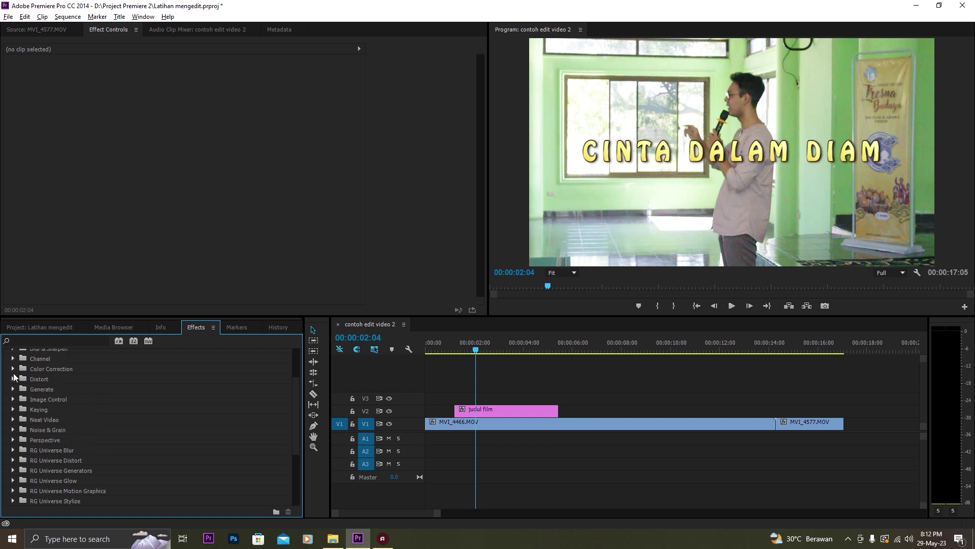
pyautogui.click(13, 377)
pyautogui.click(13, 378)
pyautogui.scroll(1, 13, 377)
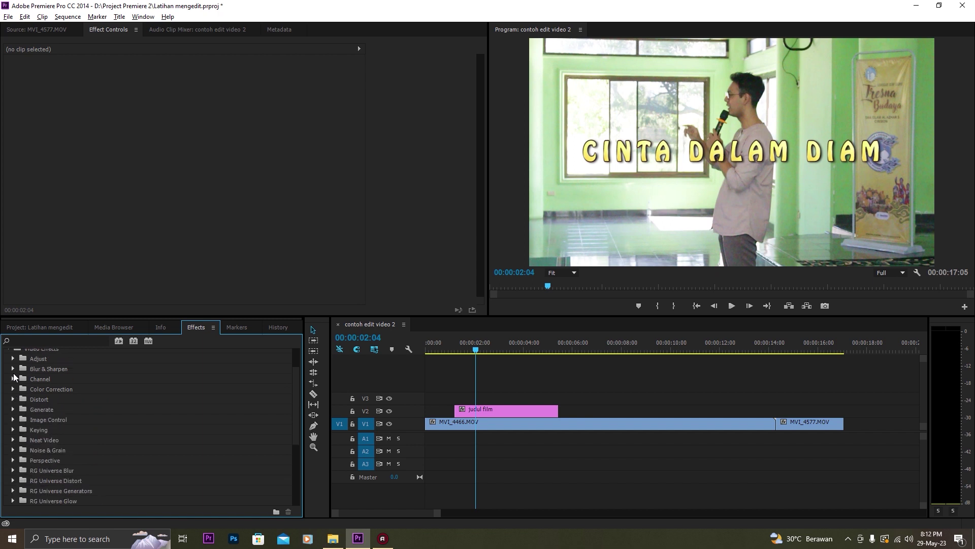
pyautogui.click(17, 362)
pyautogui.click(16, 361)
pyautogui.scroll(-1, 20, 408)
pyautogui.scroll(-9, 21, 407)
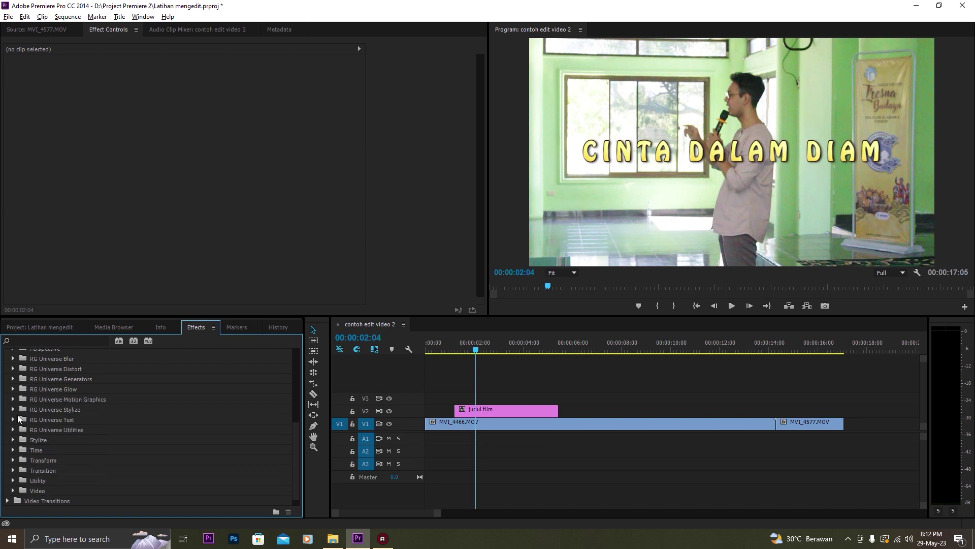
pyautogui.click(13, 490)
pyautogui.scroll(-3, 16, 498)
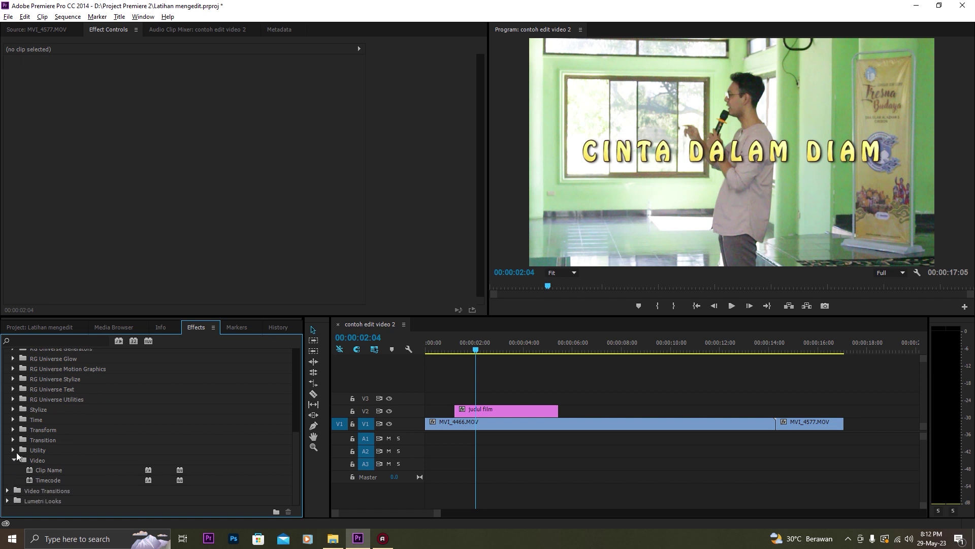
pyautogui.click(14, 460)
pyautogui.scroll(10, 14, 463)
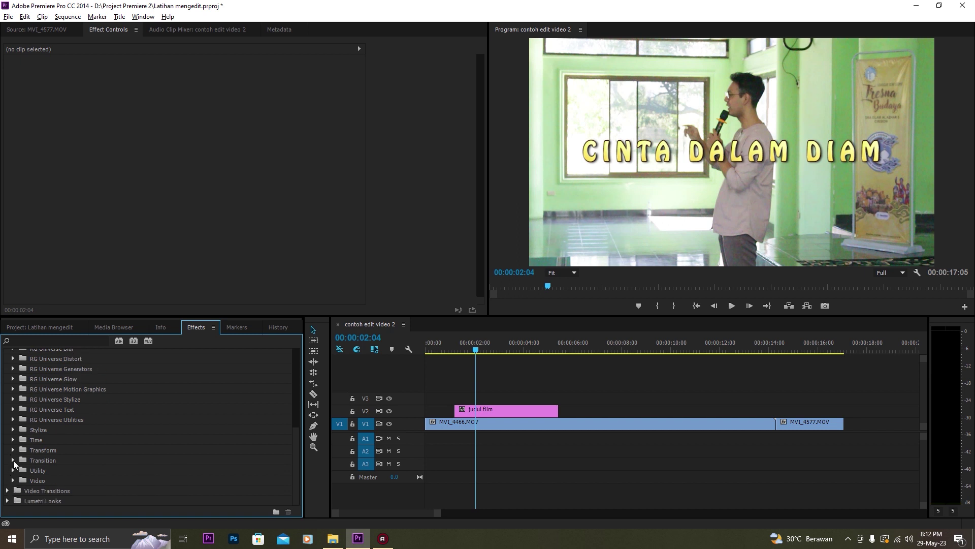
pyautogui.scroll(-5, 25, 418)
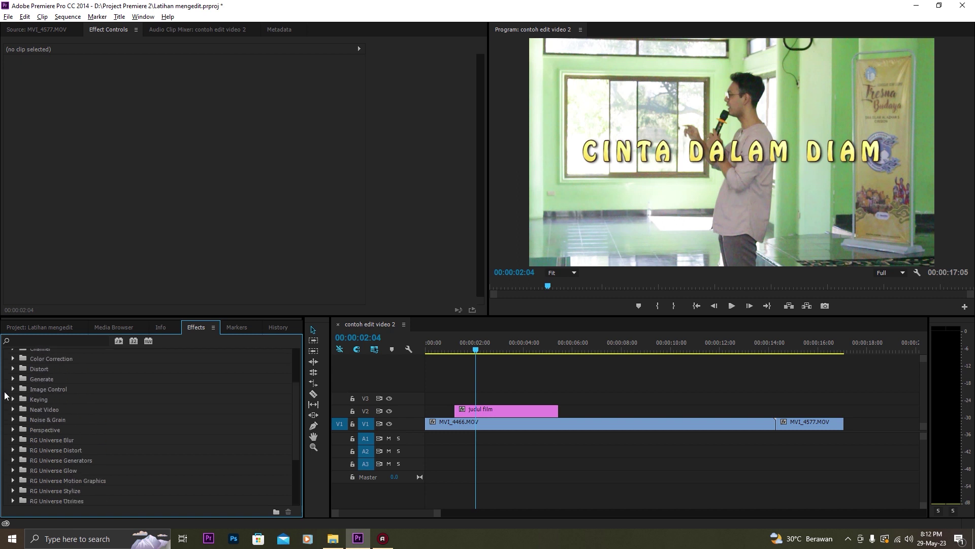
pyautogui.scroll(5, 3, 397)
# Show the Video Transitions categories instead of Video Effects, and play the sequence from the start to preview the title's entrance, stopping at 00:00:02:34
pyautogui.click(7, 385)
pyautogui.click(8, 395)
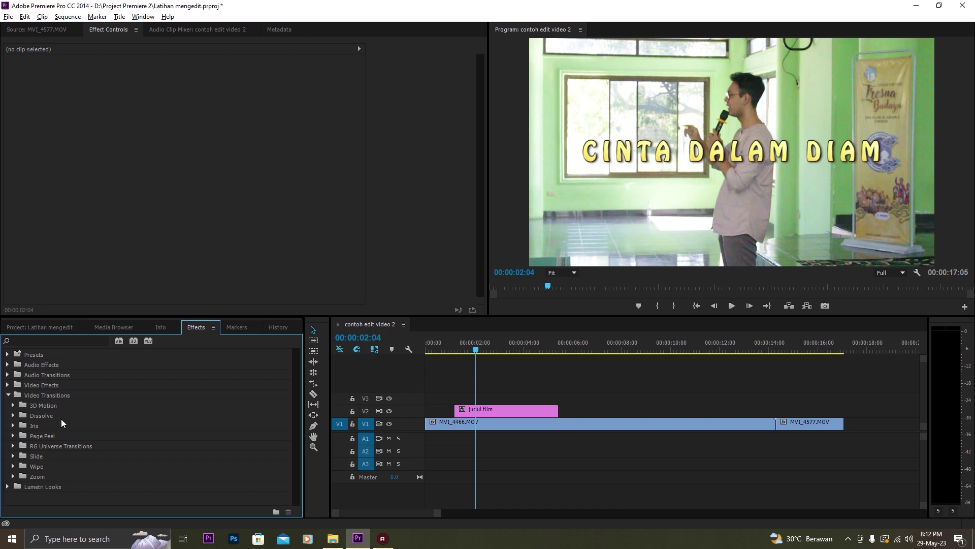
pyautogui.moveTo(477, 340); pyautogui.dragTo(422, 357)
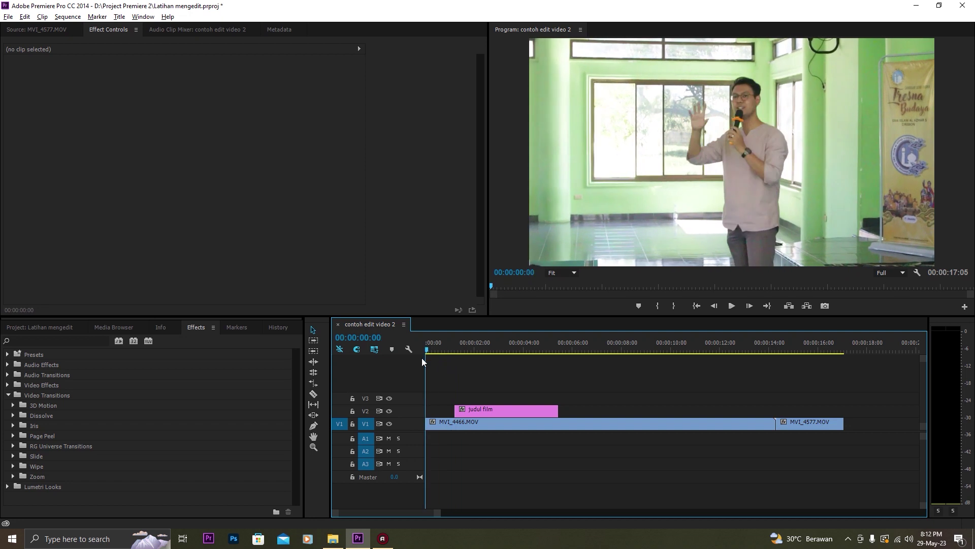
pyautogui.press('space')
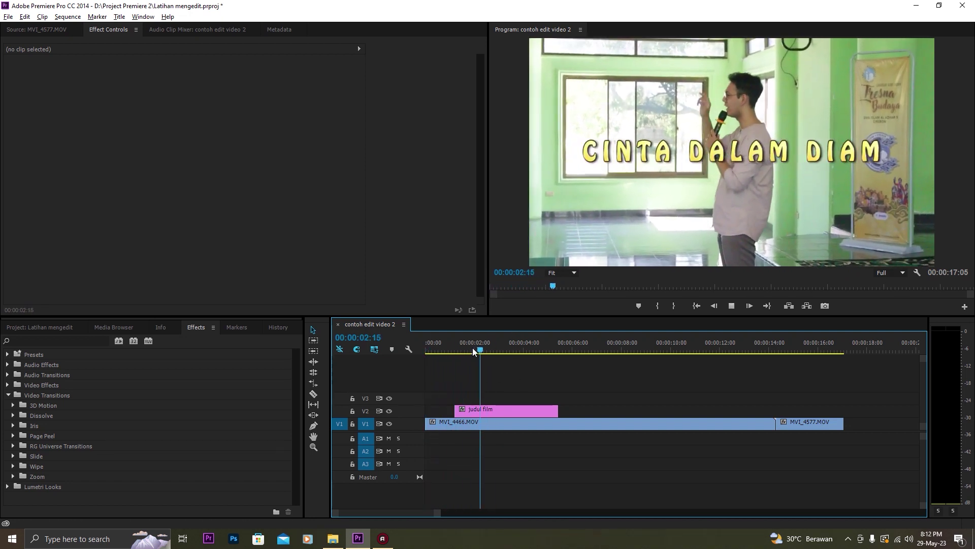
pyautogui.moveTo(473, 348); pyautogui.dragTo(434, 363)
pyautogui.press('space')
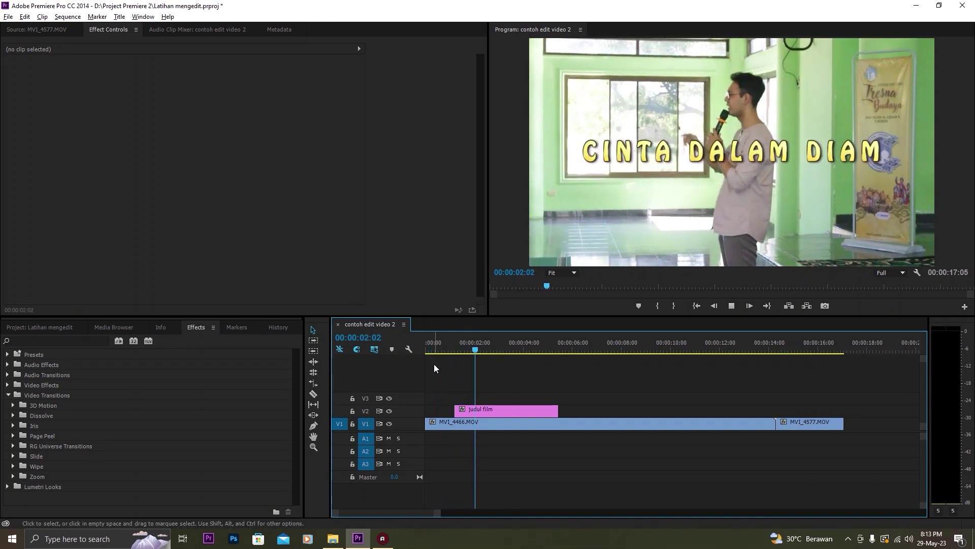
pyautogui.press('space')
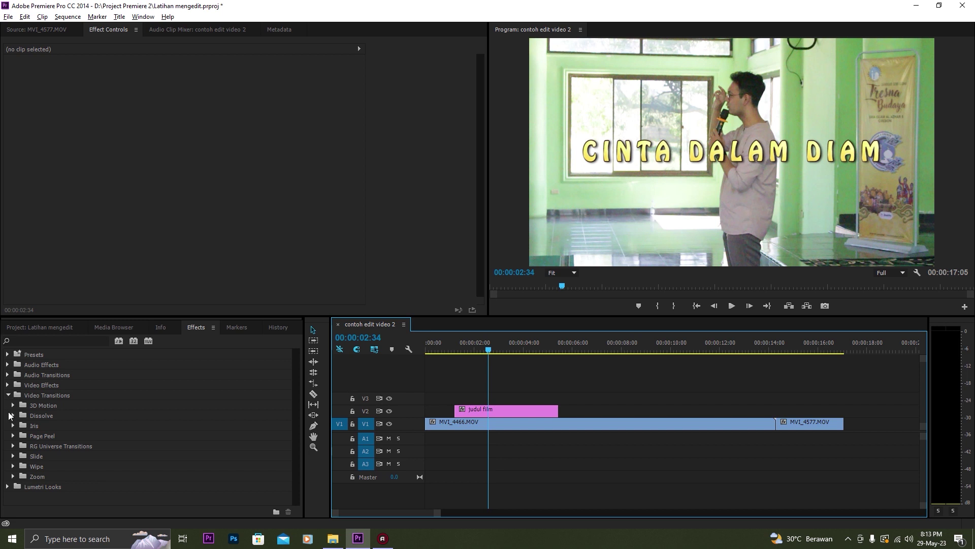
# Apply the Film Dissolve transition from the Dissolve category to the start of the "judul film" clip on V2
pyautogui.click(12, 416)
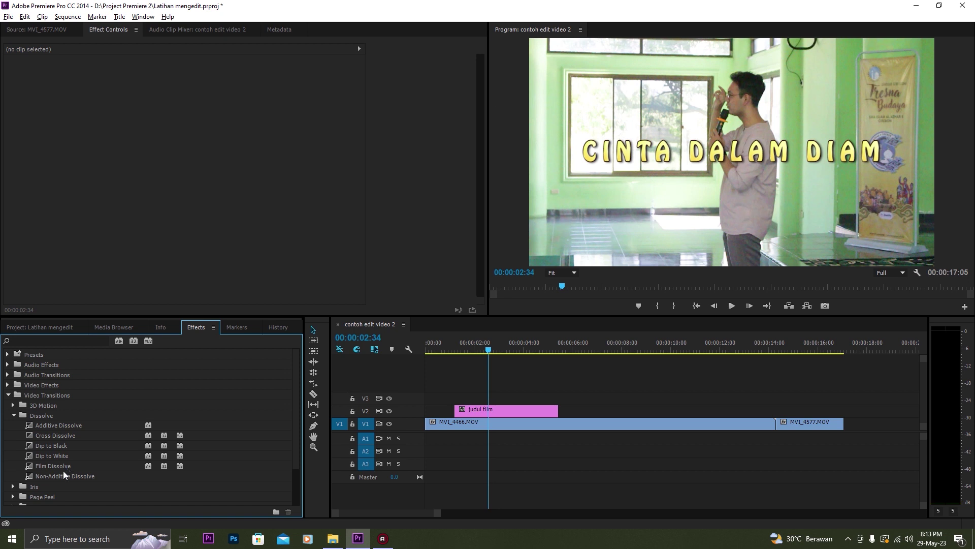
pyautogui.click(313, 394)
pyautogui.moveTo(460, 354)
pyautogui.mouseDown()
pyautogui.moveTo(439, 352)
pyautogui.moveTo(458, 352)
pyautogui.mouseUp()
pyautogui.moveTo(56, 465); pyautogui.dragTo(460, 416)
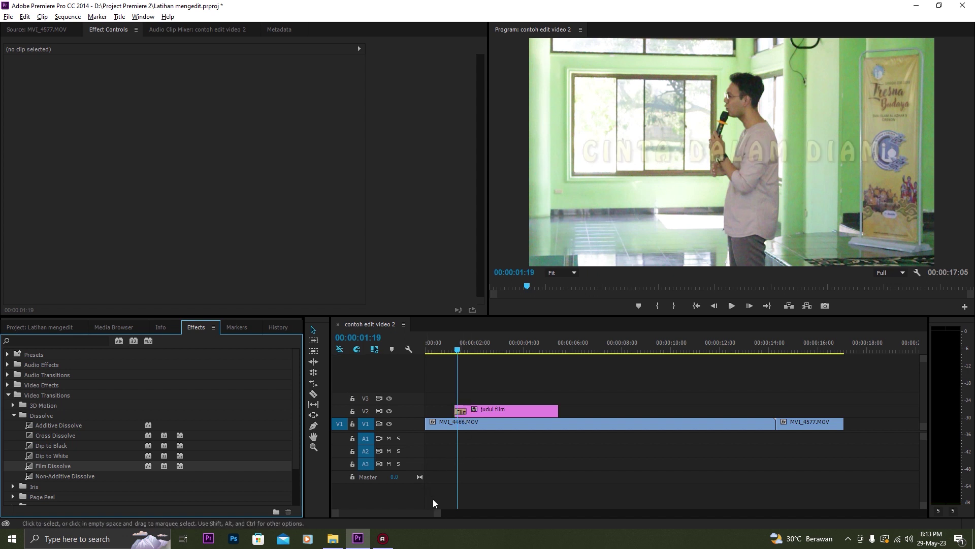
# Preview the Film Dissolve at the title's start, playing from just before the title and again from the sequence start
pyautogui.moveTo(438, 513); pyautogui.dragTo(396, 514)
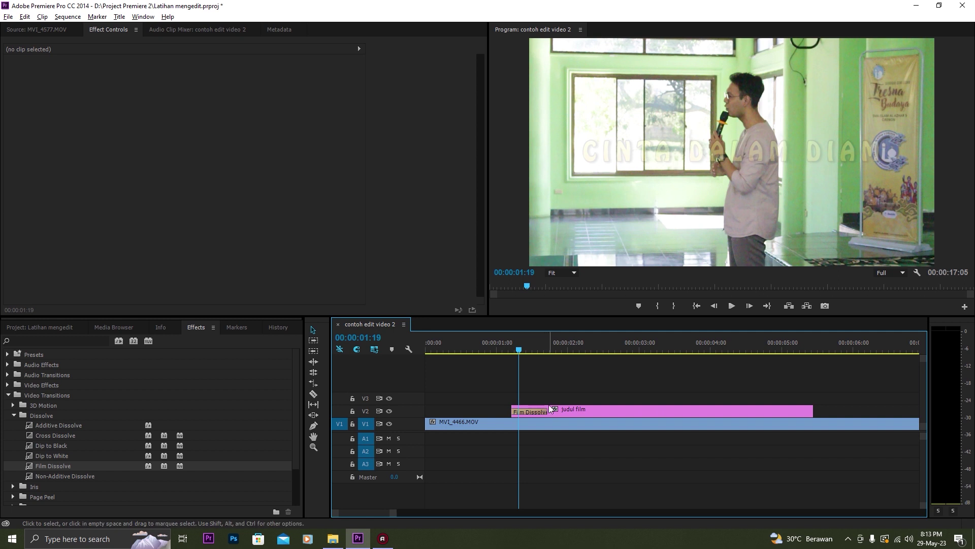
pyautogui.click(504, 351)
pyautogui.press('space')
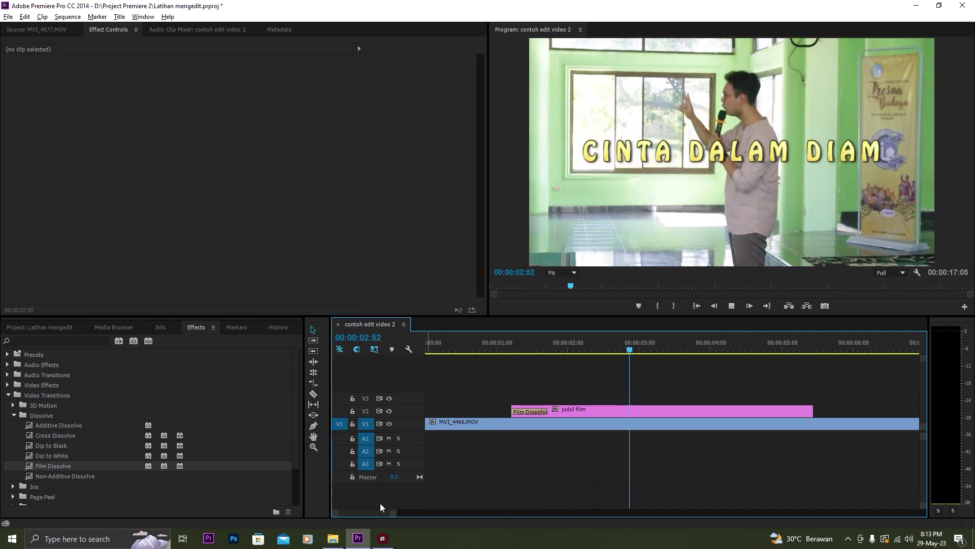
pyautogui.moveTo(393, 514); pyautogui.dragTo(460, 513)
pyautogui.click(428, 343)
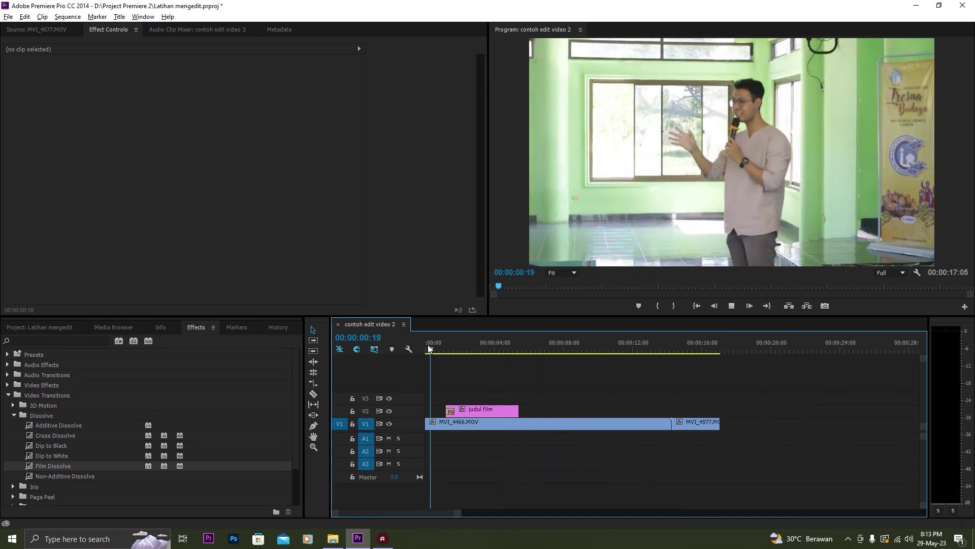
pyautogui.press('space')
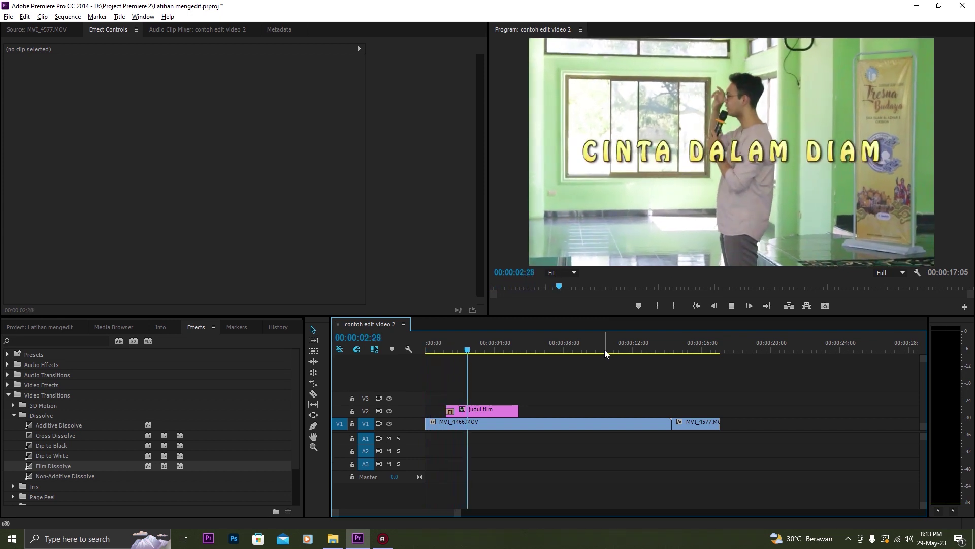
pyautogui.press('space')
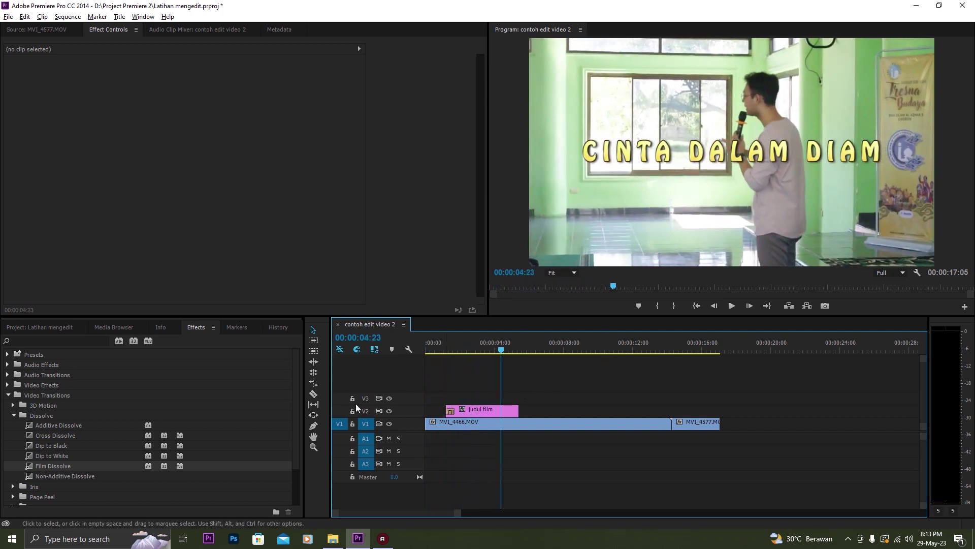
pyautogui.press('space')
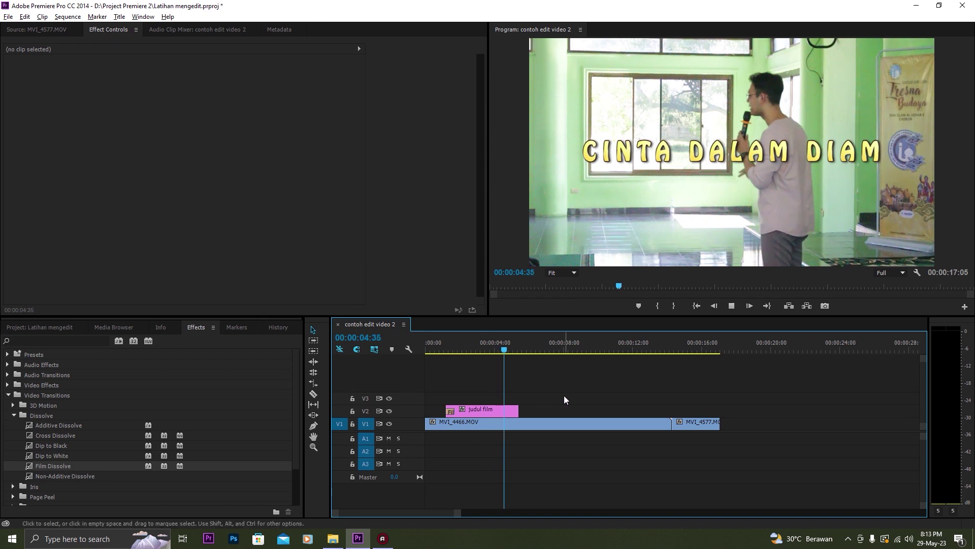
# Stop playback at 00:00:02:55 and apply the Film Dissolve transition to the end of the "judul film" clip on V2
pyautogui.click(475, 344)
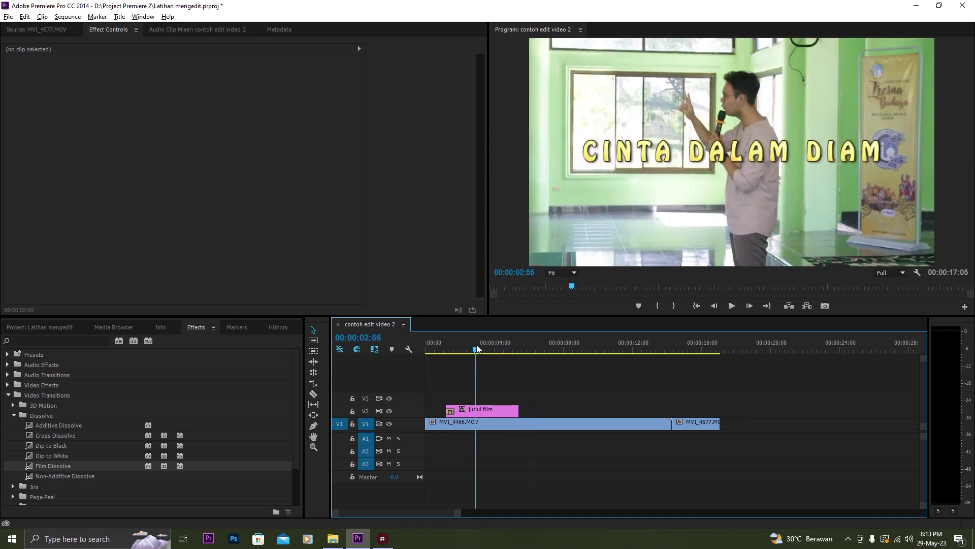
pyautogui.moveTo(48, 465); pyautogui.dragTo(523, 410)
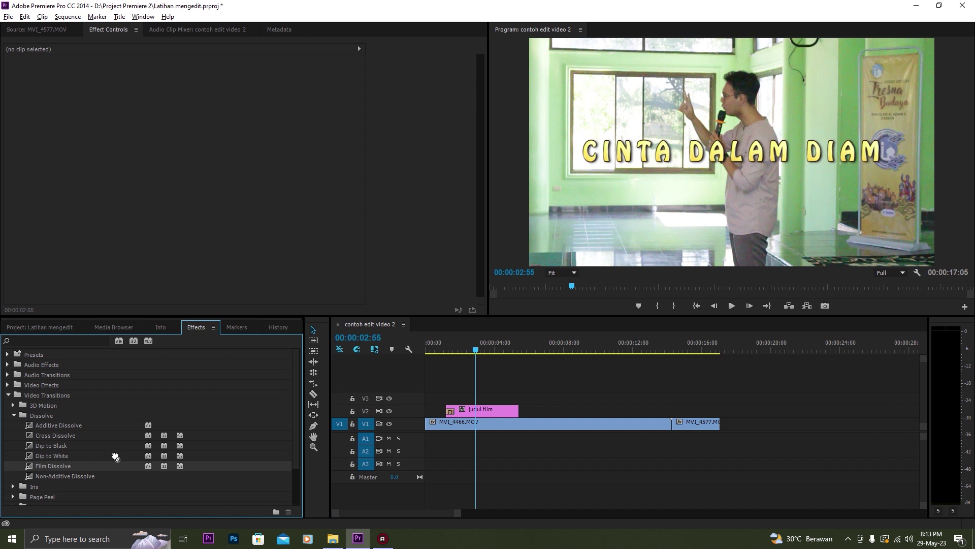
pyautogui.moveTo(516, 412); pyautogui.dragTo(515, 410)
# Play from shortly before the end of the title through to the end of the sequence to preview the closing dissolve
pyautogui.click(506, 349)
pyautogui.press('space')
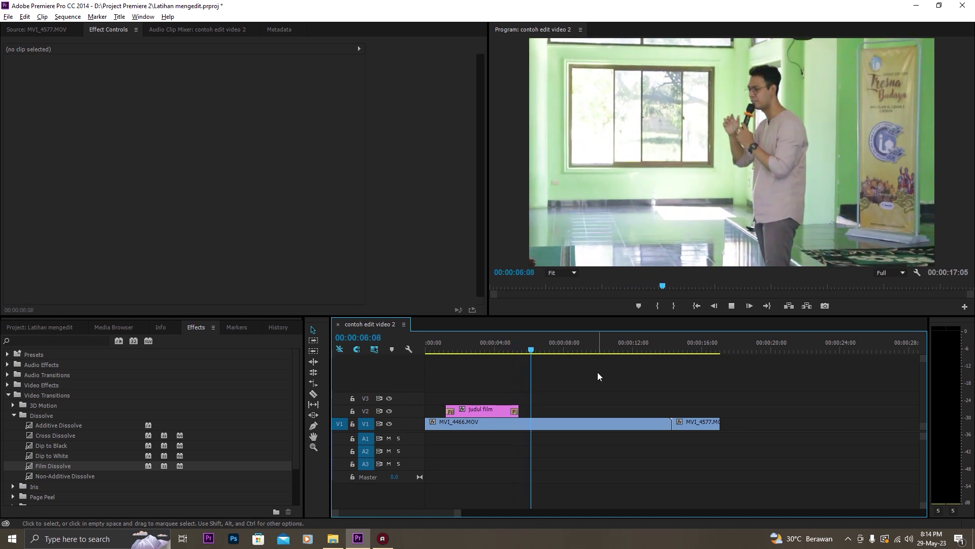
pyautogui.scroll(-2, 612, 404)
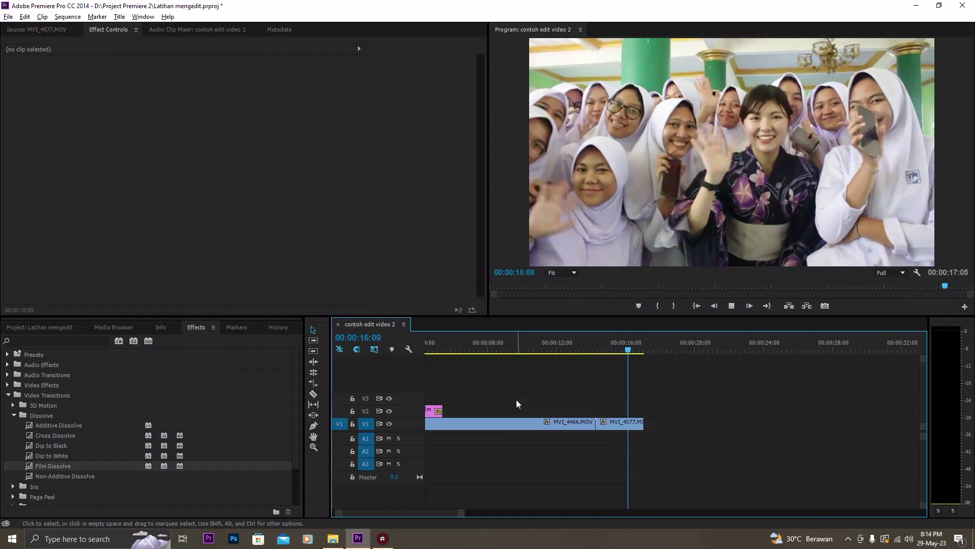
pyautogui.scroll(-2, 559, 406)
pyautogui.scroll(4, 584, 405)
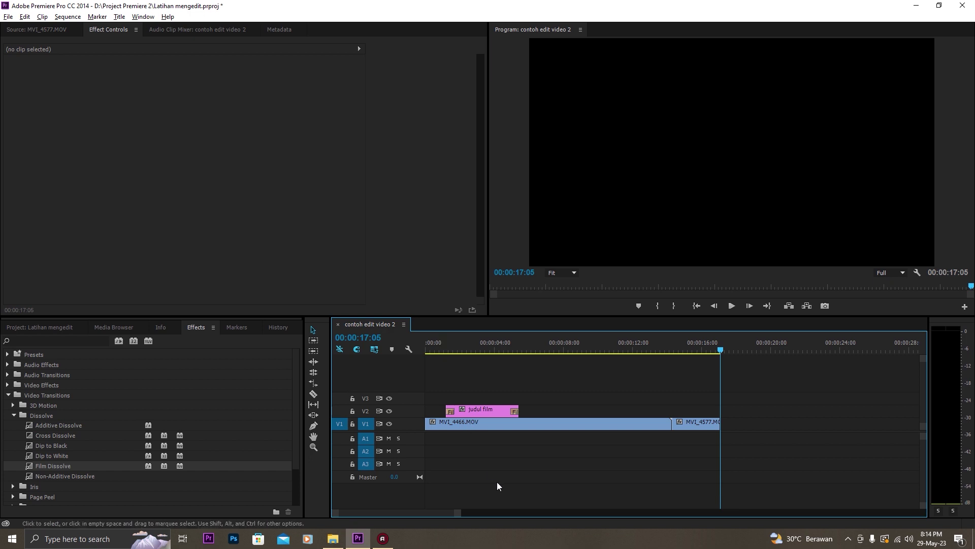
# Apply the Dip to White transition to the end of MVI_4466.MOV on V1, at its cut with MVI_4577.MOV
pyautogui.scroll(-3, 645, 410)
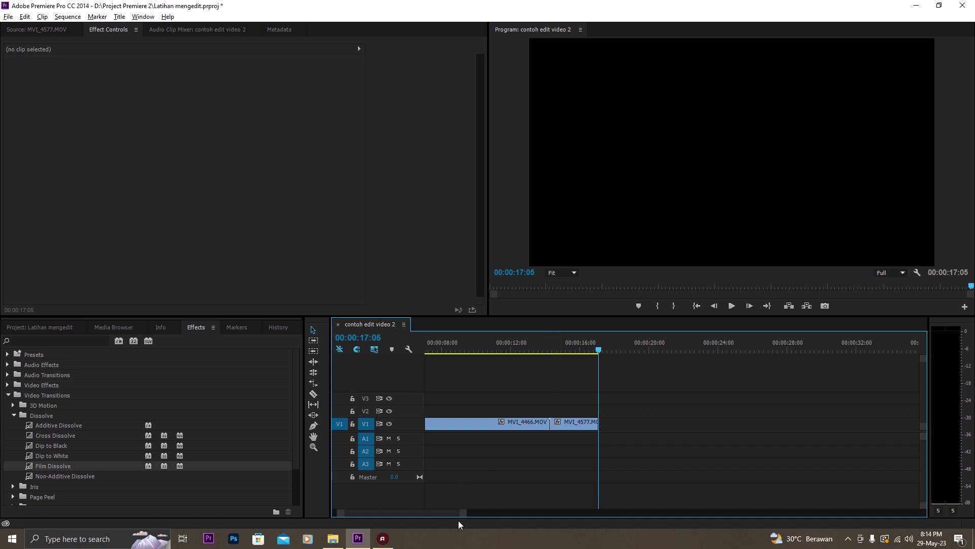
pyautogui.moveTo(463, 517); pyautogui.dragTo(496, 509)
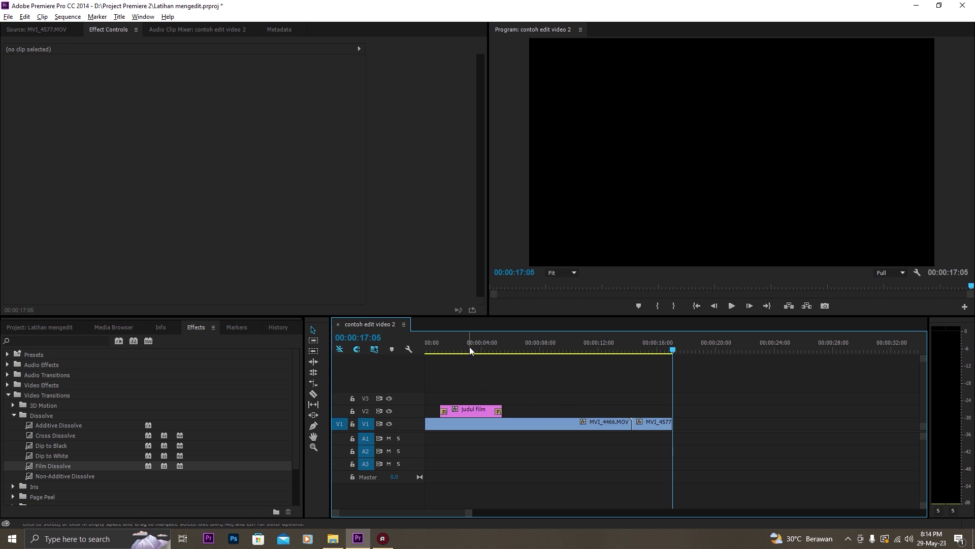
pyautogui.scroll(-3, 609, 379)
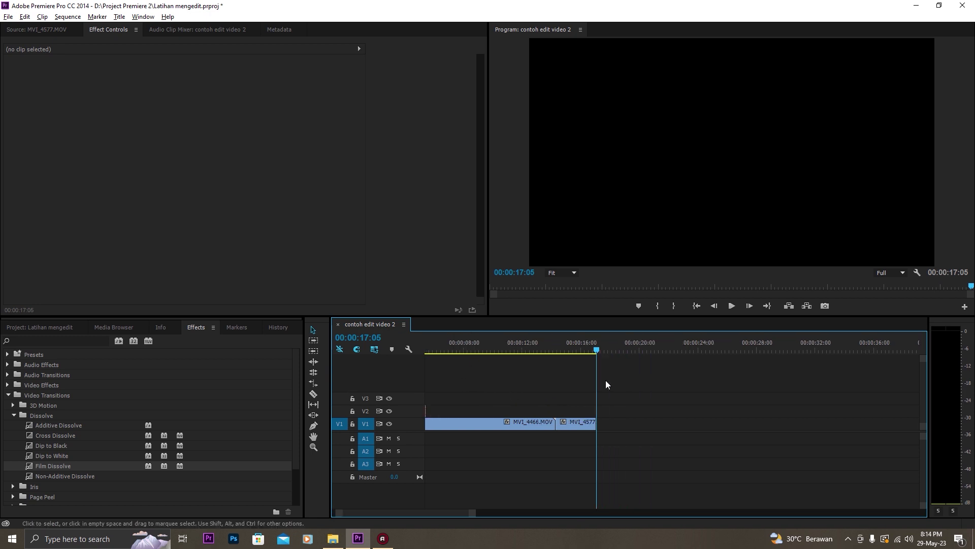
pyautogui.click(547, 351)
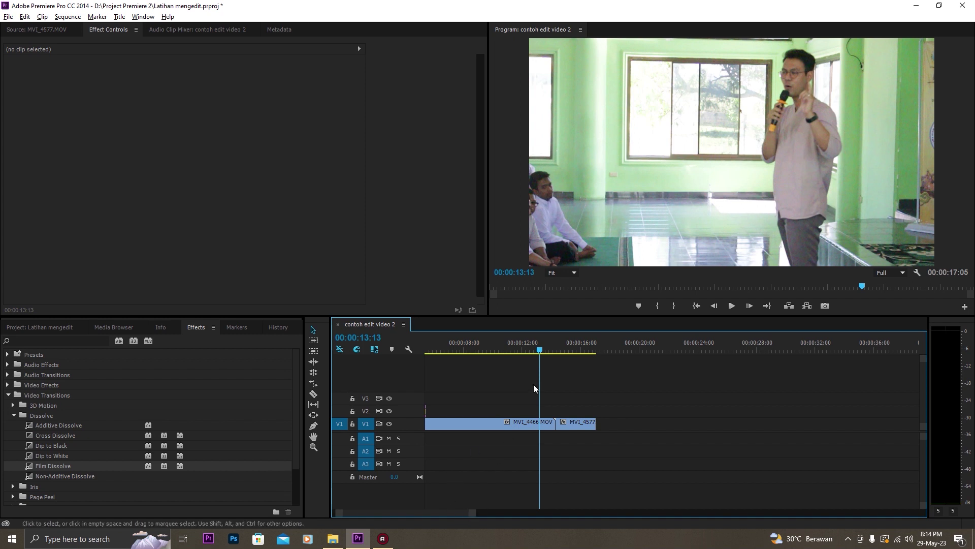
pyautogui.click(545, 428)
pyautogui.click(574, 427)
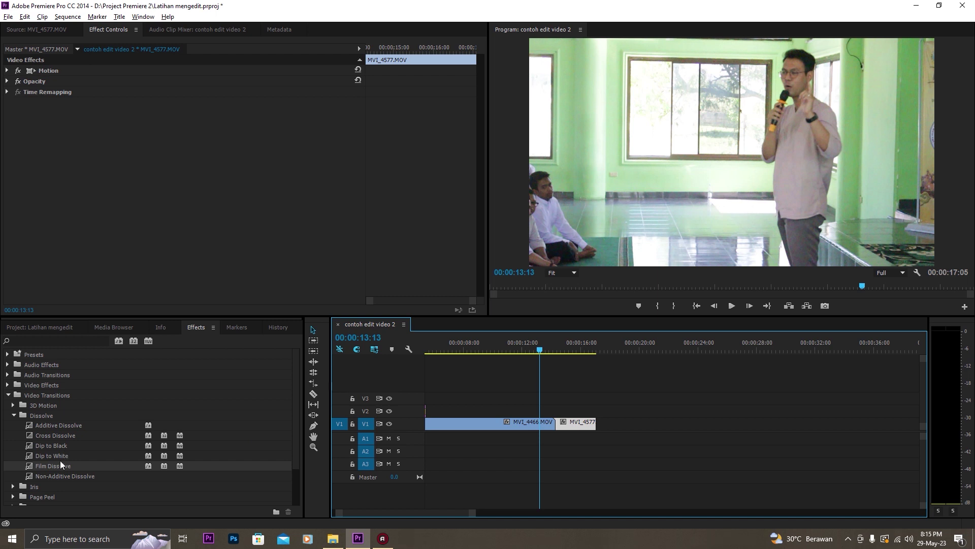
pyautogui.moveTo(63, 455); pyautogui.dragTo(90, 454)
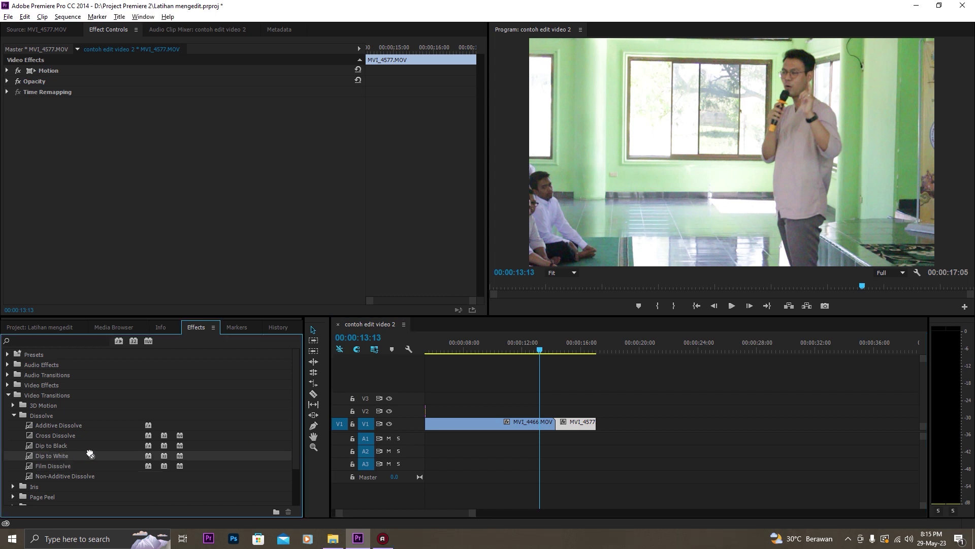
pyautogui.moveTo(184, 441); pyautogui.dragTo(557, 428)
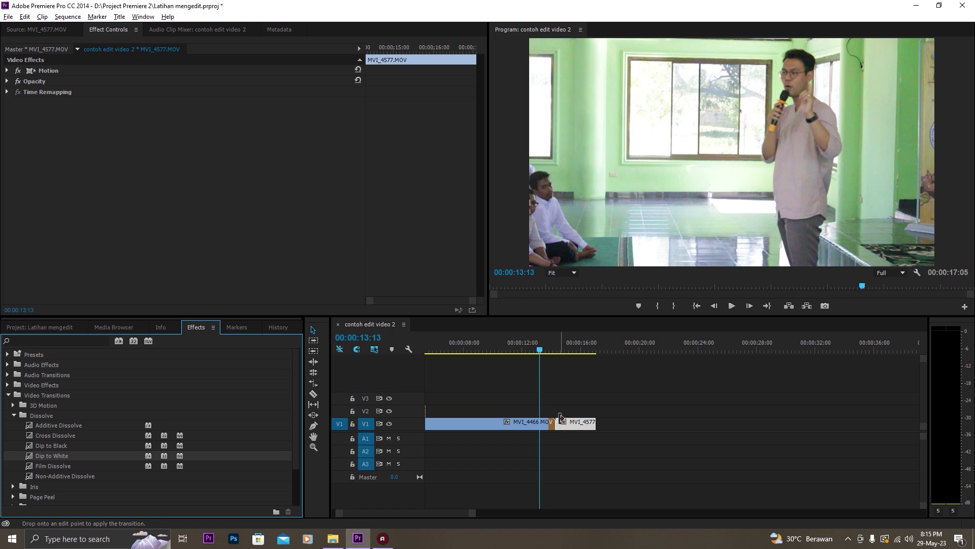
# Preview the Dip to White at the cut between the two V1 clips, playing it twice from shortly before the cut
pyautogui.moveTo(473, 513)
pyautogui.mouseDown()
pyautogui.moveTo(439, 515)
pyautogui.moveTo(468, 511)
pyautogui.mouseUp()
pyautogui.press('space')
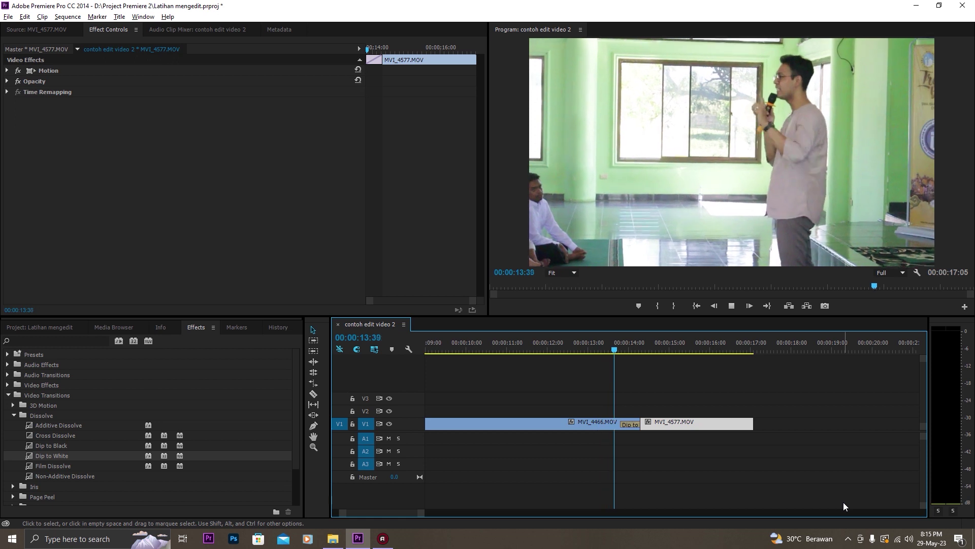
pyautogui.click(619, 347)
pyautogui.press('space')
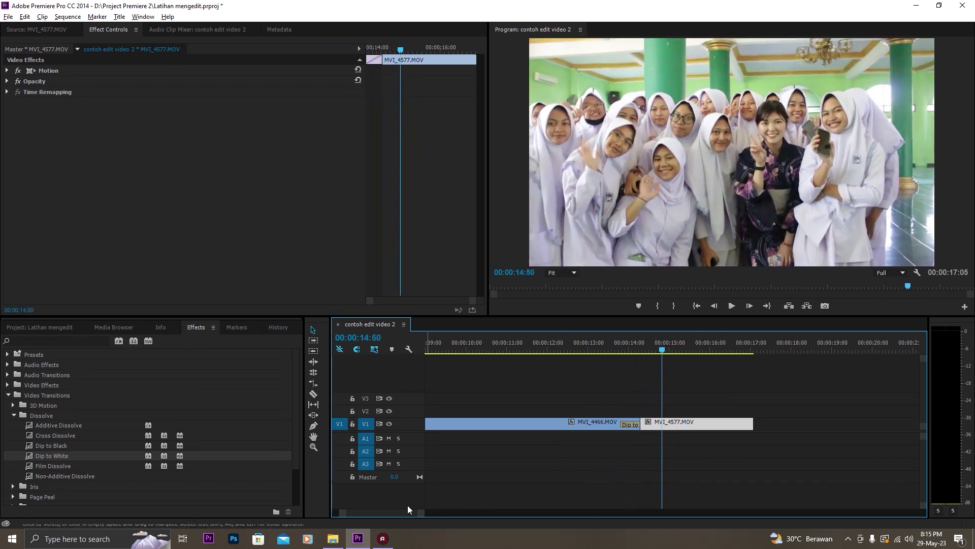
pyautogui.moveTo(420, 512); pyautogui.dragTo(495, 512)
pyautogui.click(560, 347)
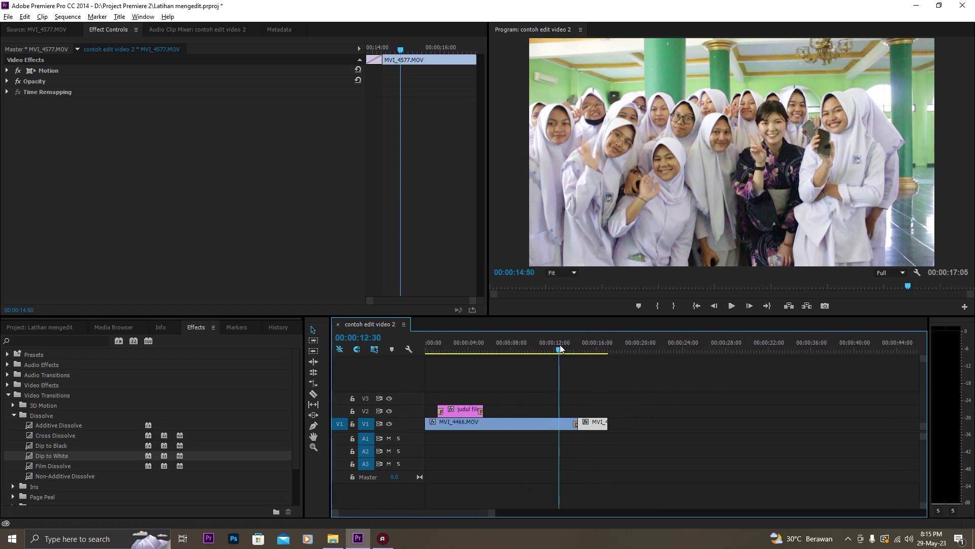
pyautogui.press('space')
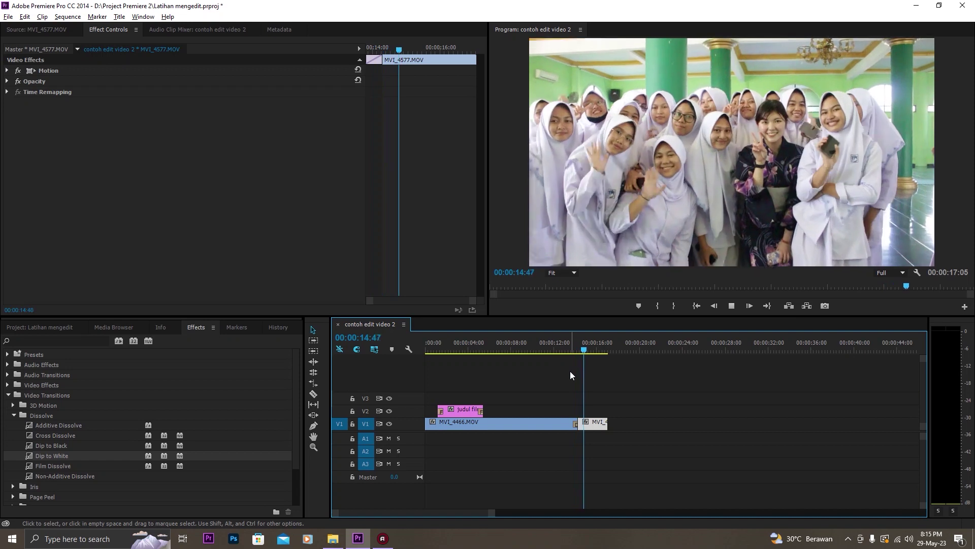
pyautogui.press('space')
# Extend MVI_4577.MOV so the sequence ends at 00:00:17:09 and apply Dip to White to the clip's end, playing it through
pyautogui.moveTo(611, 428); pyautogui.dragTo(614, 428)
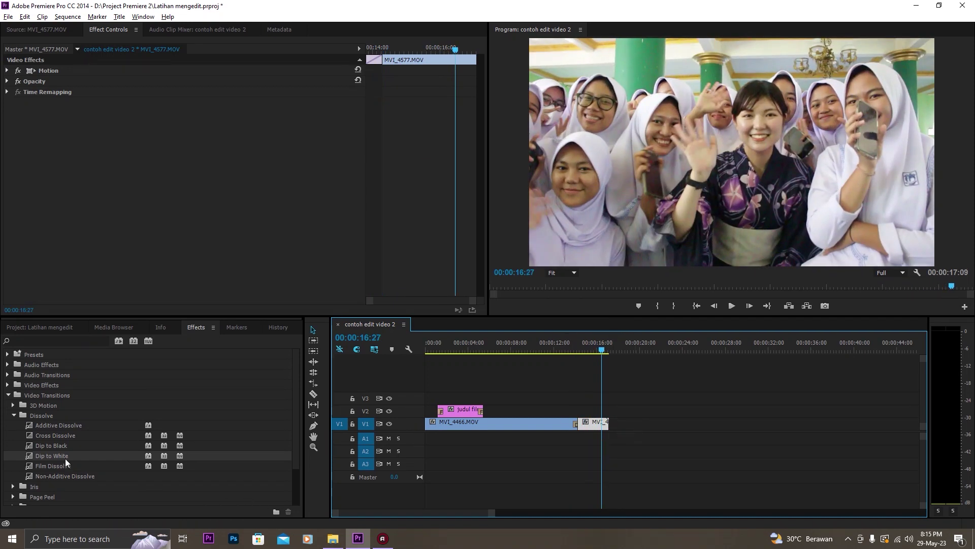
pyautogui.moveTo(62, 456); pyautogui.dragTo(608, 425)
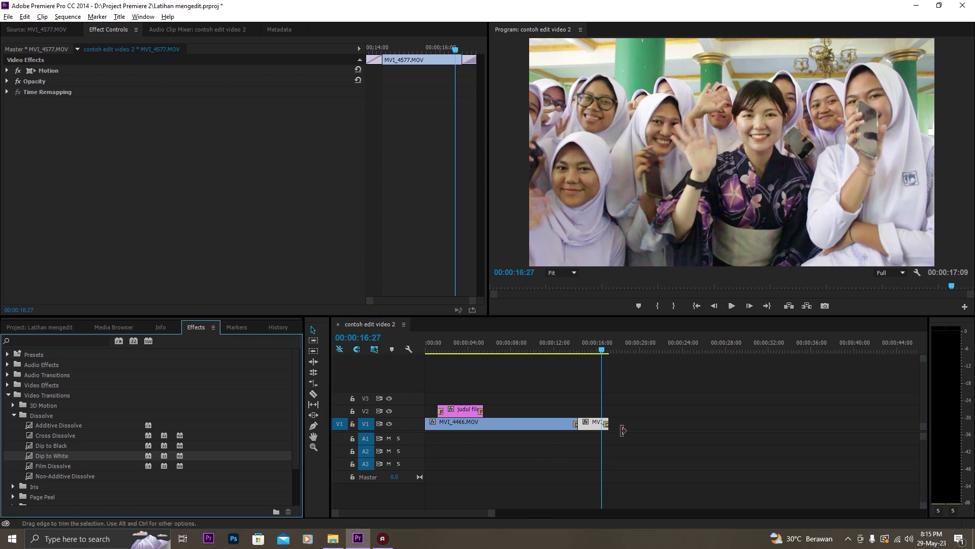
pyautogui.press('space')
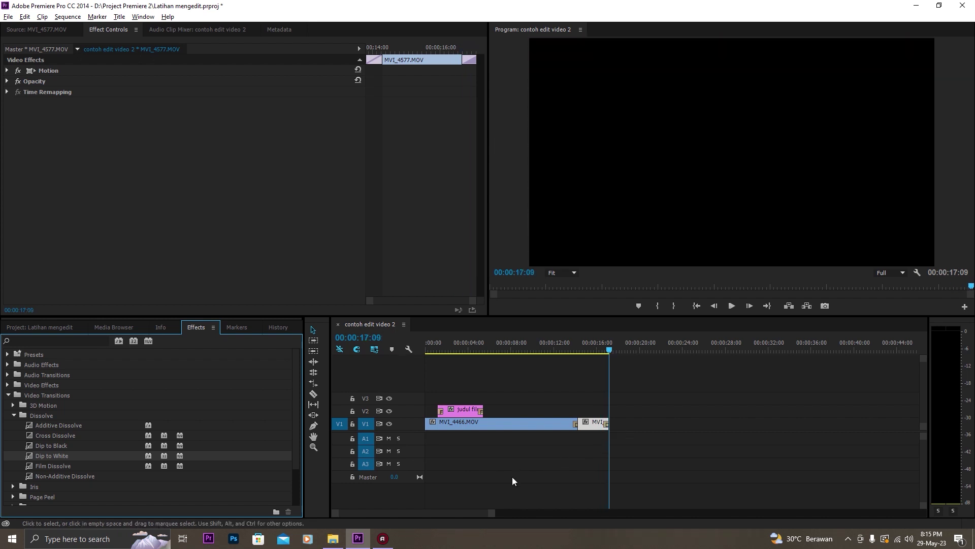
# Return the playhead to the sequence start and apply the Dip to Black transition to the start of MVI_4466.MOV on V1
pyautogui.moveTo(492, 514); pyautogui.dragTo(530, 506)
pyautogui.click(428, 345)
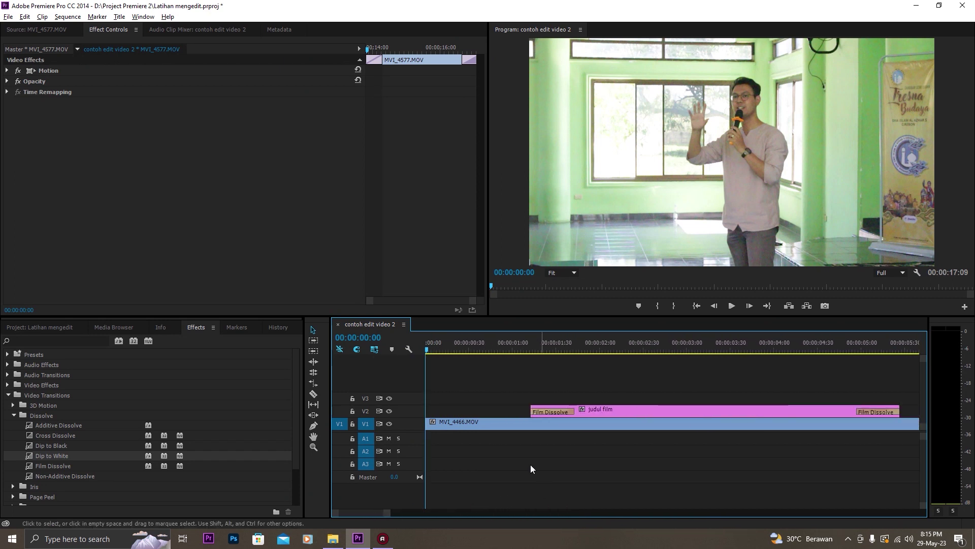
pyautogui.moveTo(51, 447); pyautogui.dragTo(268, 445)
pyautogui.moveTo(397, 450); pyautogui.dragTo(430, 428)
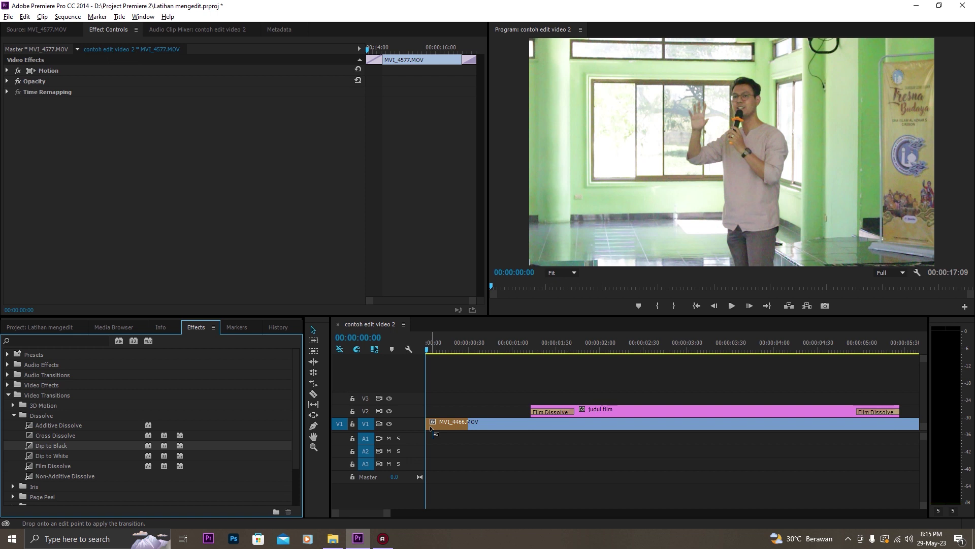
pyautogui.moveTo(431, 428); pyautogui.dragTo(431, 427)
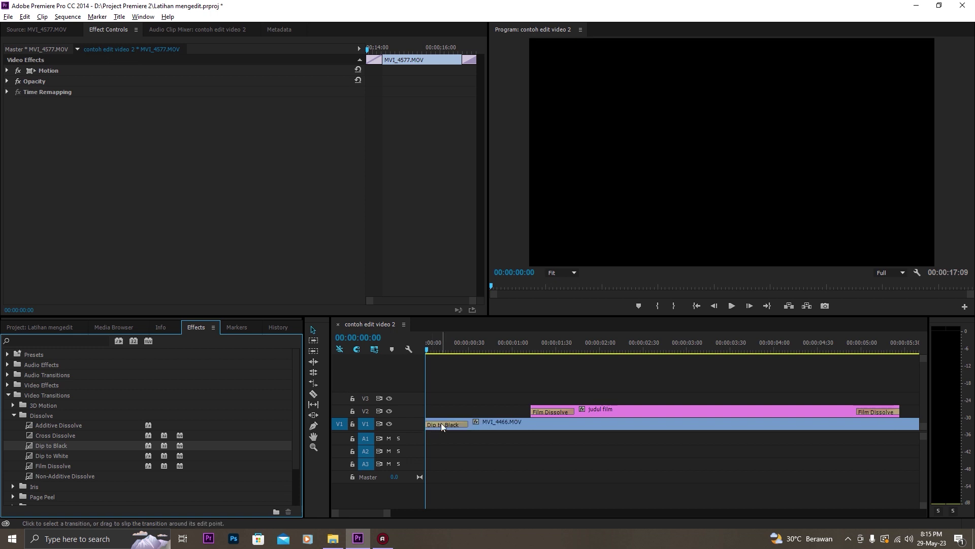
# Play the opening up to 00:00:01:03 and lengthen the Dip to Black on MVI_4466.MOV to a duration of 00:00:01:03
pyautogui.press('space')
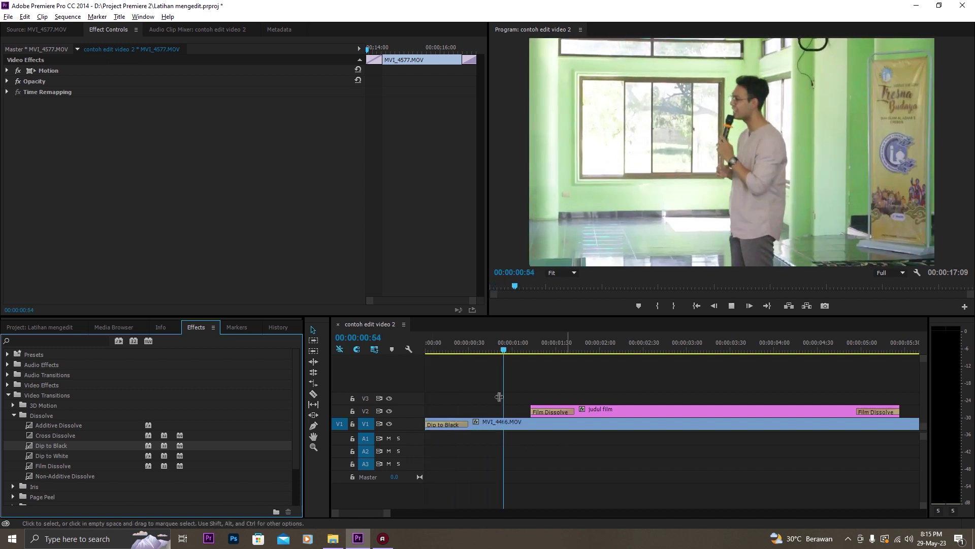
pyautogui.click(401, 369)
pyautogui.press('space')
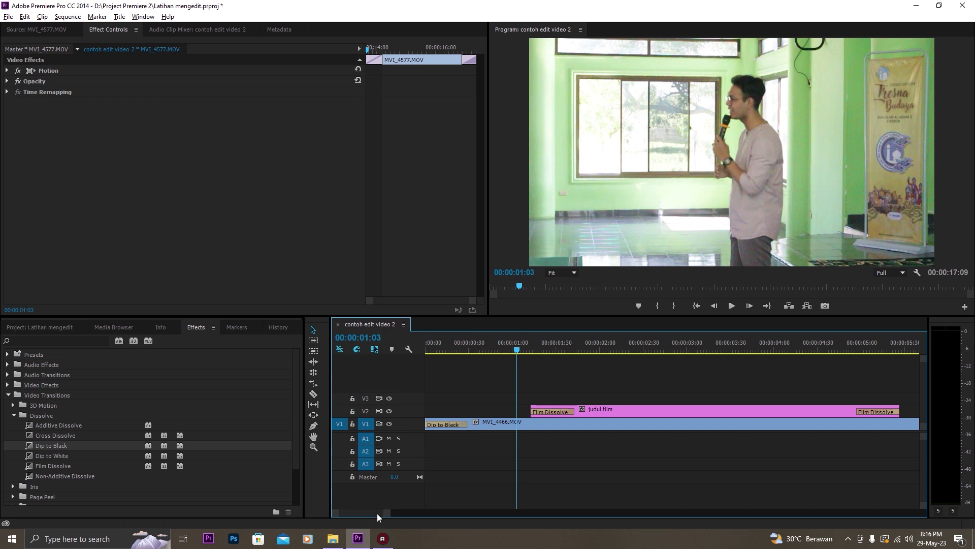
pyautogui.moveTo(385, 510); pyautogui.dragTo(364, 516)
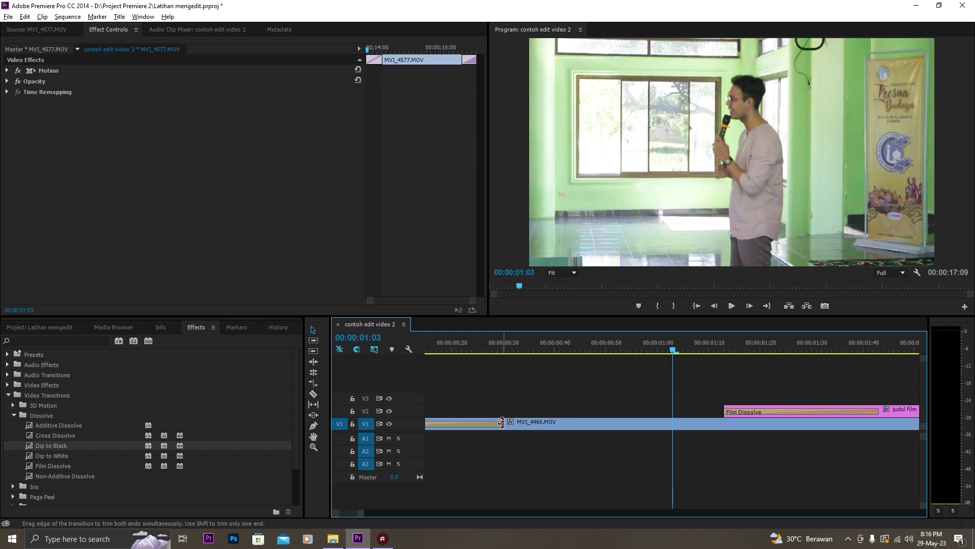
pyautogui.moveTo(501, 422); pyautogui.dragTo(673, 422)
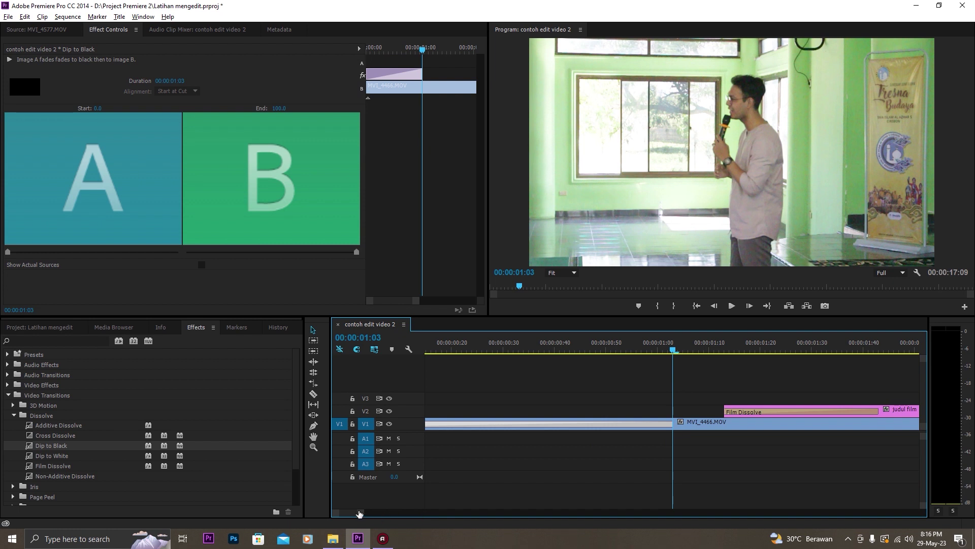
# Preview the lengthened opening Dip to Black by playing from the sequence start twice
pyautogui.moveTo(359, 514); pyautogui.dragTo(431, 507)
pyautogui.press('Home')
pyautogui.press('space')
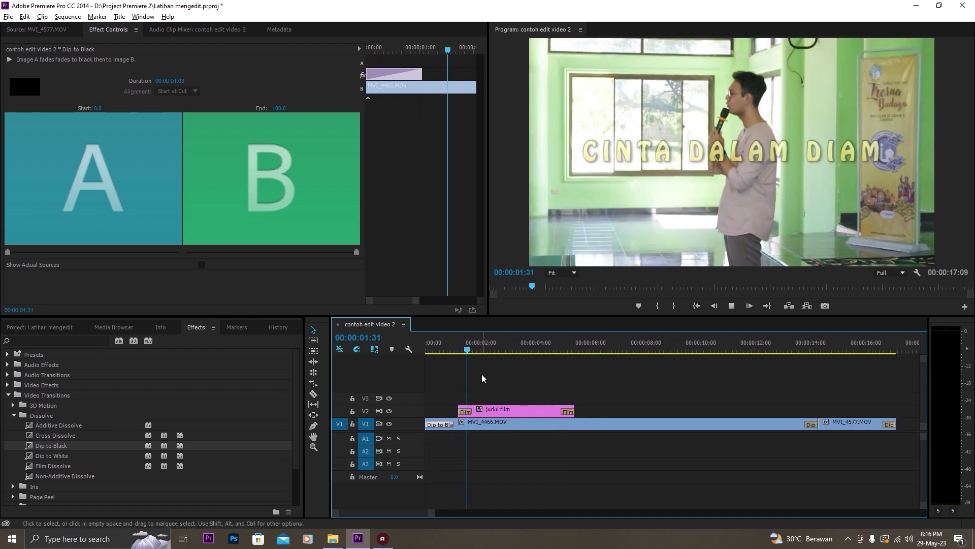
pyautogui.press('Home')
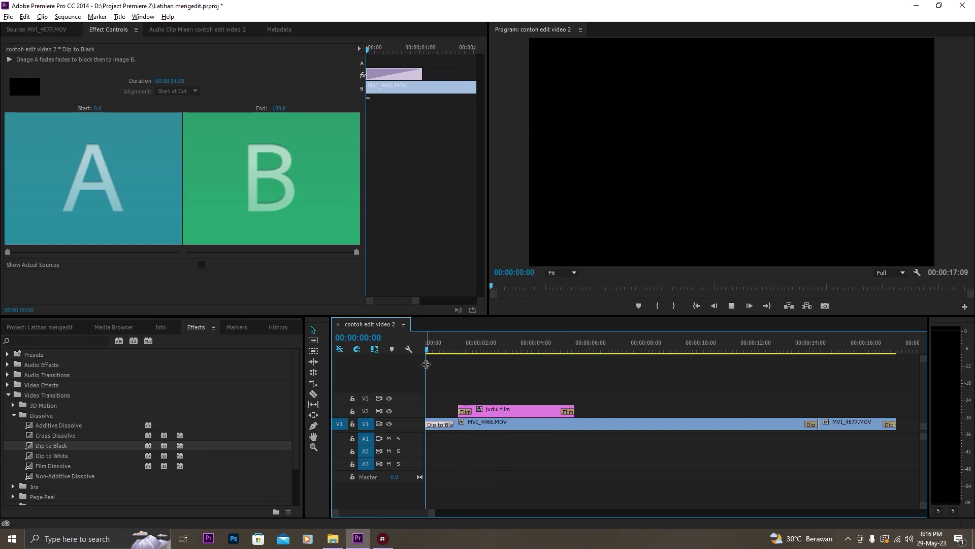
pyautogui.press('space')
# Shift the "judul film" clip slightly later on V2 and play from the sequence start to 00:00:06:41
pyautogui.moveTo(491, 416); pyautogui.dragTo(502, 415)
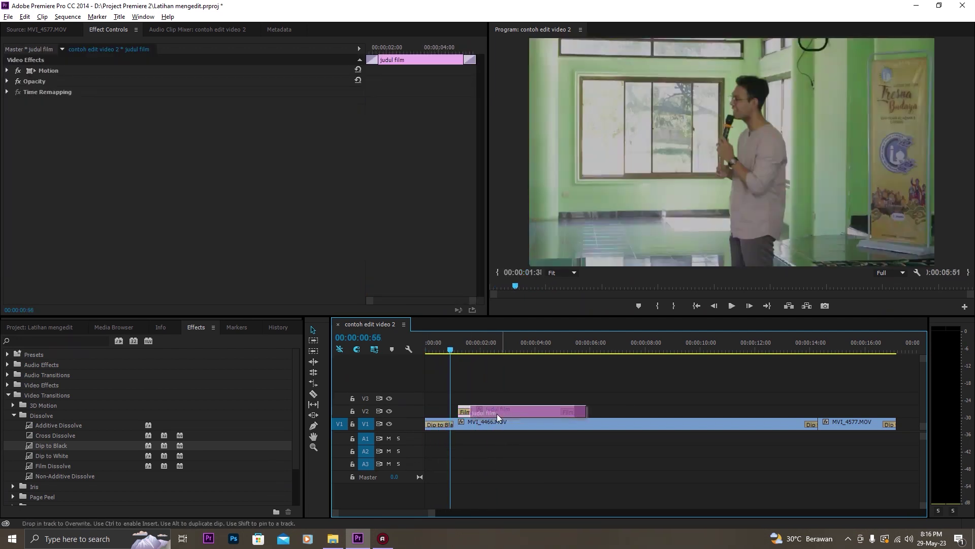
pyautogui.press('Home')
pyautogui.press('space')
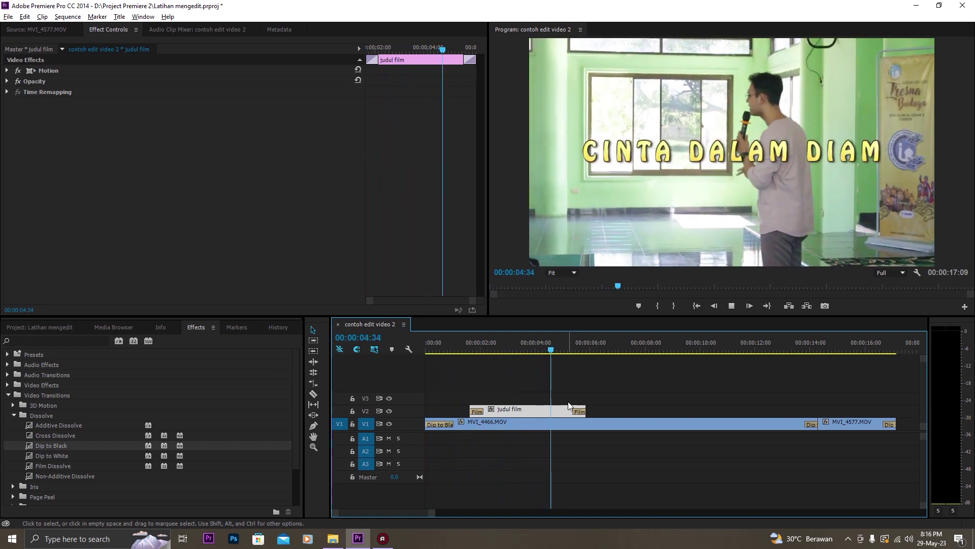
pyautogui.press('space')
# Try deleting the Dip to White transition between MVI_4466.MOV and MVI_4577.MOV, and undo the deletion
pyautogui.click(797, 425)
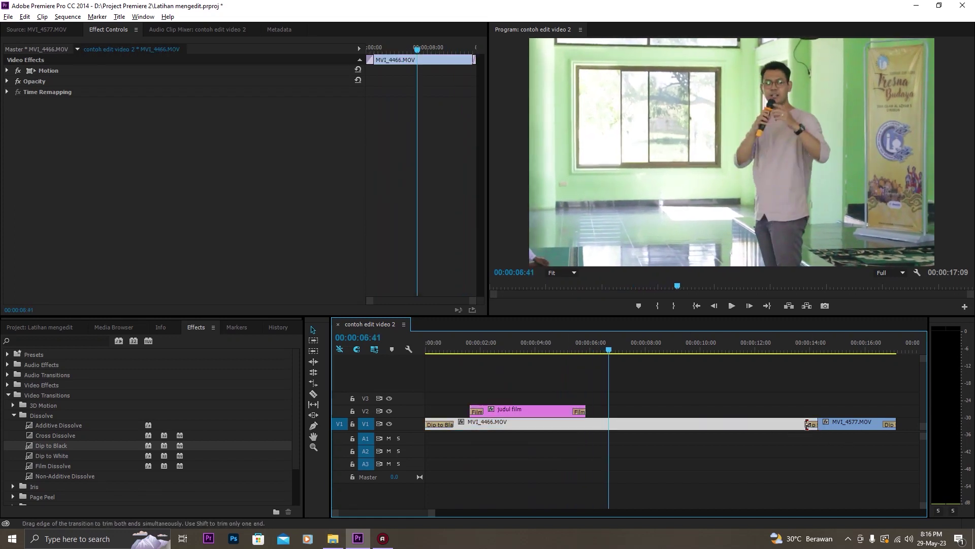
pyautogui.click(813, 422)
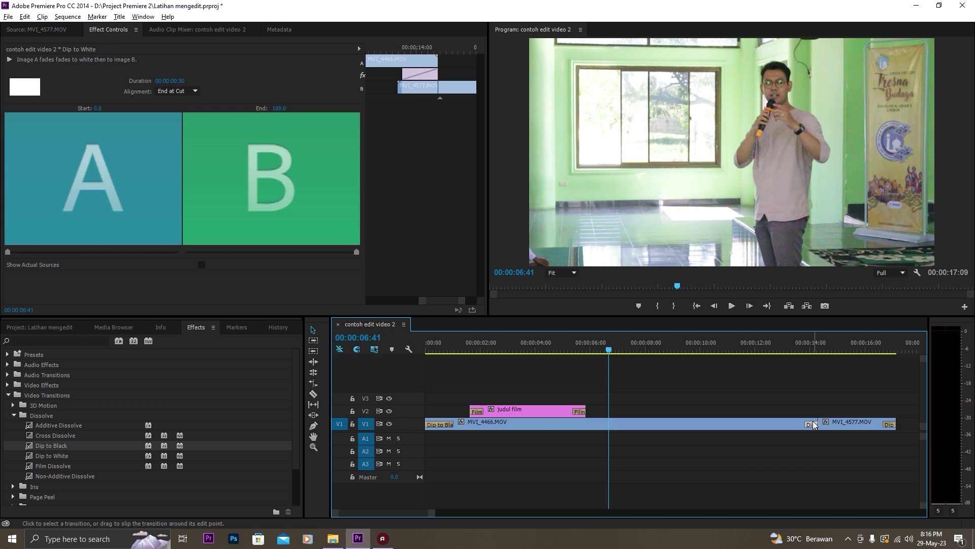
pyautogui.scroll(-2, 813, 421)
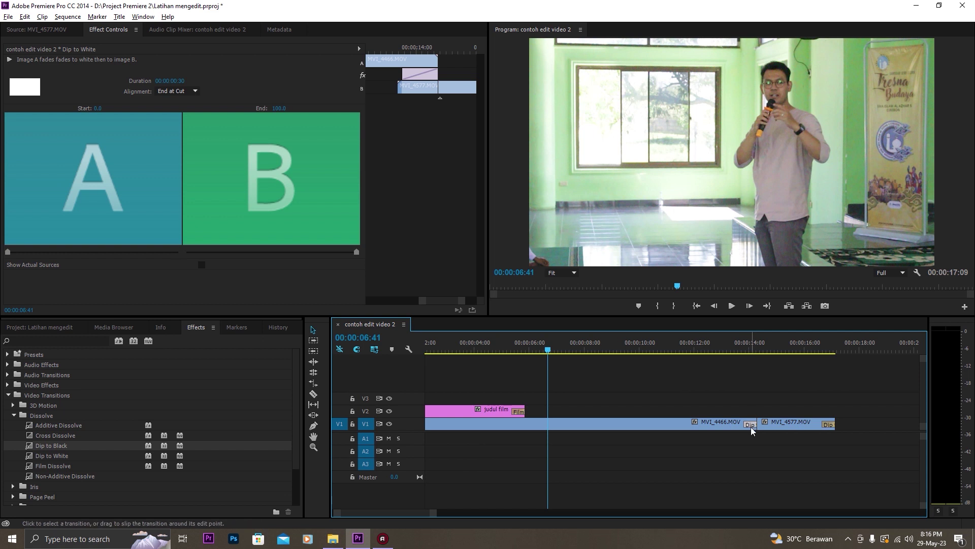
pyautogui.press('Delete')
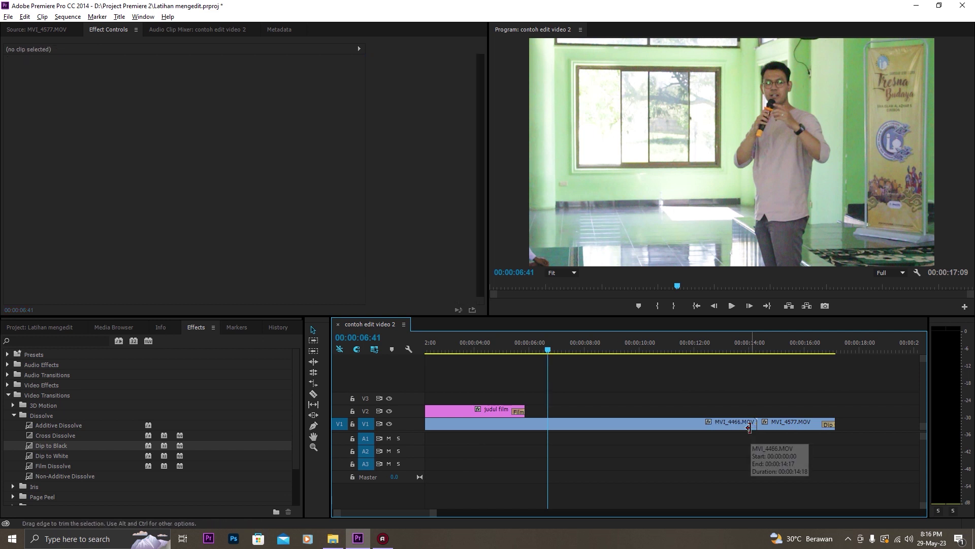
pyautogui.hotkey('ctrl', 'z')
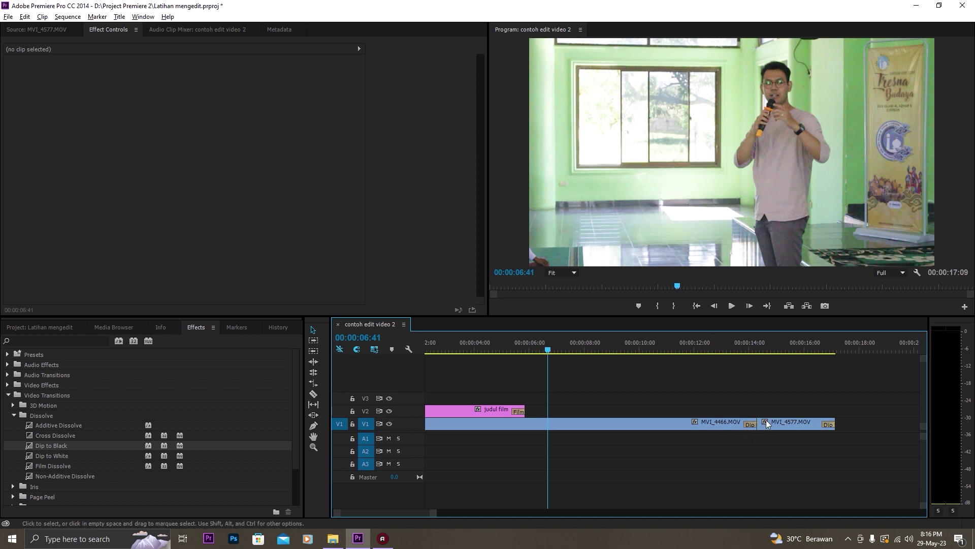
# Delete the Dip to White at the cut between the V1 clips and trim the end of MVI_4466.MOV to 00:00:06:41
pyautogui.click(750, 424)
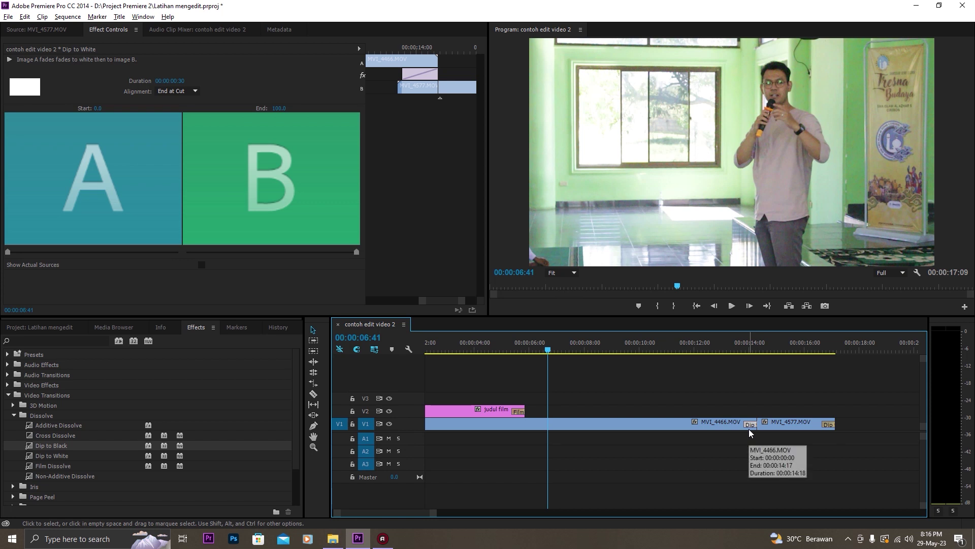
pyautogui.press('Delete')
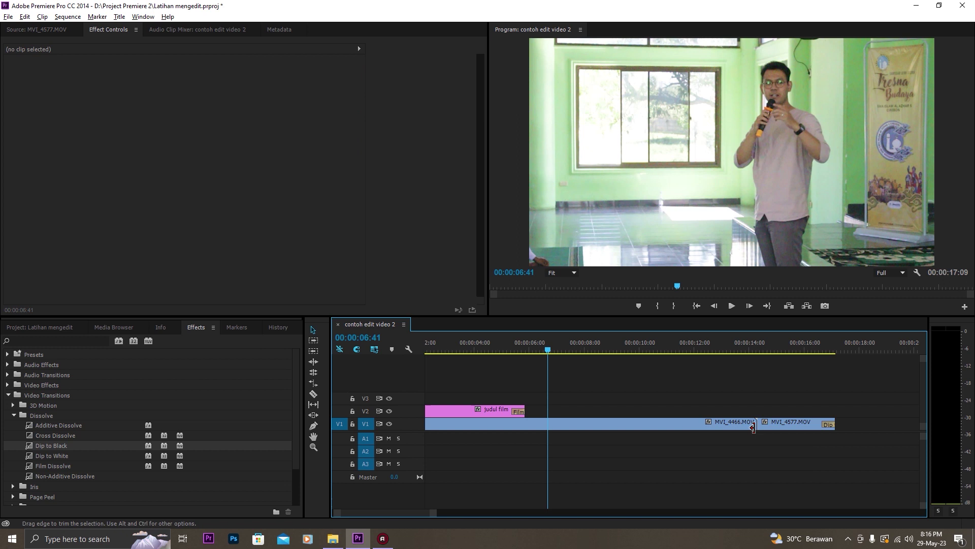
pyautogui.moveTo(747, 427); pyautogui.dragTo(547, 430)
# Move MVI_4577.MOV against the trimmed end of MVI_4466.MOV and apply Dip to White at their cut, playing it back
pyautogui.moveTo(773, 425); pyautogui.dragTo(568, 432)
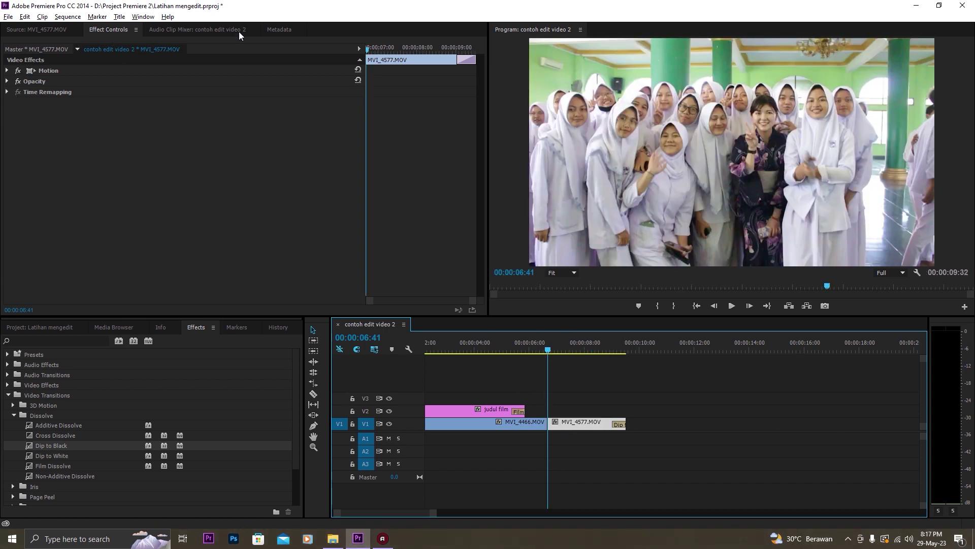
pyautogui.moveTo(51, 454); pyautogui.dragTo(549, 426)
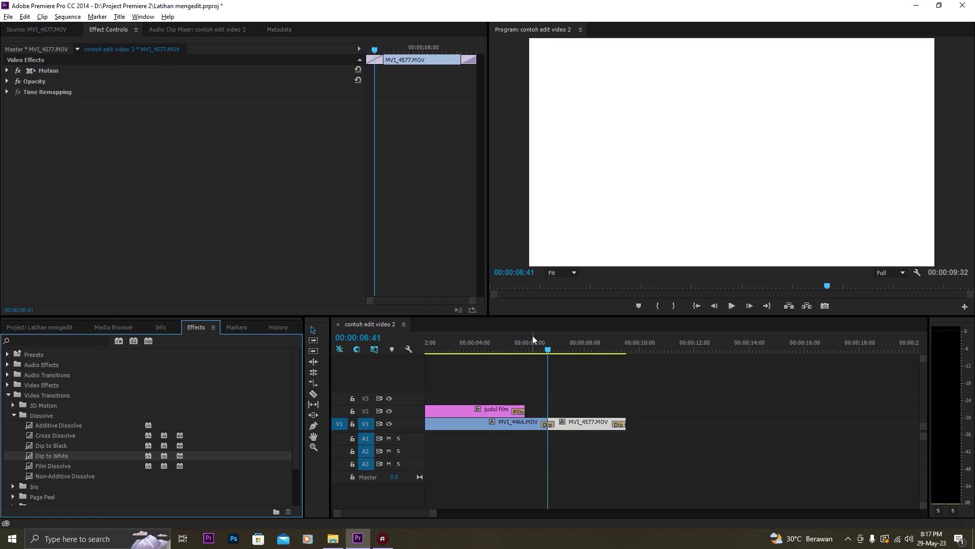
pyautogui.press('space')
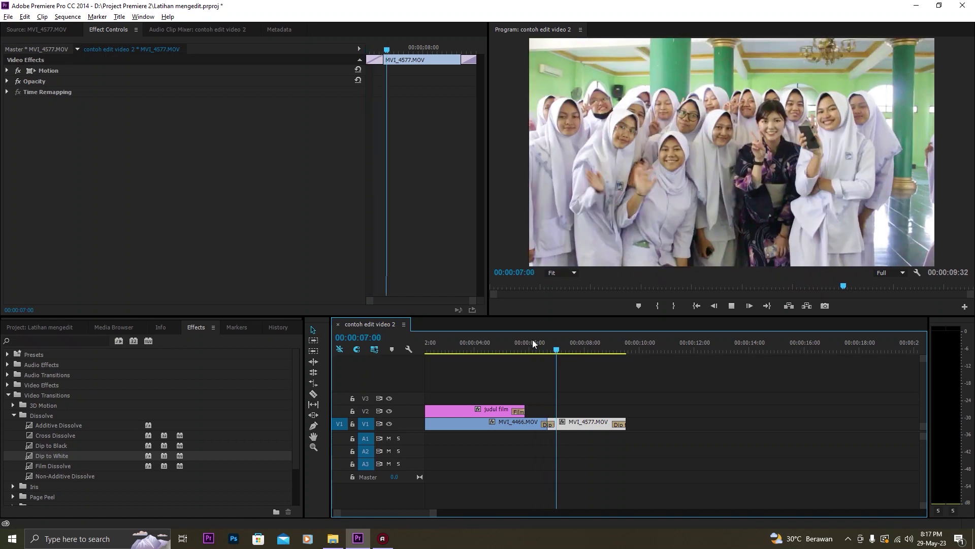
# Play from before the Dip to White cut to the sequence end, and place the playhead at 00:00:04:13
pyautogui.click(532, 339)
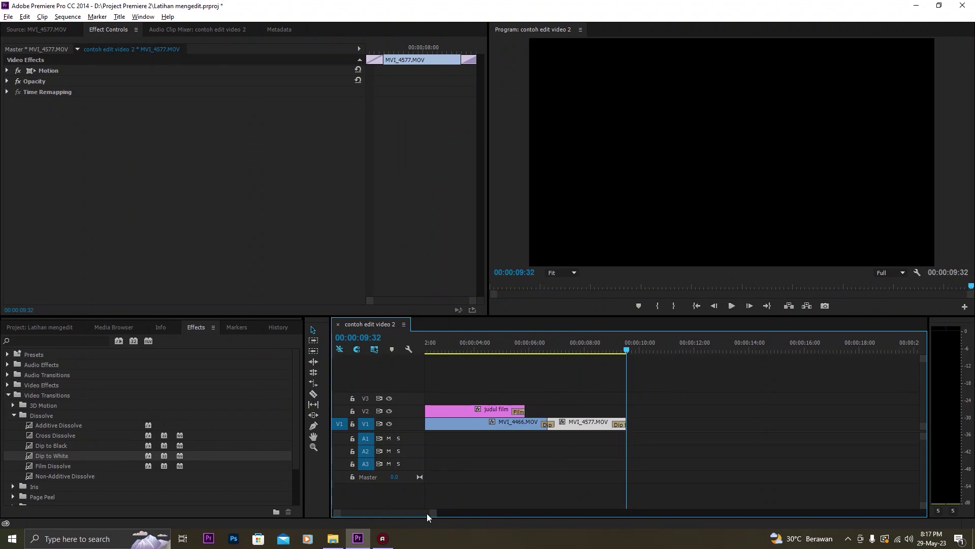
pyautogui.moveTo(427, 513); pyautogui.dragTo(533, 506)
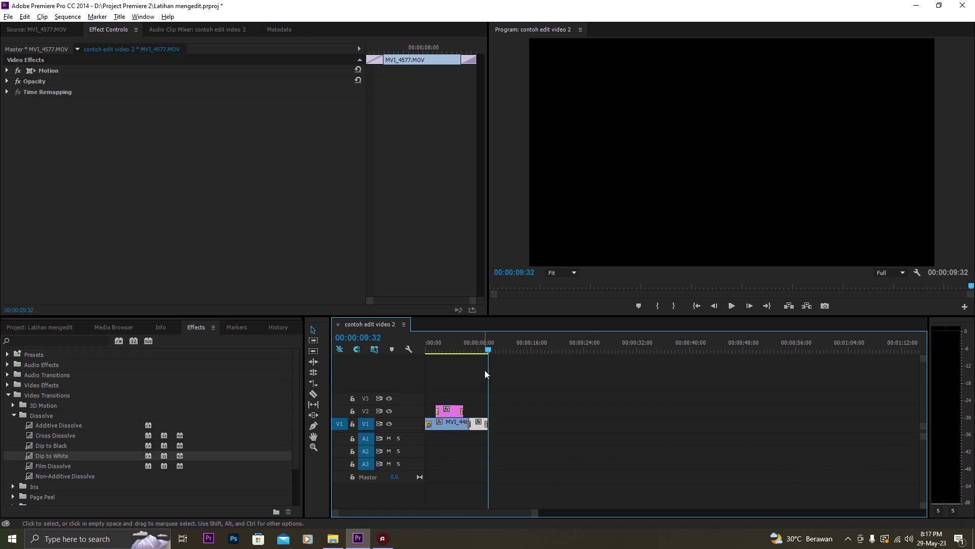
pyautogui.moveTo(486, 345); pyautogui.dragTo(465, 350)
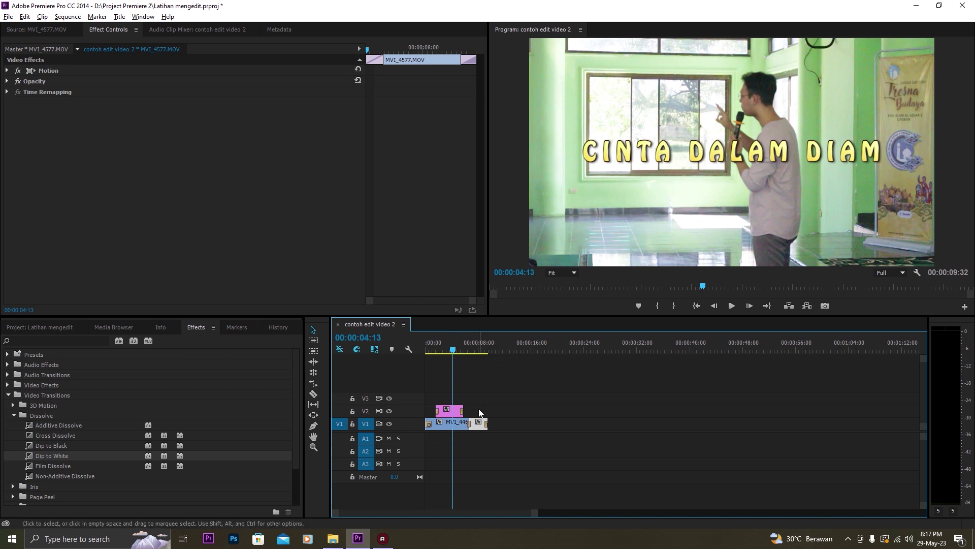
# Try moving the "CINTA DALAM DIAM" text slightly higher in the "judul film" title, and undo the move
pyautogui.doubleClick(448, 411)
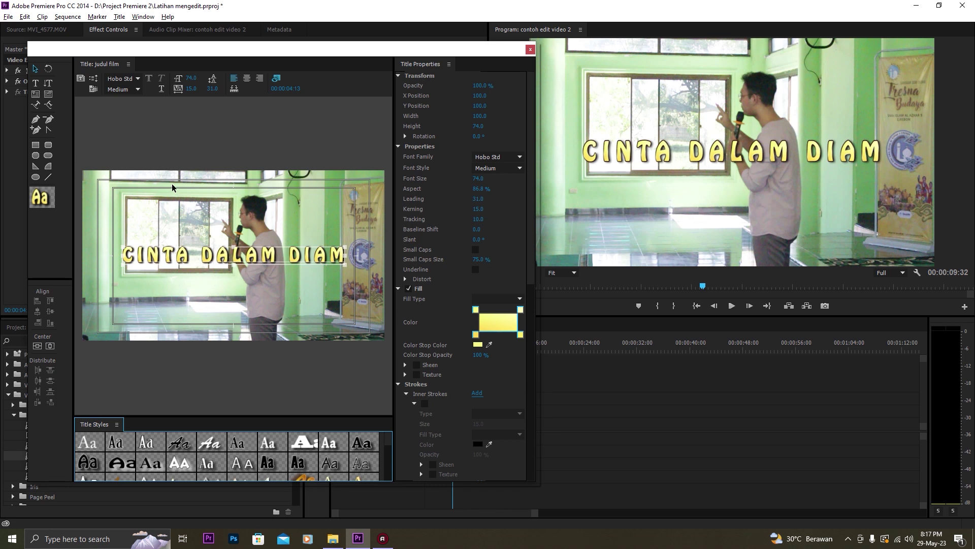
pyautogui.click(187, 259)
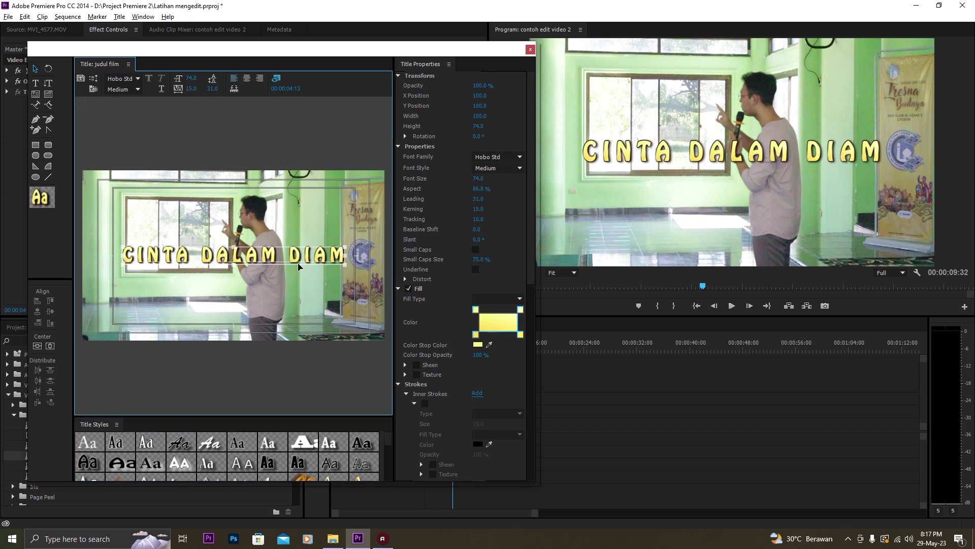
pyautogui.moveTo(300, 266)
pyautogui.mouseDown()
pyautogui.moveTo(270, 260)
pyautogui.moveTo(300, 258)
pyautogui.mouseUp()
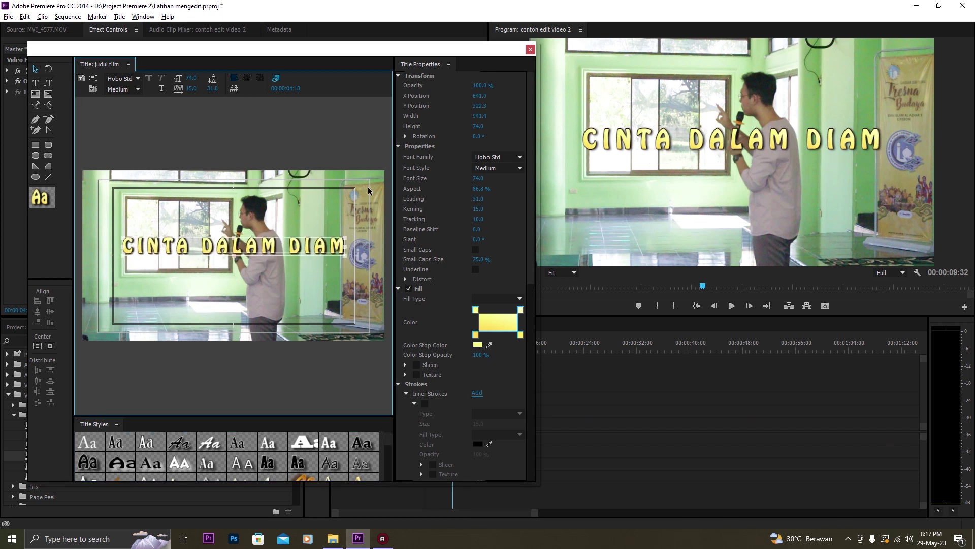
pyautogui.click(531, 51)
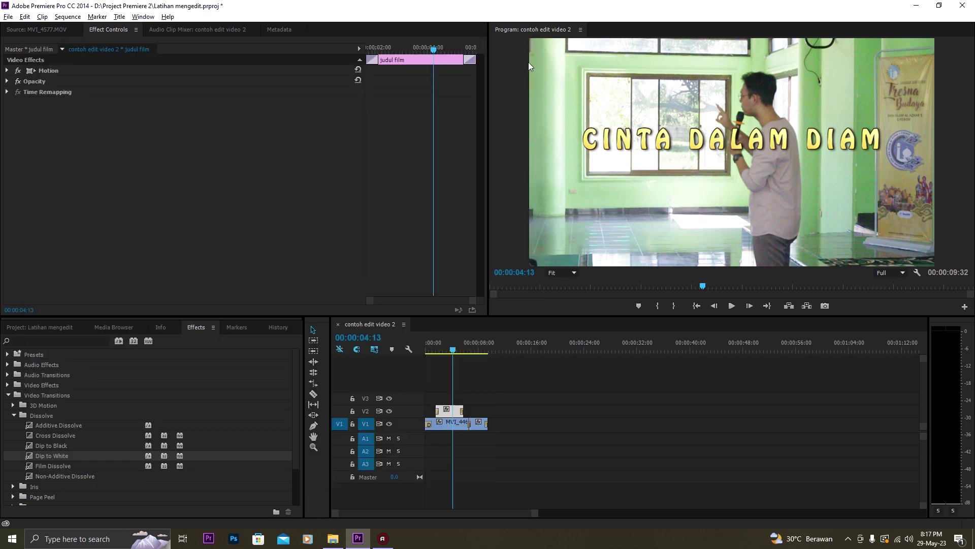
pyautogui.click(491, 392)
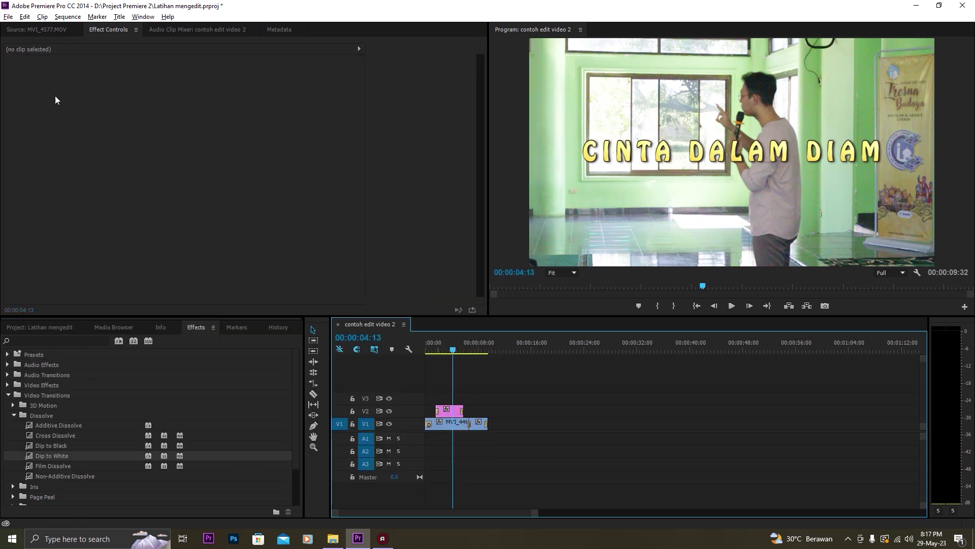
# Apply the Band Slide transition at the start of MVI_4466.MOV on V1 and play it from the sequence start
pyautogui.scroll(-2, 63, 437)
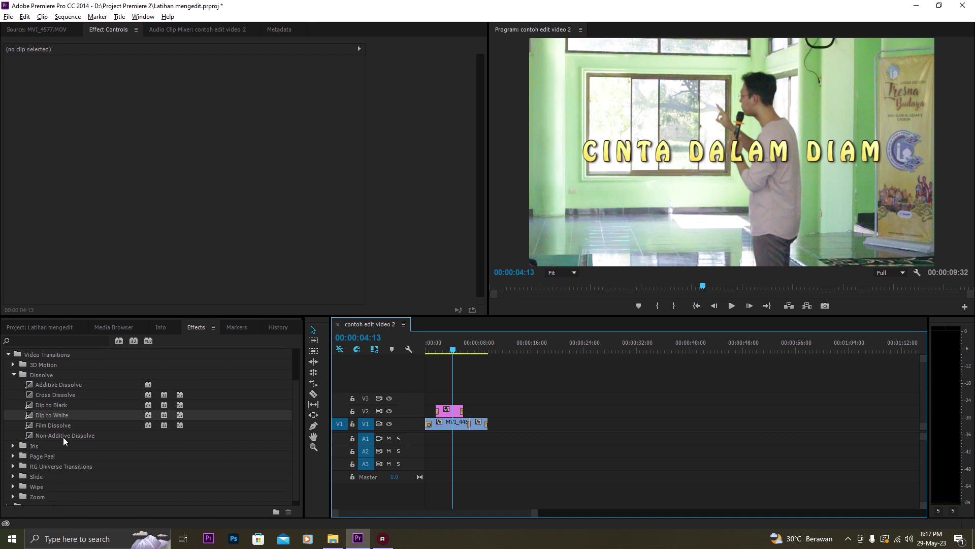
pyautogui.scroll(2, 63, 437)
pyautogui.scroll(-2, 61, 437)
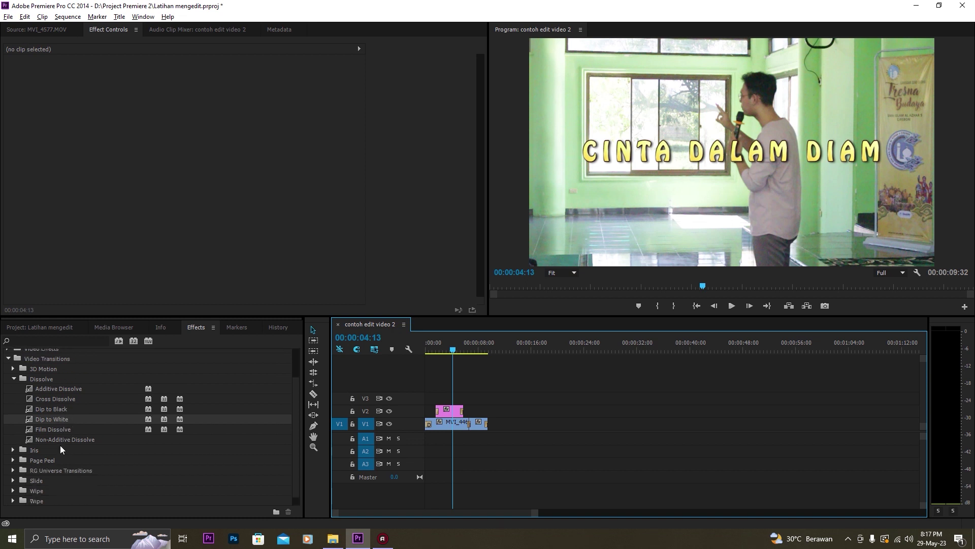
pyautogui.click(14, 481)
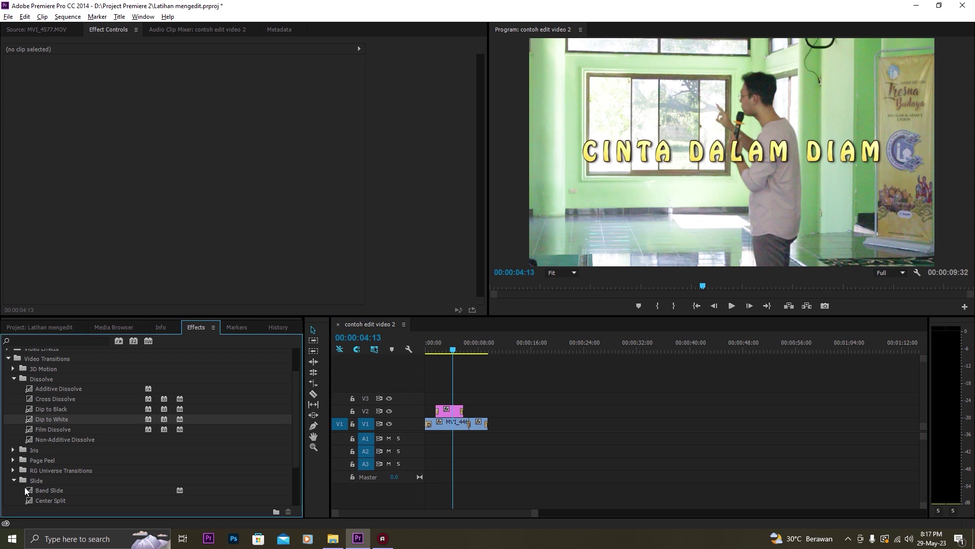
pyautogui.scroll(-3, 51, 493)
pyautogui.moveTo(52, 449); pyautogui.dragTo(431, 426)
pyautogui.moveTo(440, 350); pyautogui.dragTo(404, 352)
pyautogui.press('space')
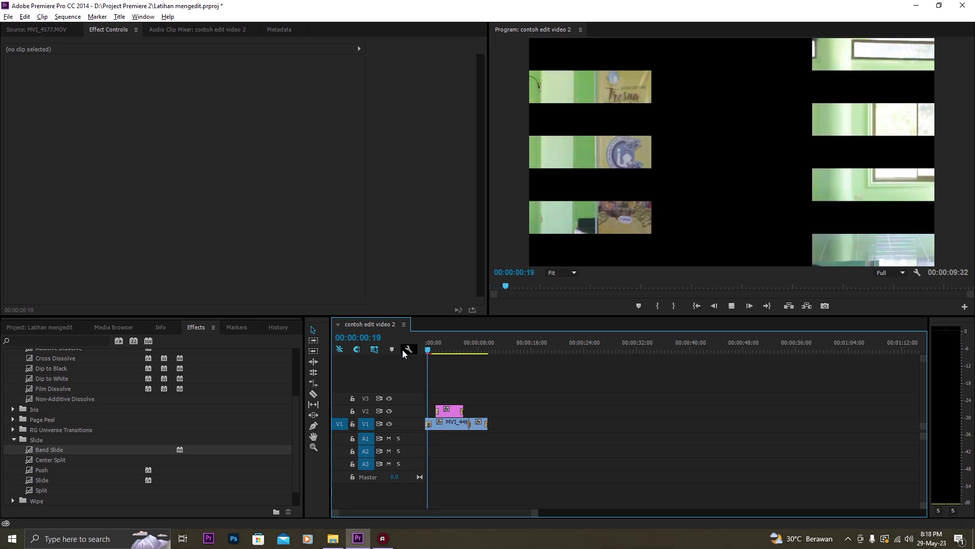
pyautogui.press('space')
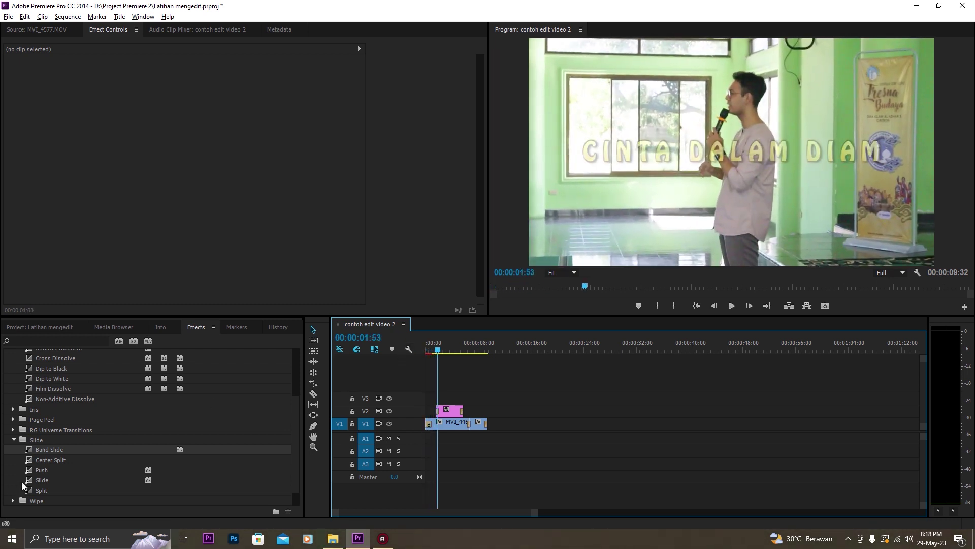
pyautogui.press('space')
pyautogui.press('space')
# Try the Push transition at the cut between MVI_4466.MOV and MVI_4577.MOV, play it back, and move the playhead to 00:00:06:15
pyautogui.moveTo(42, 471); pyautogui.dragTo(469, 431)
pyautogui.click(467, 351)
pyautogui.press('space')
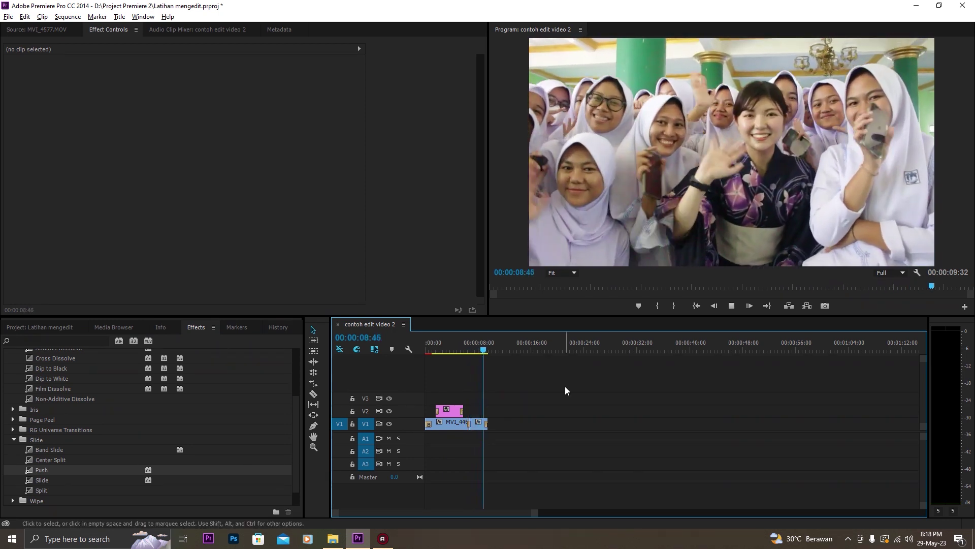
pyautogui.press('space')
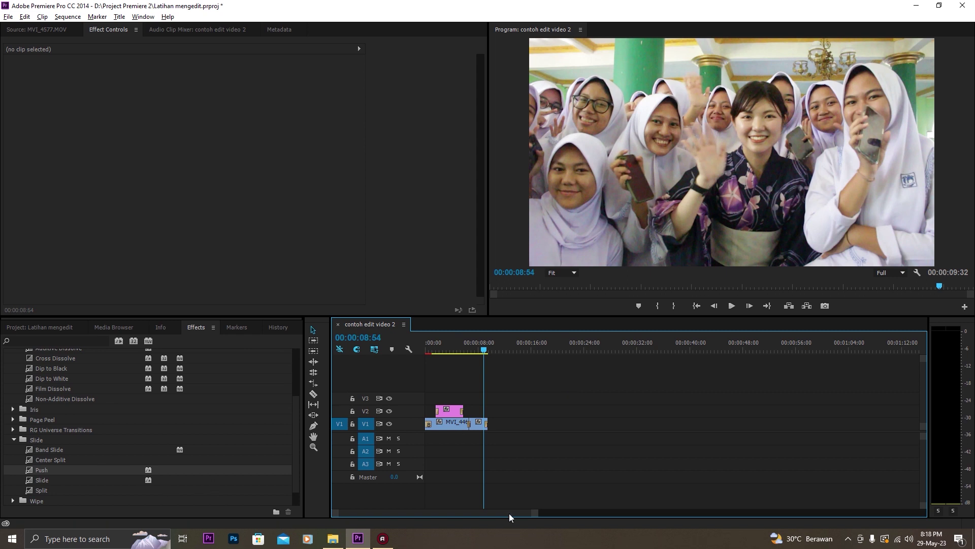
pyautogui.scroll(4, 536, 514)
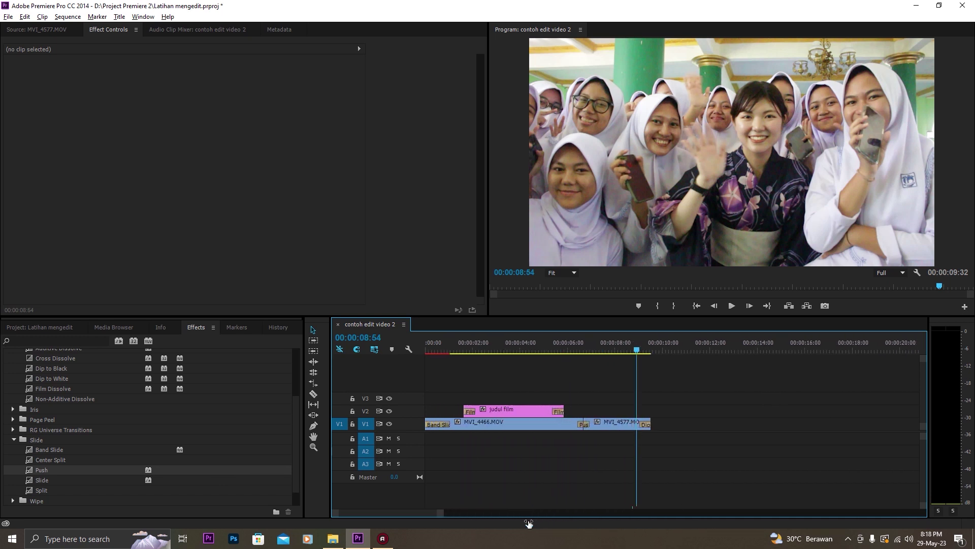
pyautogui.click(572, 348)
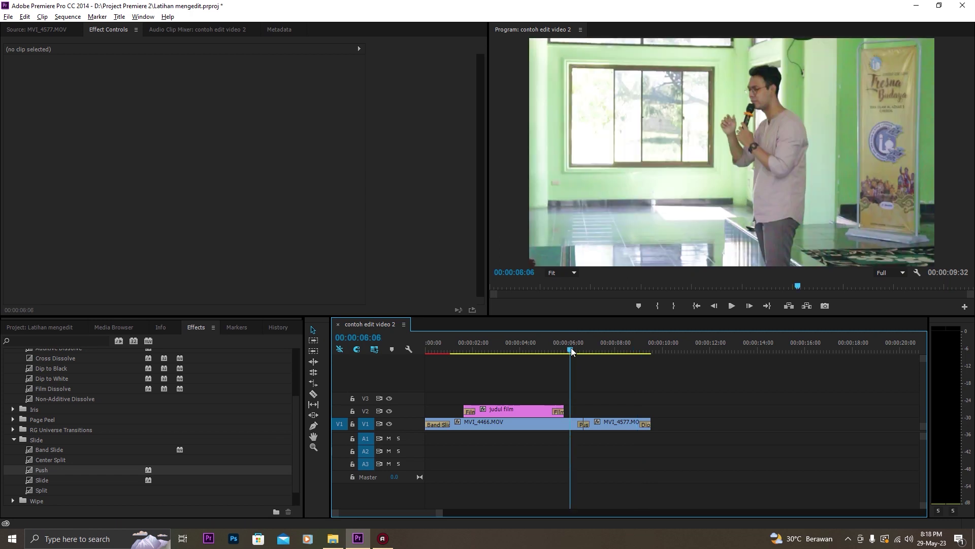
pyautogui.moveTo(572, 351); pyautogui.dragTo(574, 354)
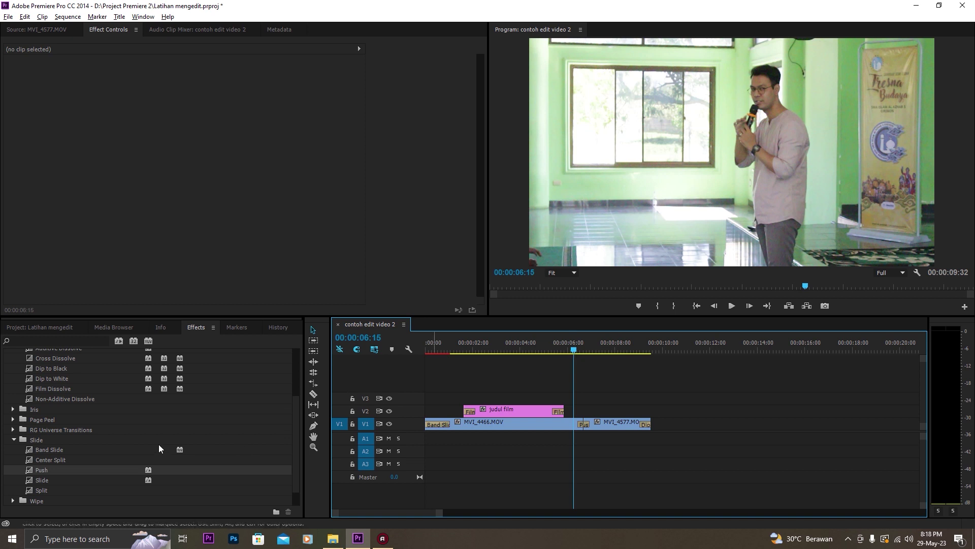
# Apply uni.Film Transition from the RG Universe Transitions at the cut between MVI_4466.MOV and MVI_4577.MOV
pyautogui.scroll(3, 134, 440)
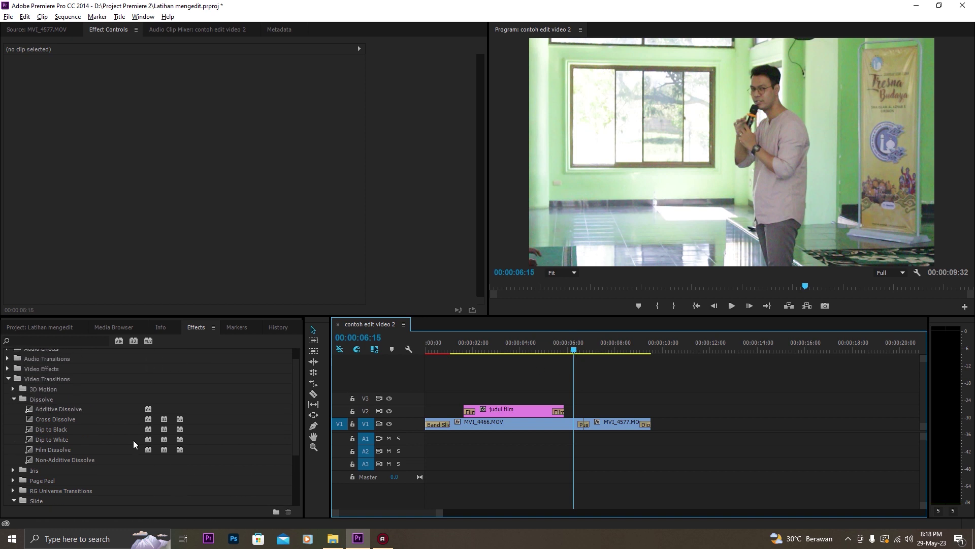
pyautogui.scroll(2, 133, 440)
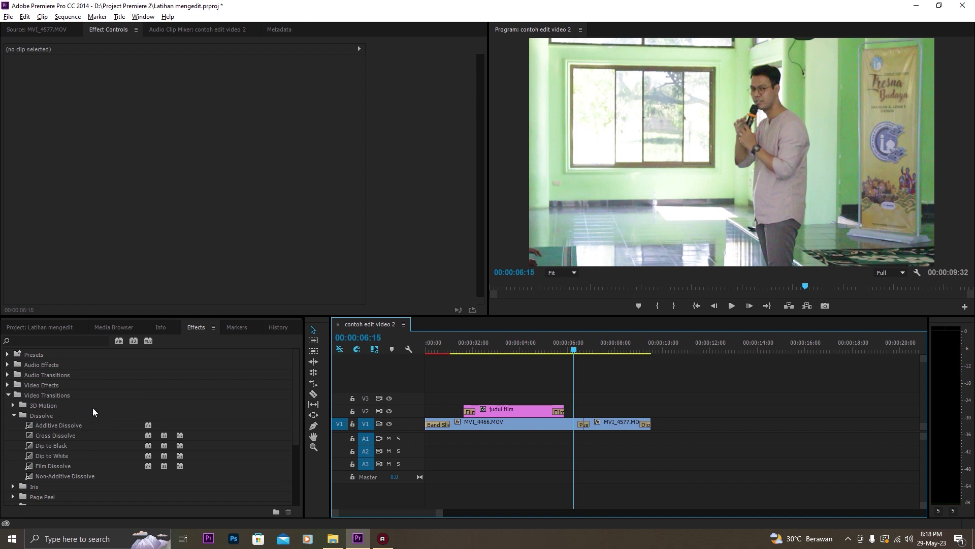
pyautogui.scroll(-3, 92, 407)
pyautogui.scroll(-3, 92, 407)
pyautogui.click(13, 410)
pyautogui.scroll(-1, 68, 419)
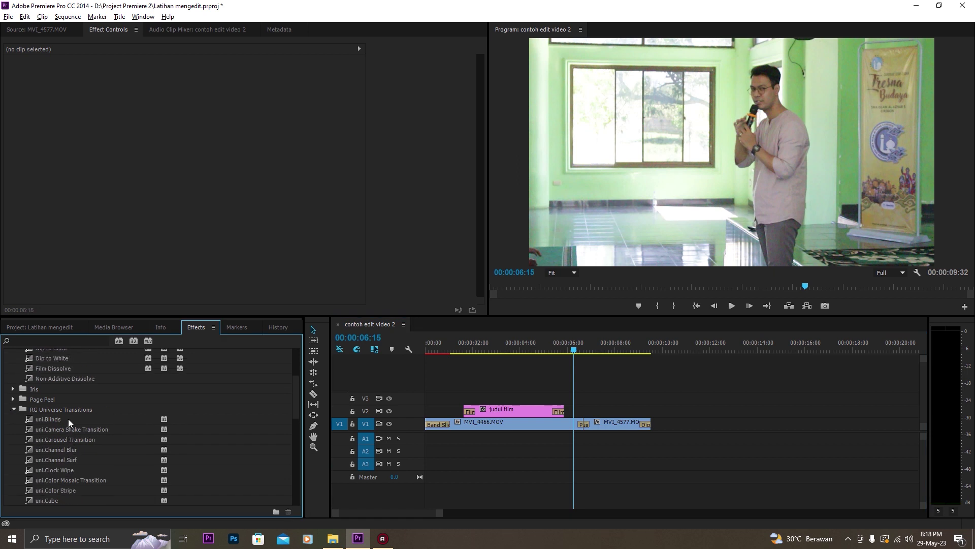
pyautogui.scroll(-5, 68, 419)
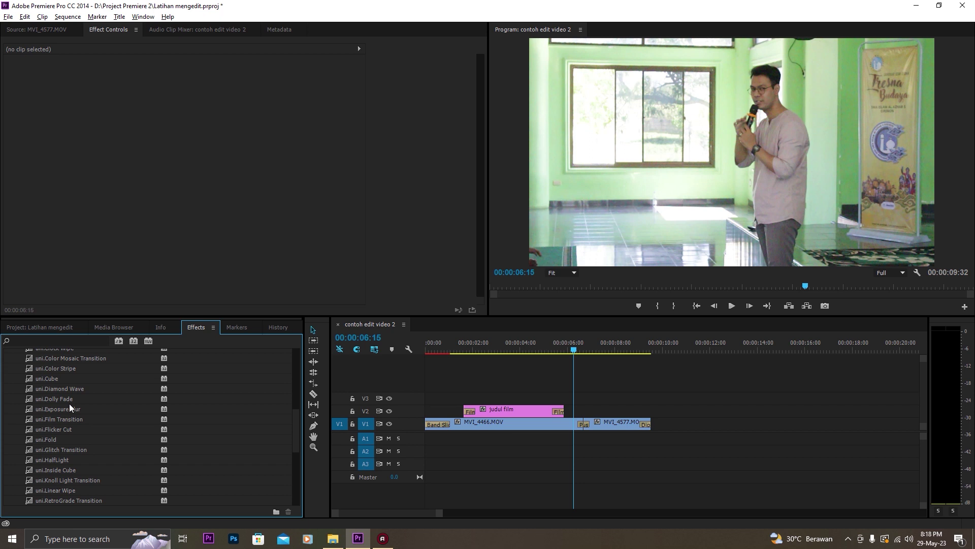
pyautogui.scroll(4, 69, 404)
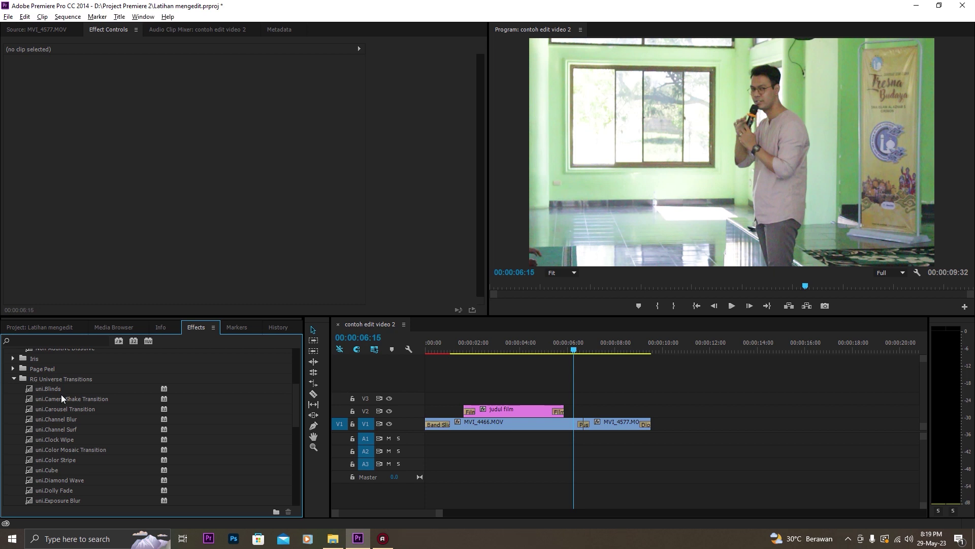
pyautogui.scroll(-2, 76, 436)
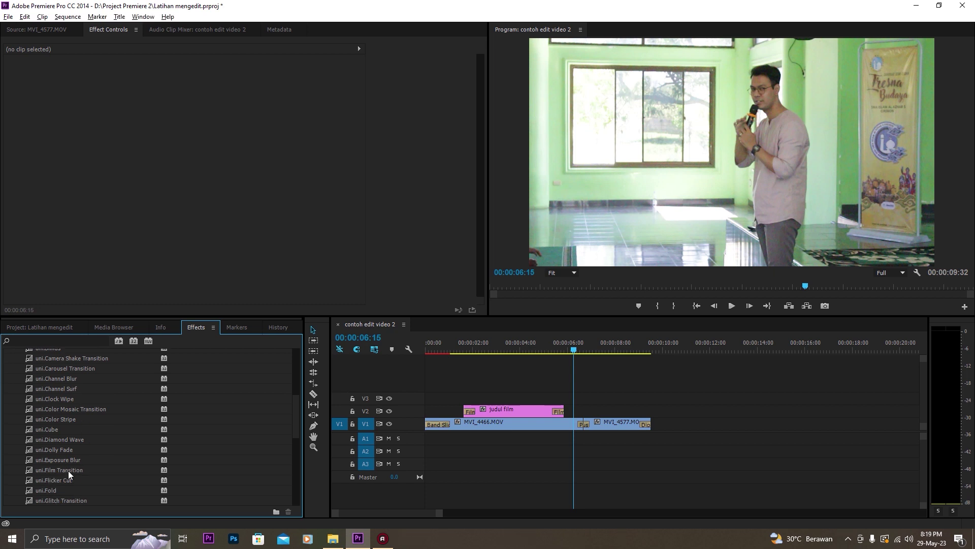
pyautogui.scroll(-1, 54, 483)
pyautogui.moveTo(68, 459); pyautogui.dragTo(578, 428)
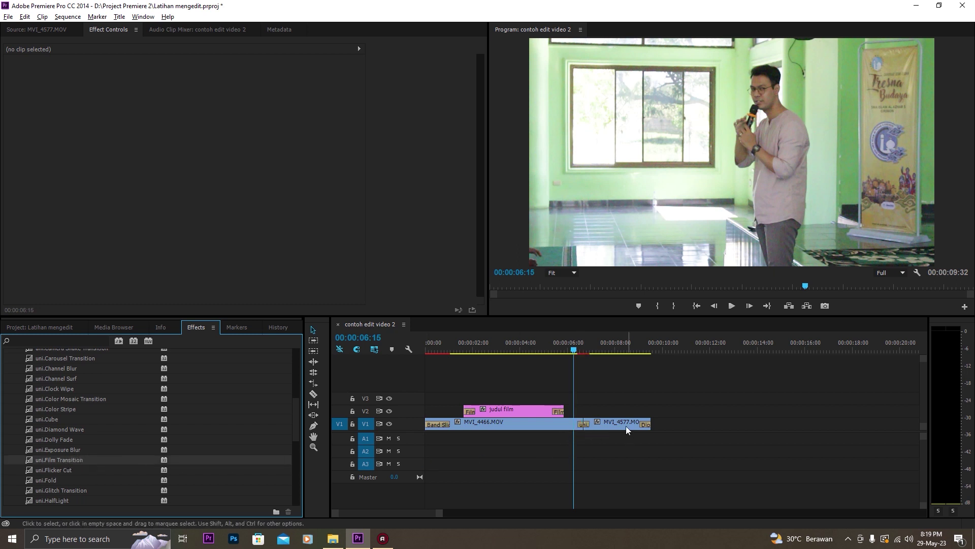
# Play the uni.Film Transition repeatedly from just before the V1 cut, stopping the last playback at 00:00:07:00
pyautogui.scroll(-3, 626, 425)
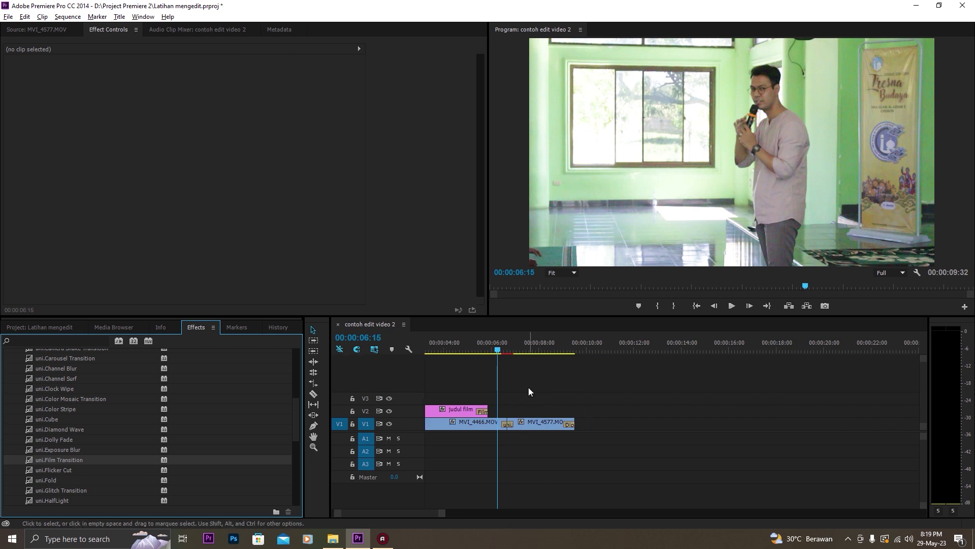
pyautogui.moveTo(508, 352); pyautogui.dragTo(501, 351)
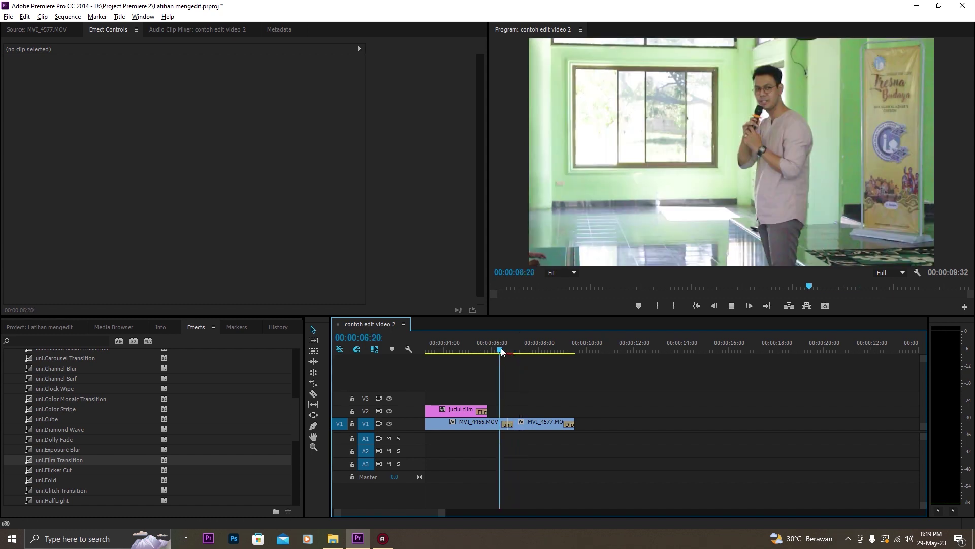
pyautogui.press('space')
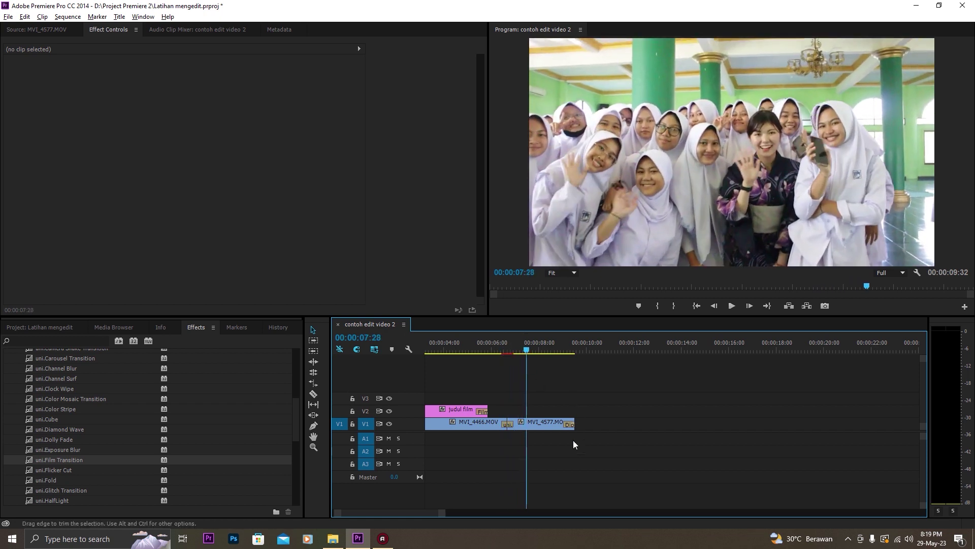
pyautogui.moveTo(441, 513); pyautogui.dragTo(549, 509)
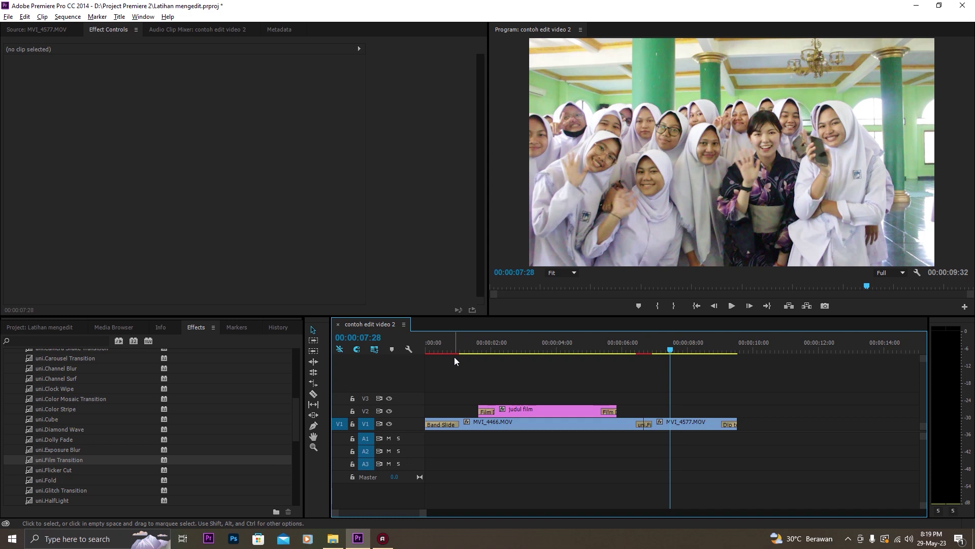
pyautogui.click(633, 350)
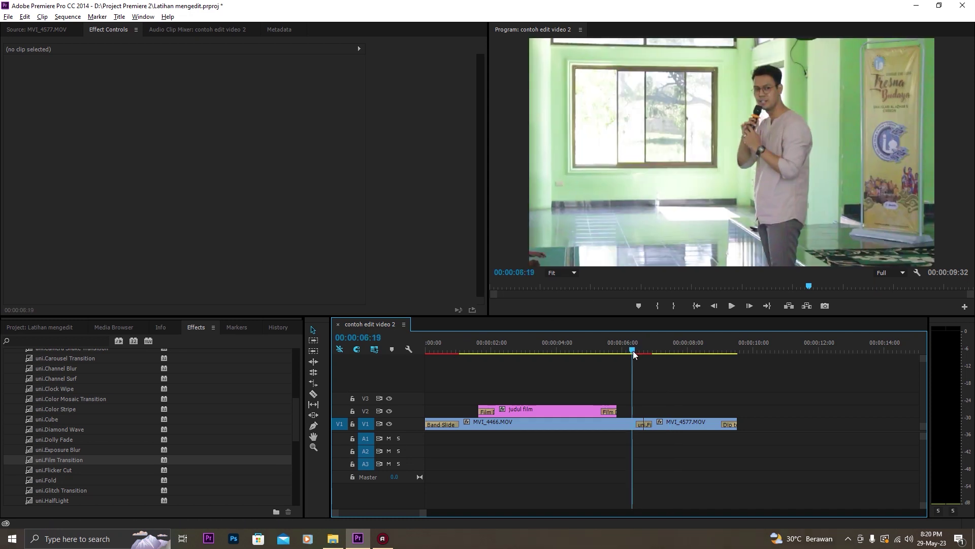
pyautogui.press('space')
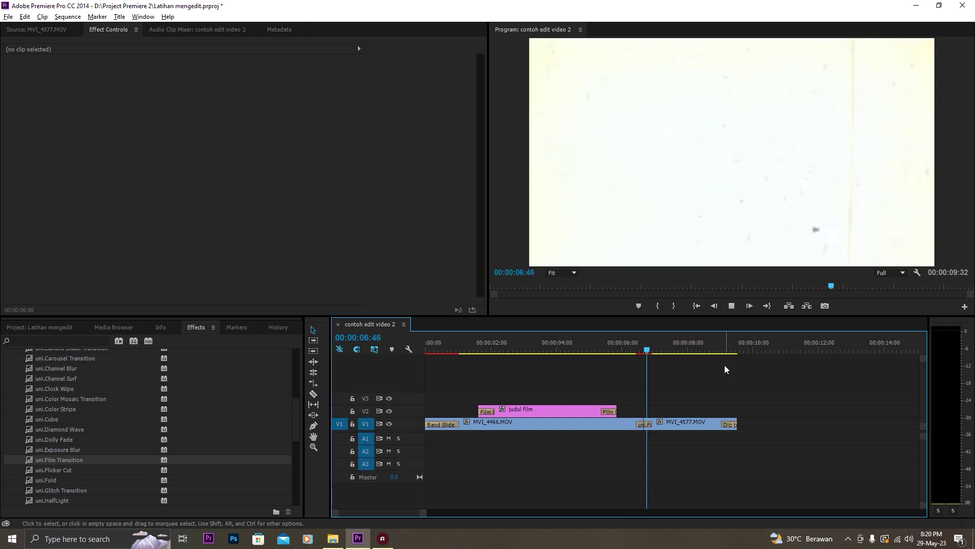
pyautogui.click(627, 350)
pyautogui.click(629, 350)
pyautogui.click(629, 350)
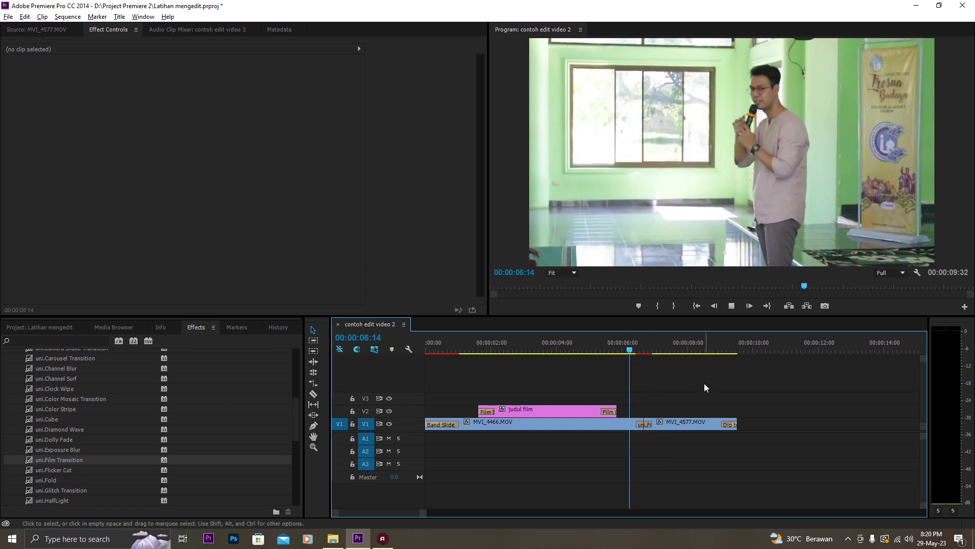
pyautogui.press('space')
pyautogui.scroll(-4, 664, 404)
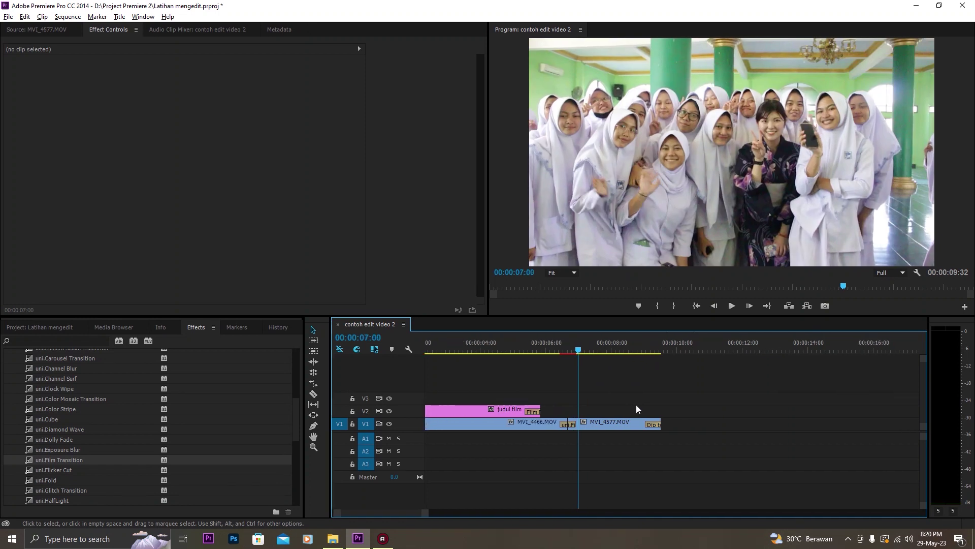
pyautogui.scroll(4, 619, 405)
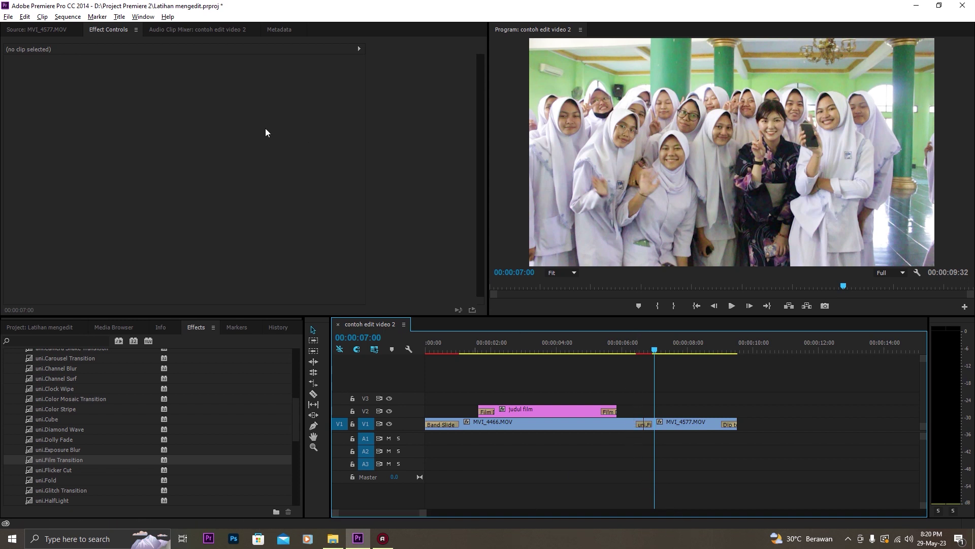
pyautogui.click(13, 19)
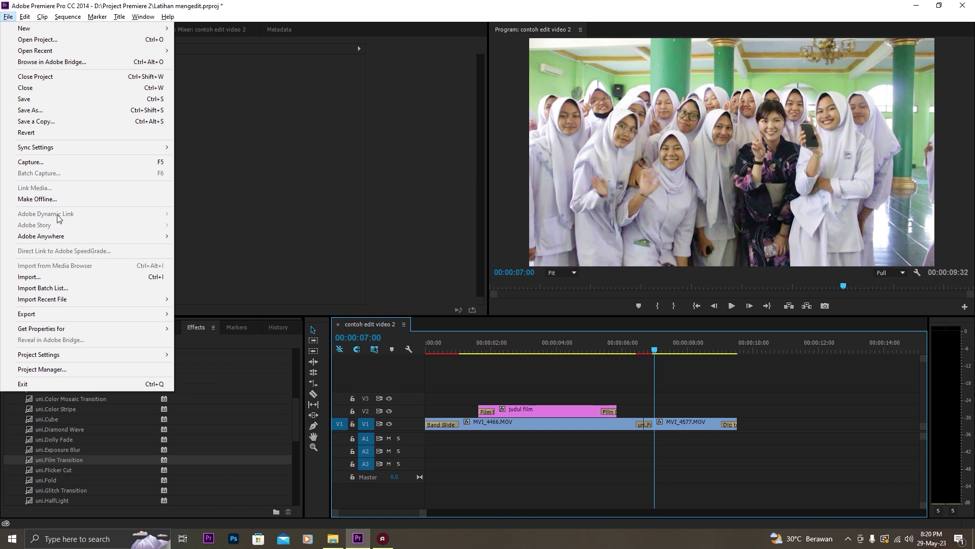
pyautogui.moveTo(116, 318)
pyautogui.moveTo(30, 24)
pyautogui.click(28, 20)
pyautogui.click(13, 19)
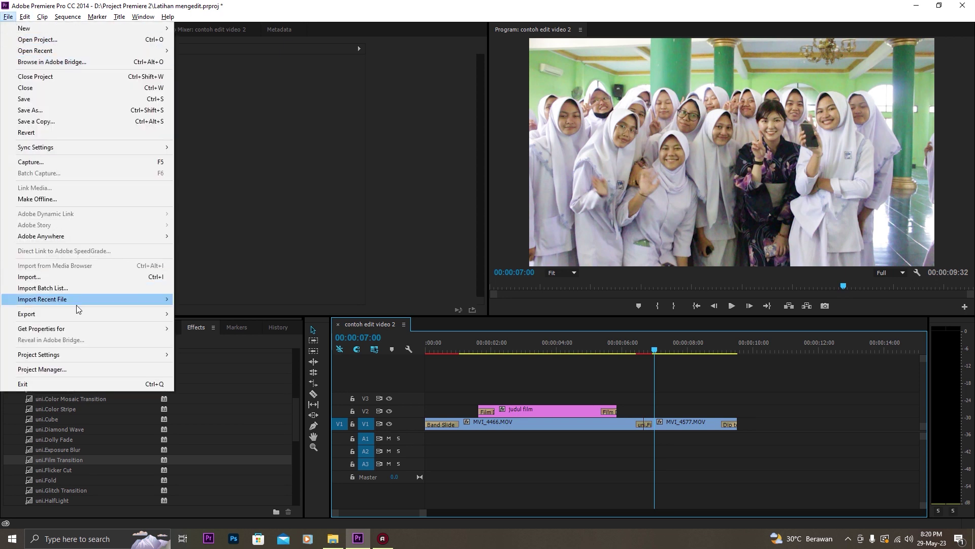
pyautogui.moveTo(75, 308)
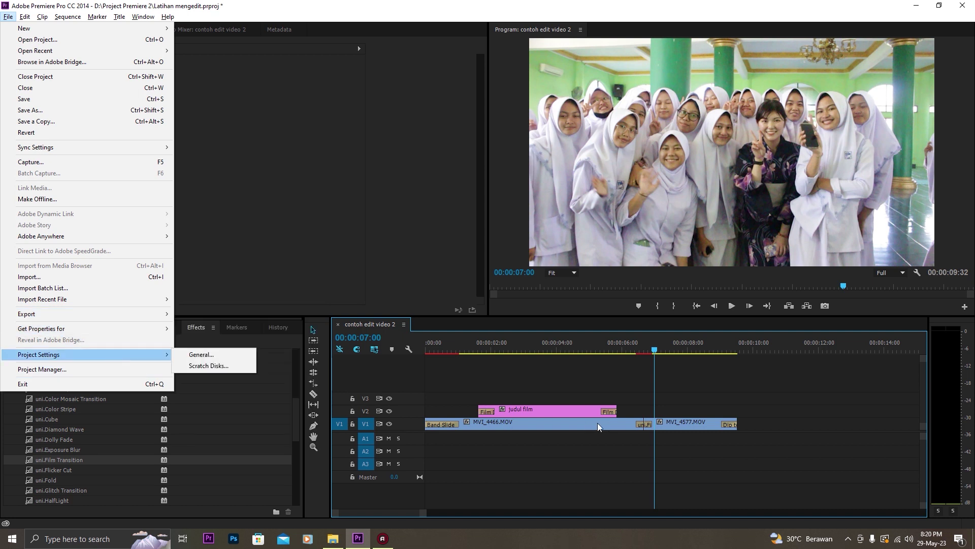
pyautogui.click(642, 381)
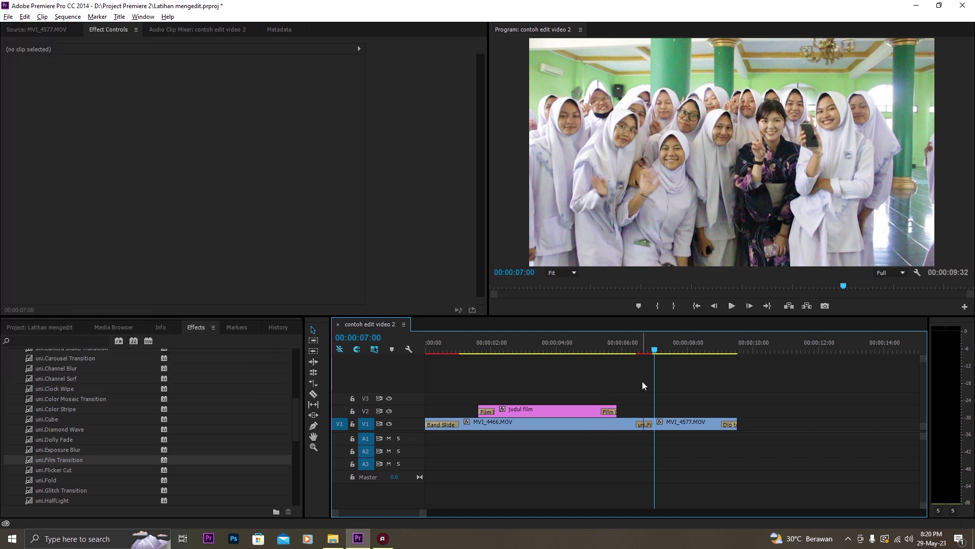
# Move the playhead to 00:00:06:15 and render the sequence's video previews for the Band Slide and uni.Film Transition sections
pyautogui.click(632, 348)
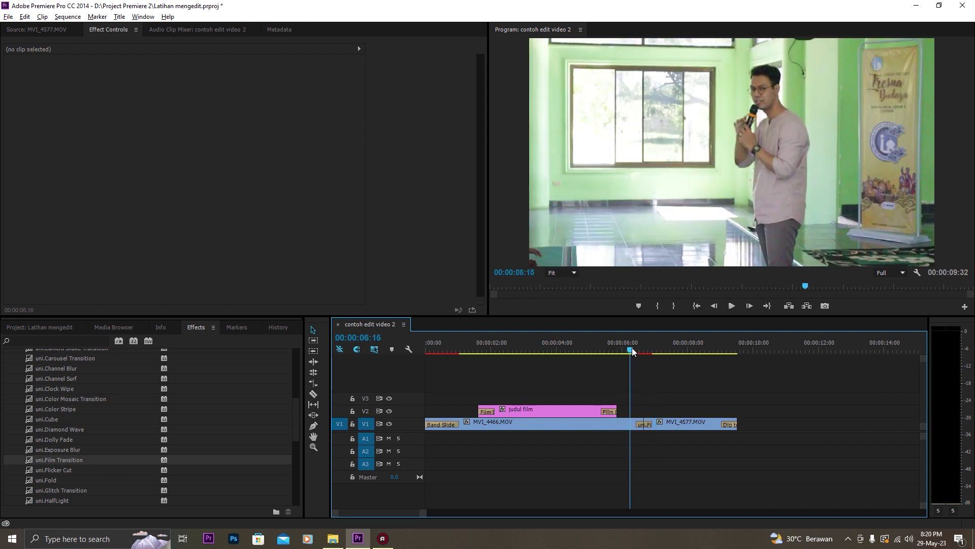
pyautogui.press('Left')
pyautogui.press('Return')
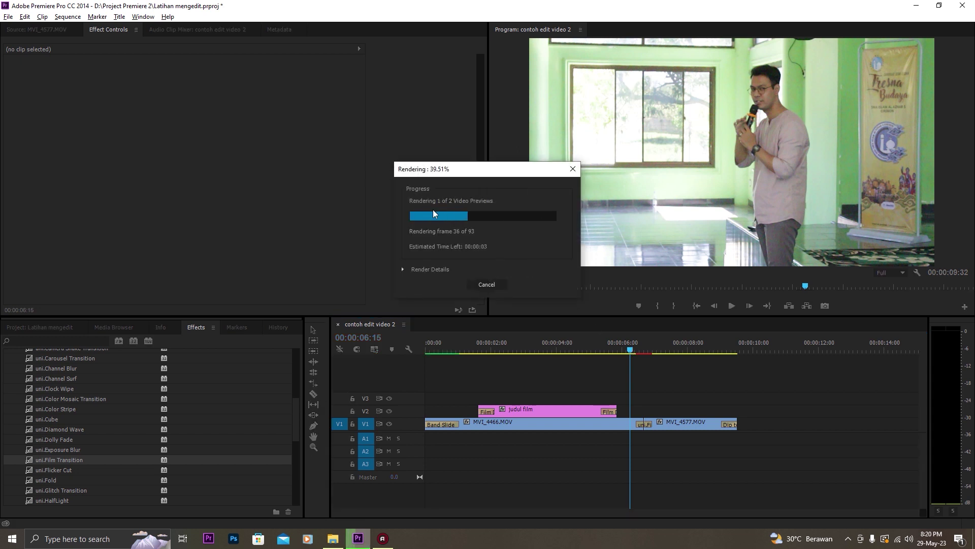
# Play the rendered sequence from its start through both transitions and stop at 00:00:08:39
pyautogui.click(459, 351)
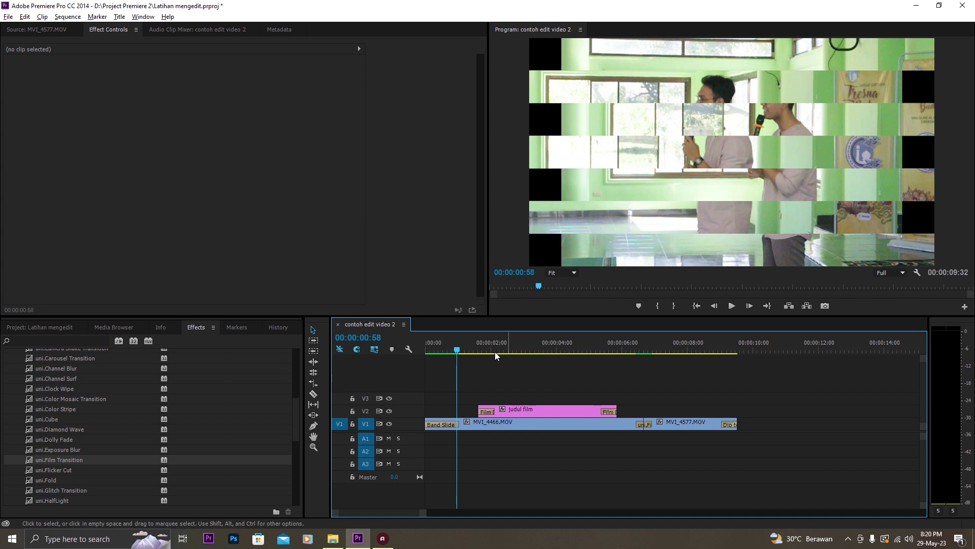
pyautogui.press('Home')
pyautogui.press('space')
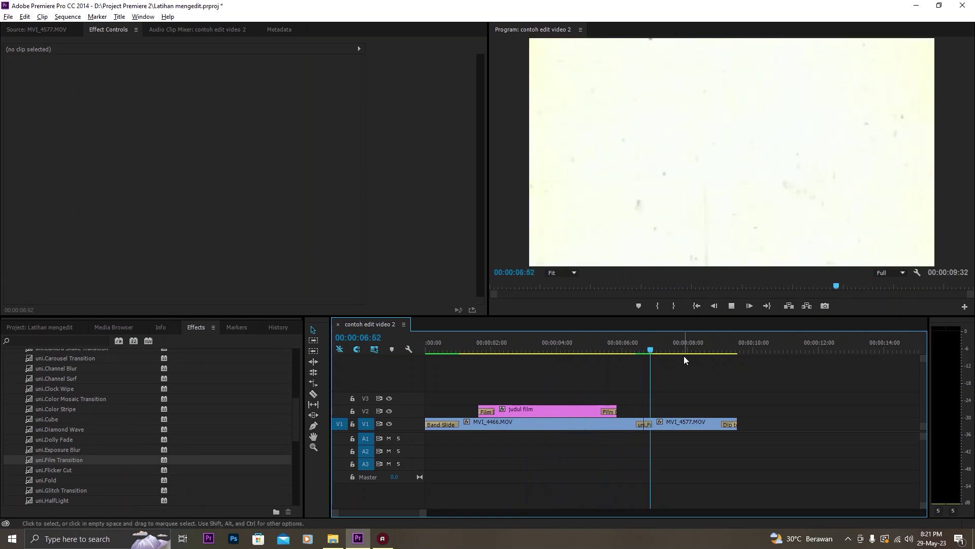
pyautogui.press('space')
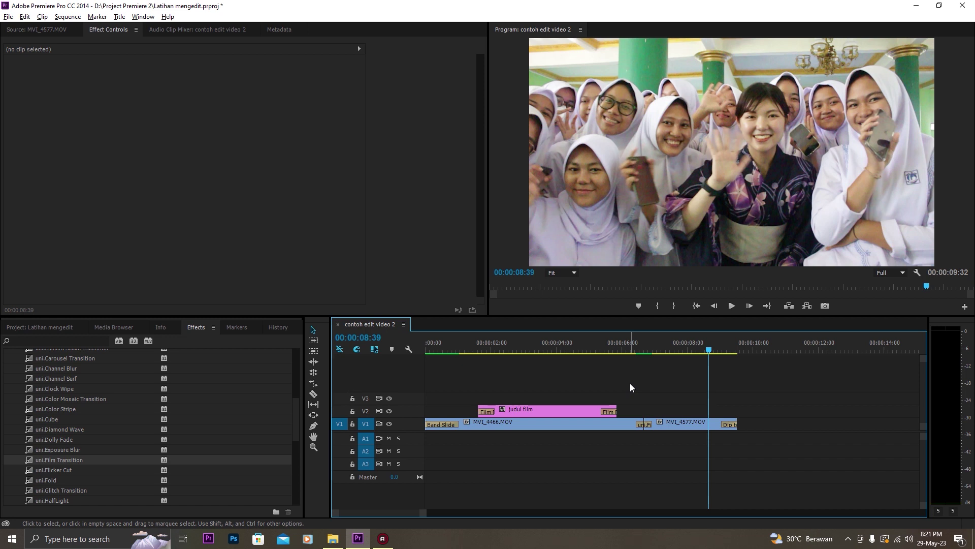
# Revert MVI_4466.MOV's starting transition to Dip to Black and apply uni.Glitch Transition at the cut between MVI_4466.MOV and MVI_4577.MOV
pyautogui.hotkey('ctrl', 'z')
pyautogui.hotkey('ctrl', 'z')
pyautogui.hotkey('ctrl', 'shift', 'z')
pyautogui.moveTo(57, 478); pyautogui.dragTo(644, 424)
# Play uni.Glitch Transition from 00:00:06:06, just before the V1 cut, and stop at 00:00:07:07
pyautogui.click(633, 350)
pyautogui.press('space')
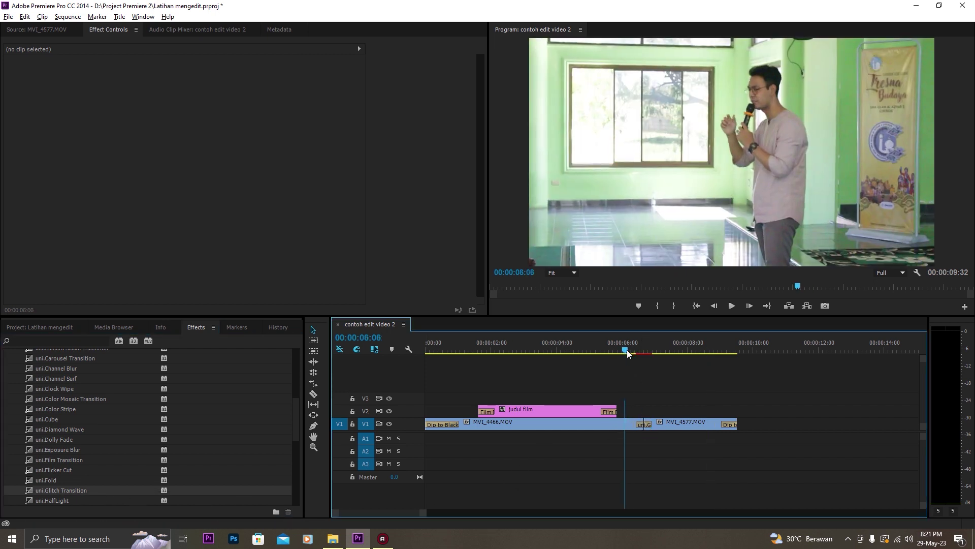
pyautogui.scroll(-3, 677, 379)
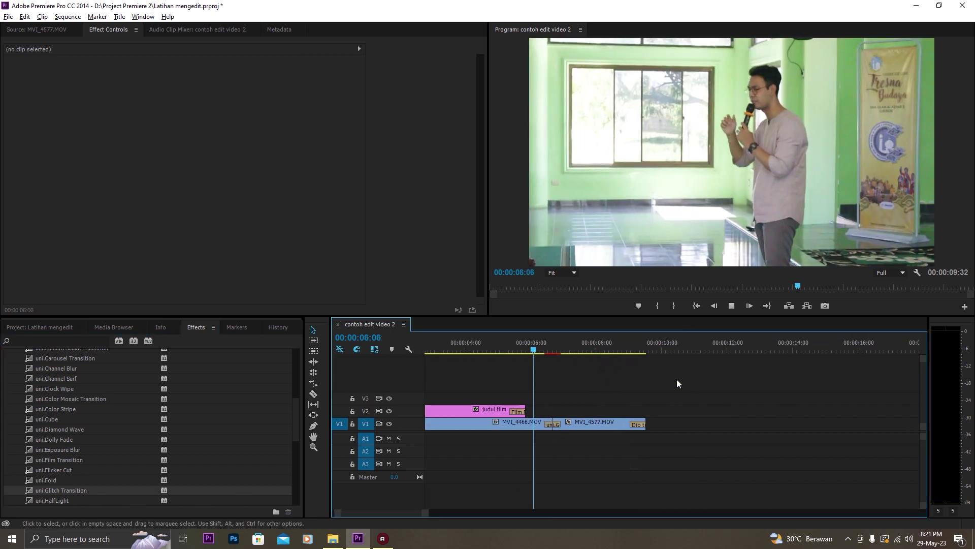
pyautogui.click(543, 343)
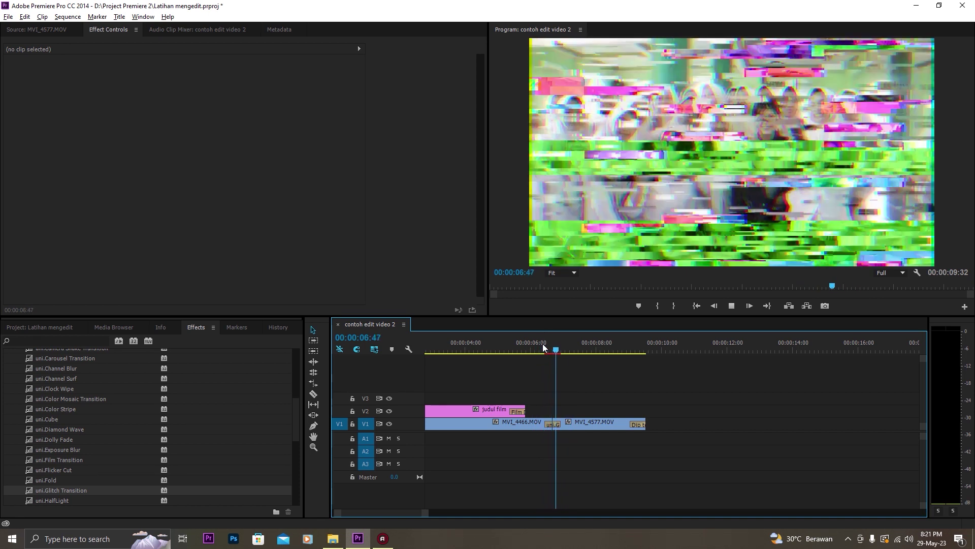
pyautogui.press('space')
# Mark the sequence's In point at 00:00:06:25, just before uni.Glitch Transition on V1
pyautogui.press('=')
pyautogui.scroll(1, 578, 381)
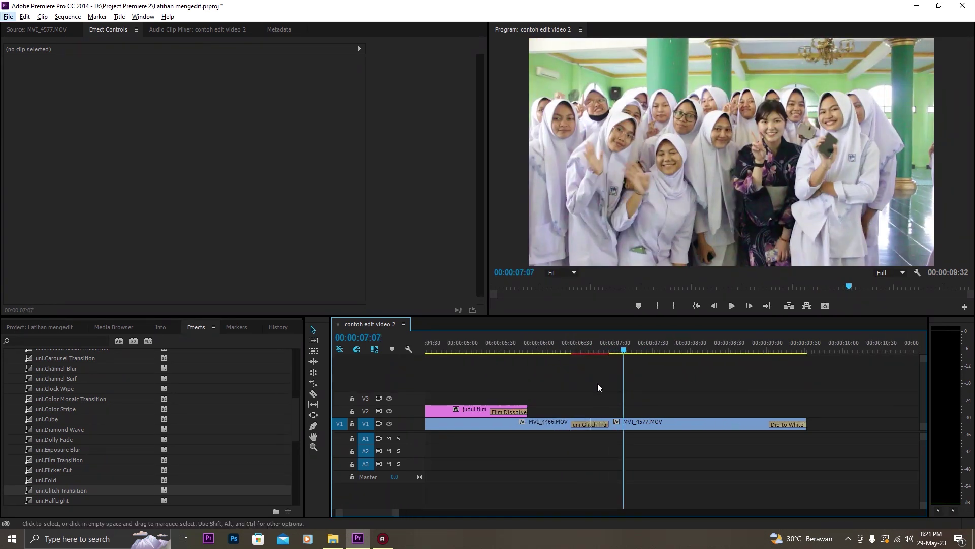
pyautogui.scroll(3, 551, 363)
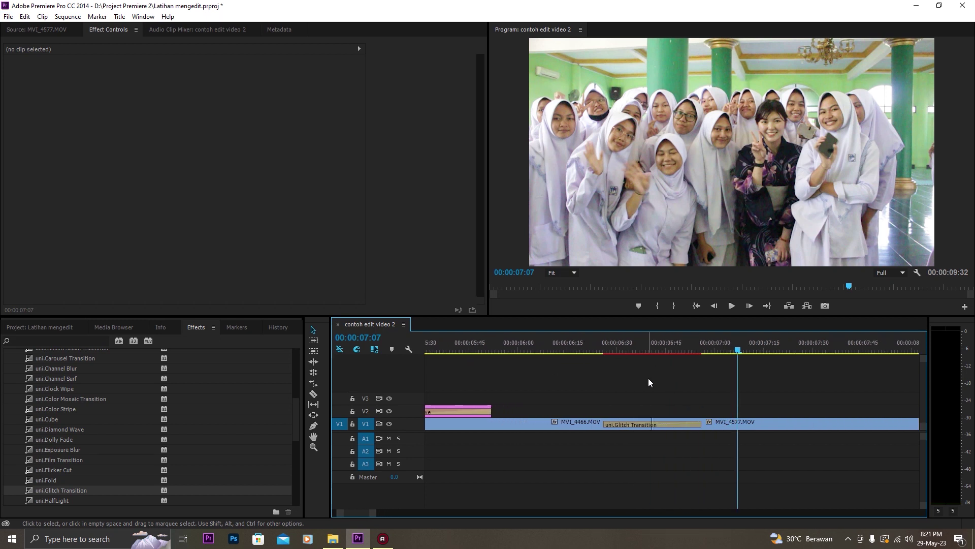
pyautogui.click(594, 346)
pyautogui.scroll(2, 610, 360)
pyautogui.press('alt')
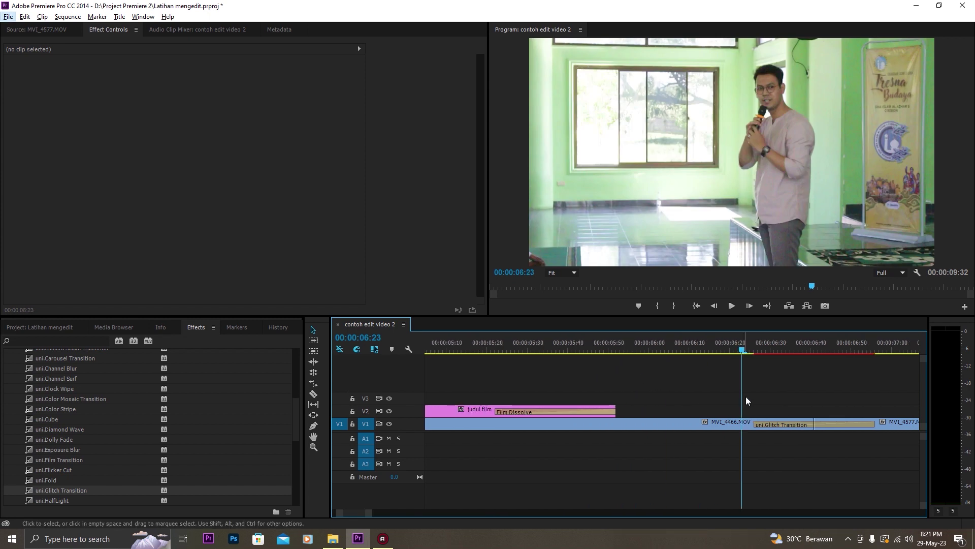
pyautogui.moveTo(366, 515); pyautogui.dragTo(405, 517)
pyautogui.scroll(2, 851, 498)
pyautogui.scroll(-2, 752, 485)
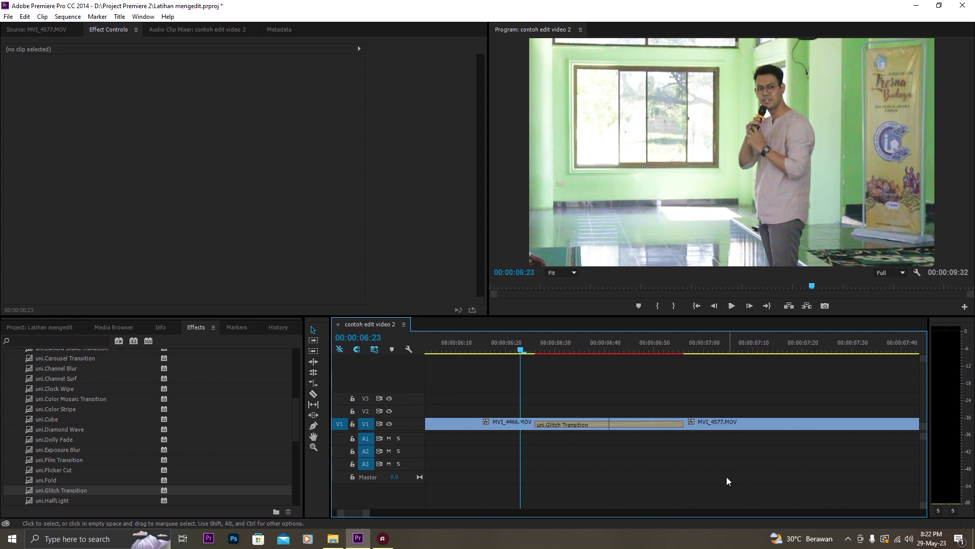
pyautogui.click(534, 350)
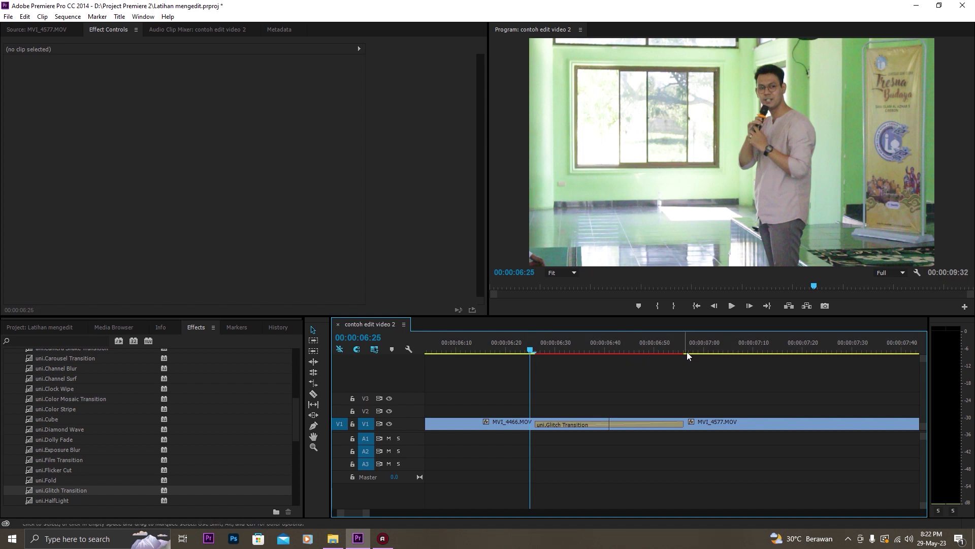
pyautogui.click(658, 306)
# Mark the Out point at 00:00:06:57, just after uni.Glitch Transition, and render the marked range
pyautogui.moveTo(533, 349); pyautogui.dragTo(693, 353)
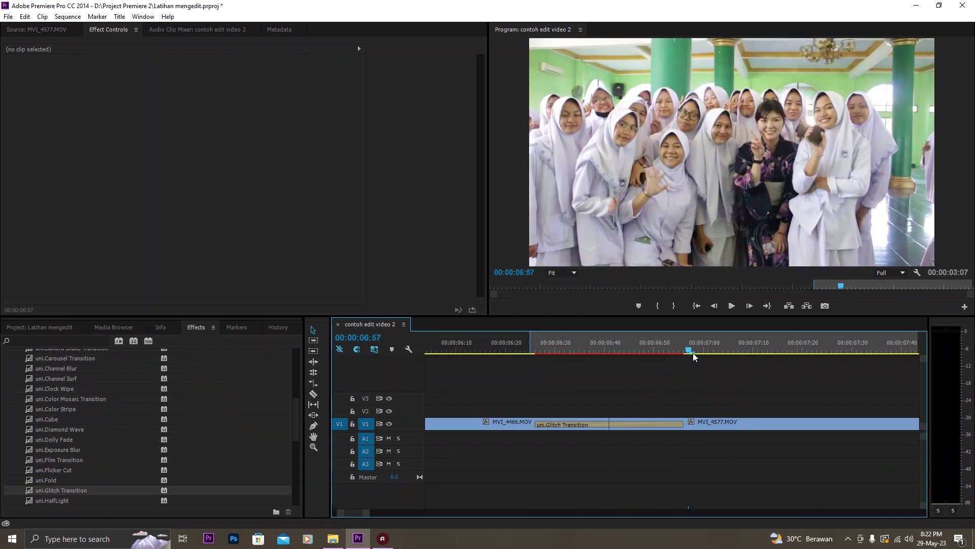
pyautogui.click(674, 306)
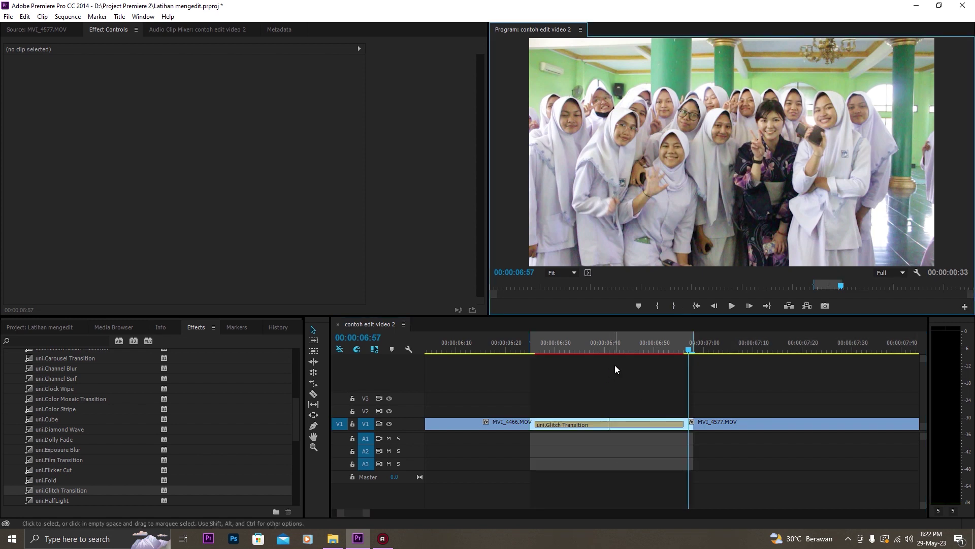
pyautogui.press('Return')
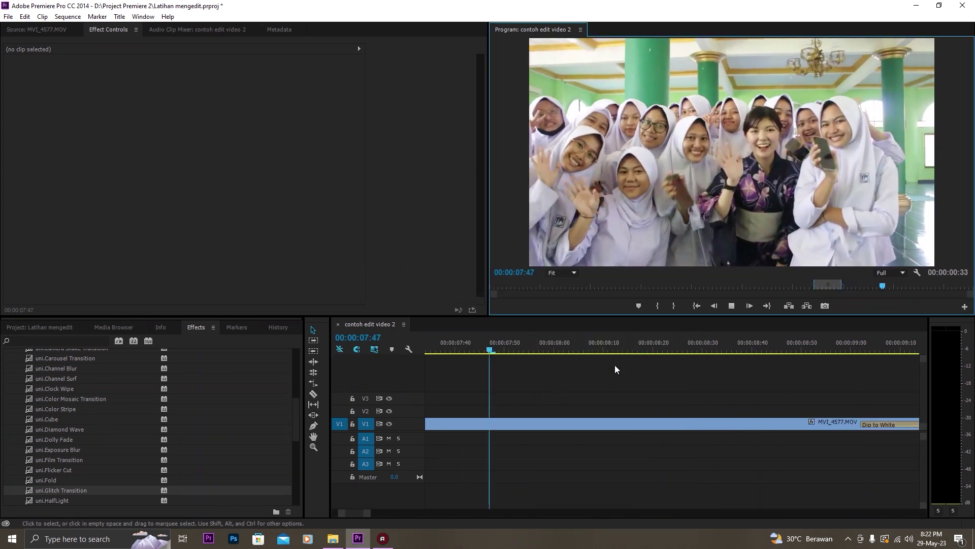
# Play the rendered uni.Glitch Transition from just before the In point and stop at 00:00:07:08
pyautogui.scroll(-3, 603, 410)
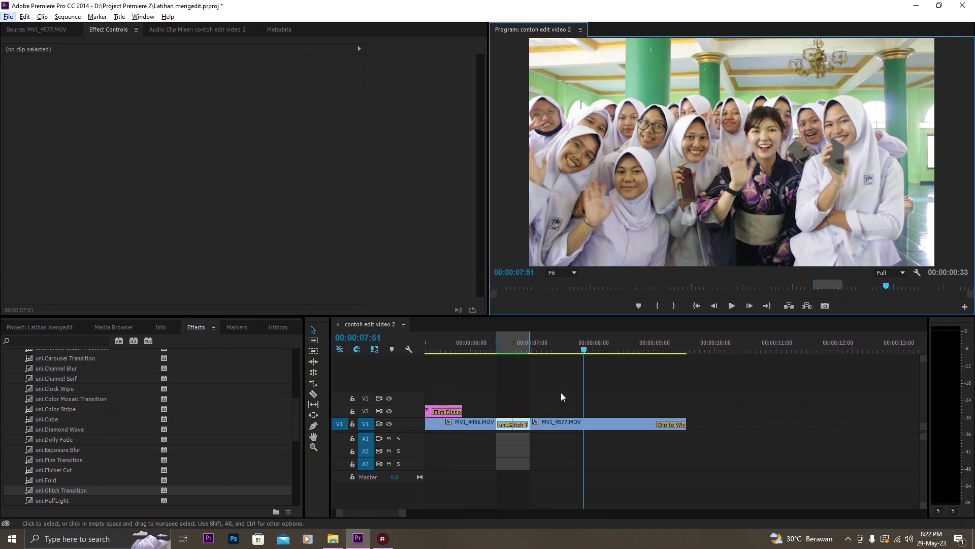
pyautogui.click(486, 348)
pyautogui.press('space')
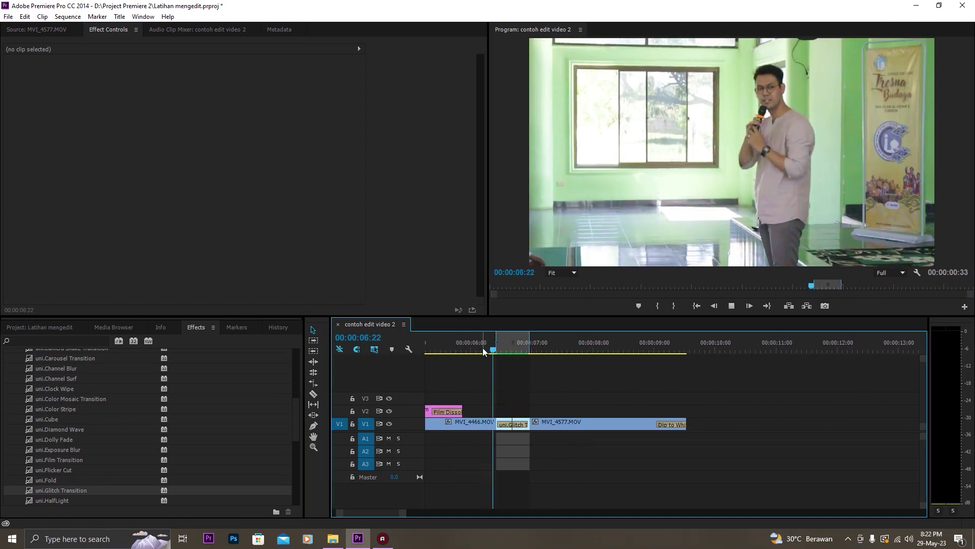
pyautogui.moveTo(403, 513); pyautogui.dragTo(443, 528)
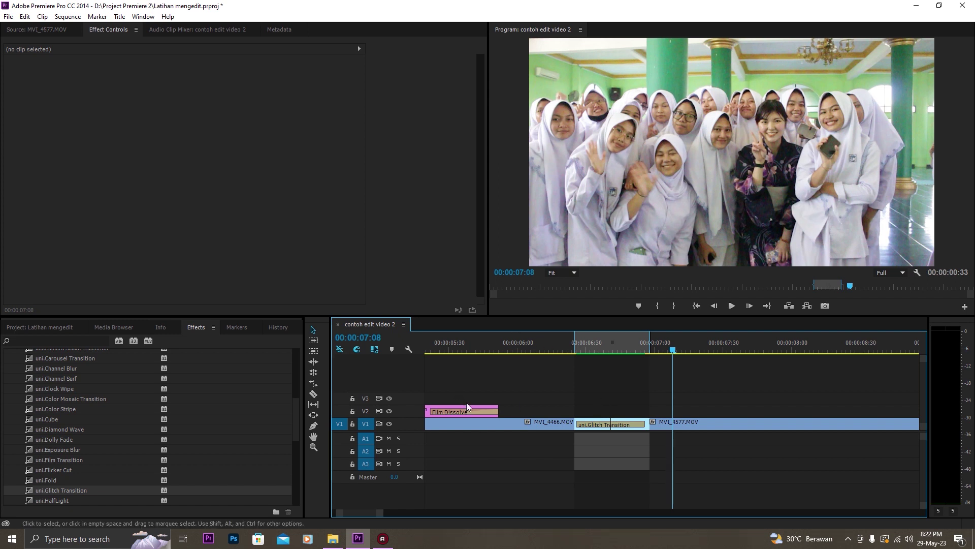
# Clear the sequence's In and Out points around uni.Glitch Transition
pyautogui.hotkey('ctrl', 's')
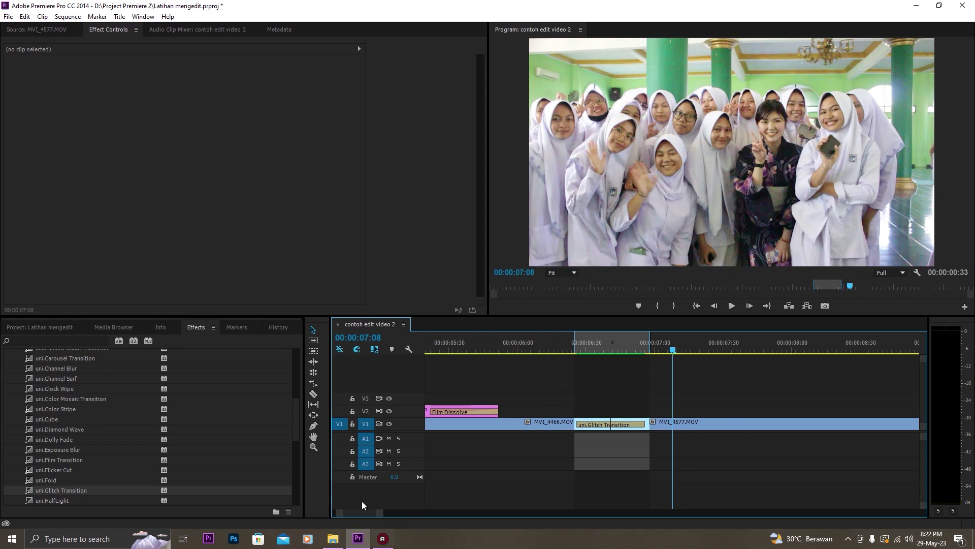
pyautogui.moveTo(382, 512); pyautogui.dragTo(430, 512)
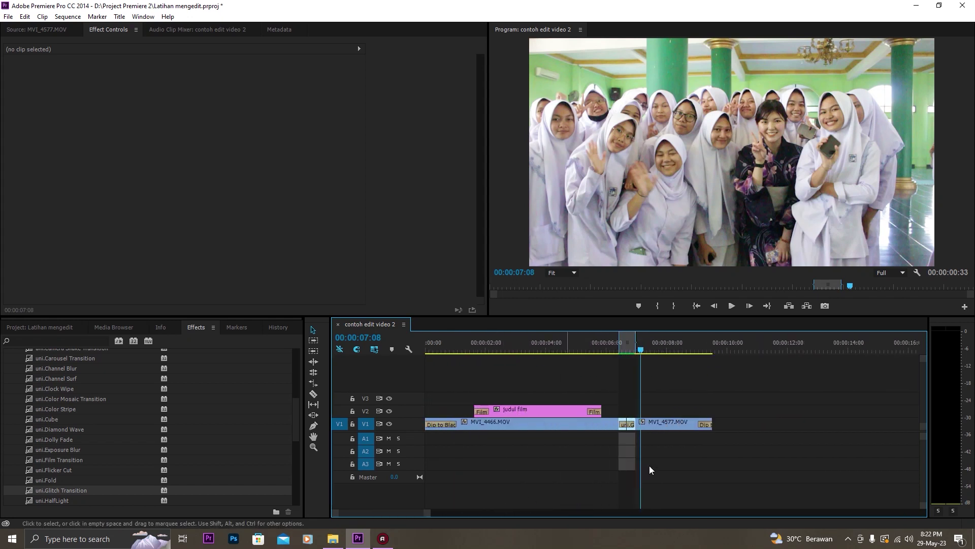
pyautogui.rightClick(628, 343)
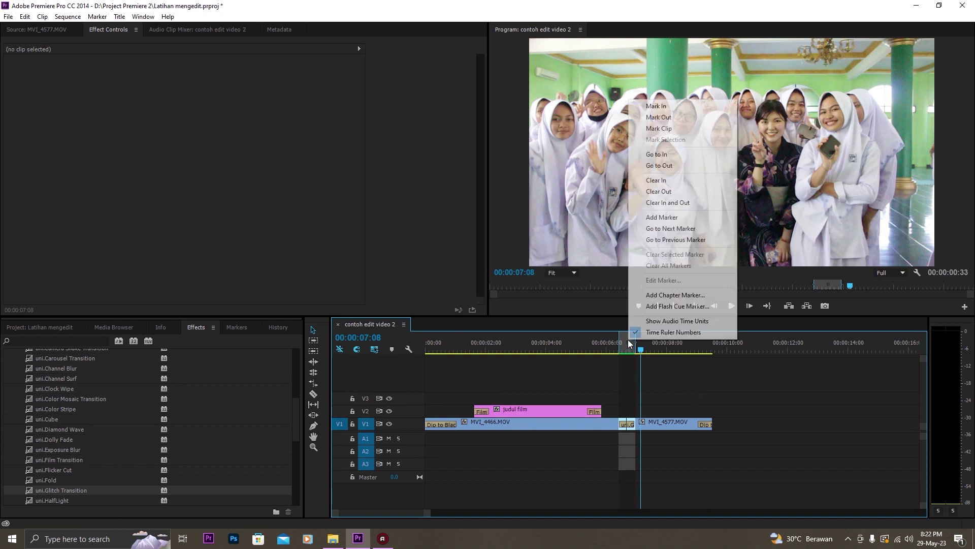
pyautogui.click(670, 203)
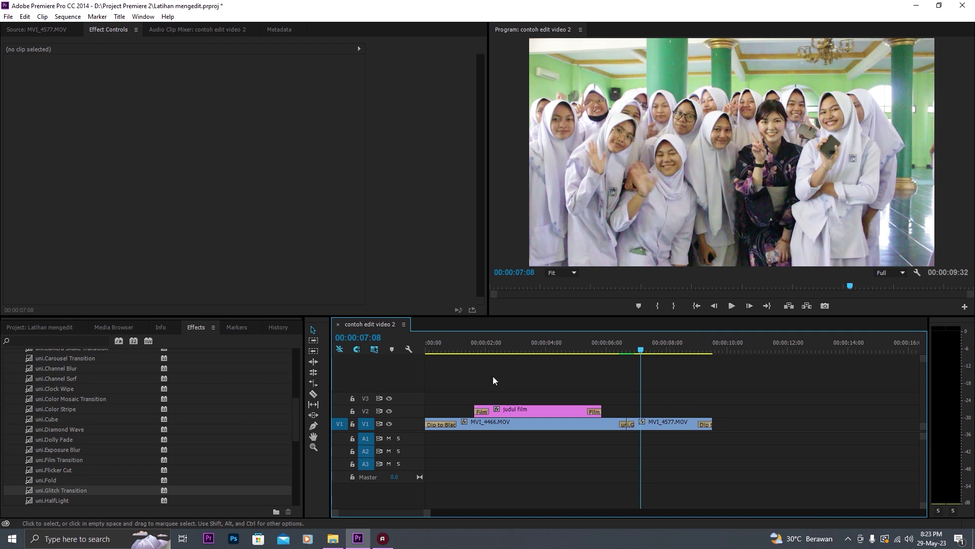
# Open the media export settings for the "contoh edit video 2" sequence and set the format to H.264
pyautogui.click(8, 17)
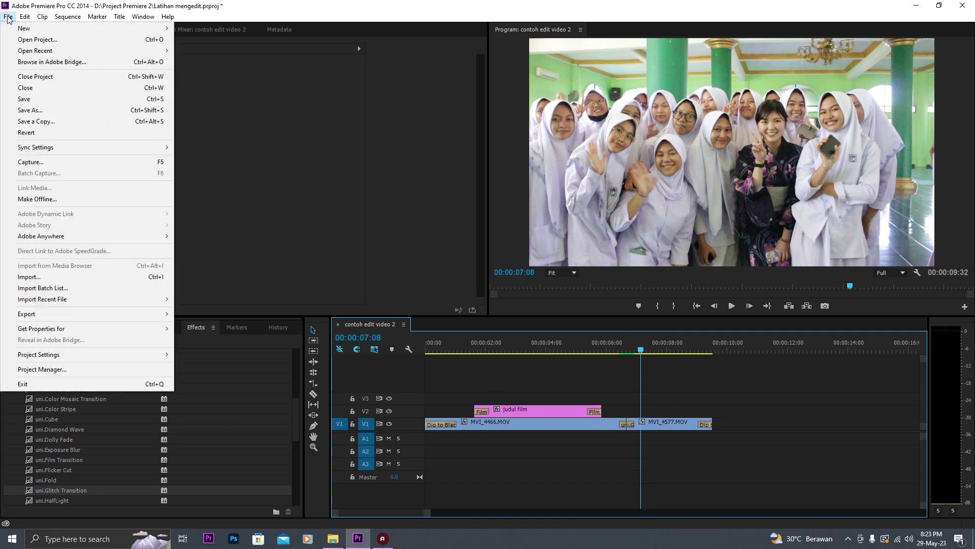
pyautogui.moveTo(67, 313)
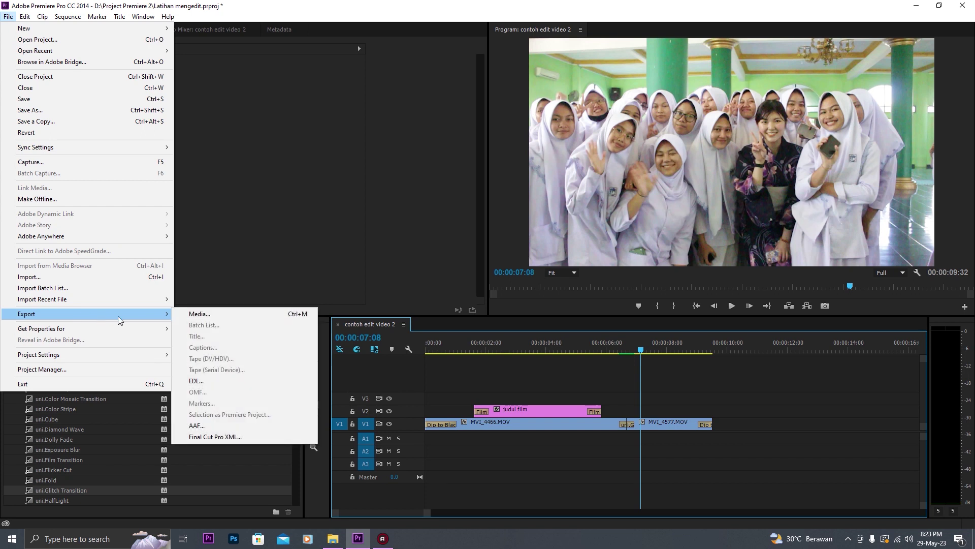
pyautogui.click(240, 313)
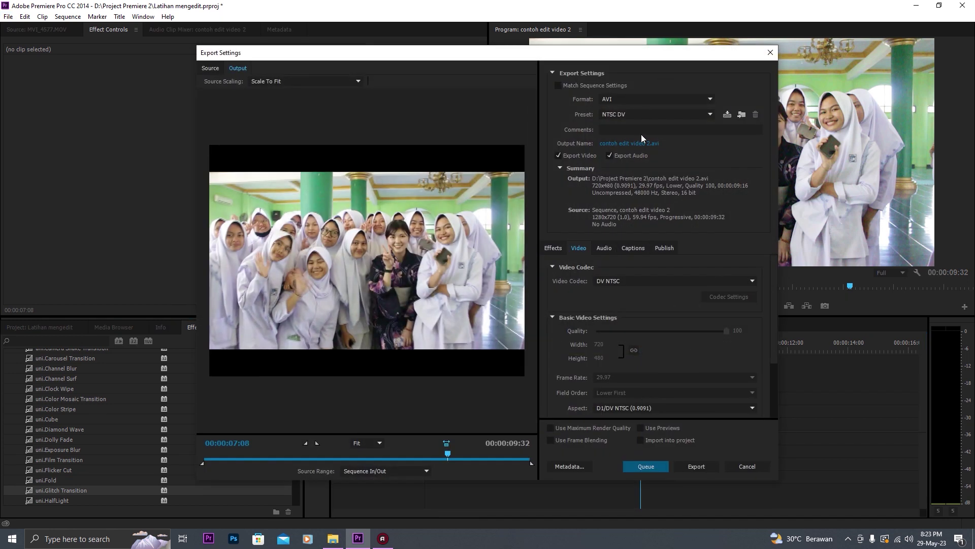
pyautogui.click(659, 102)
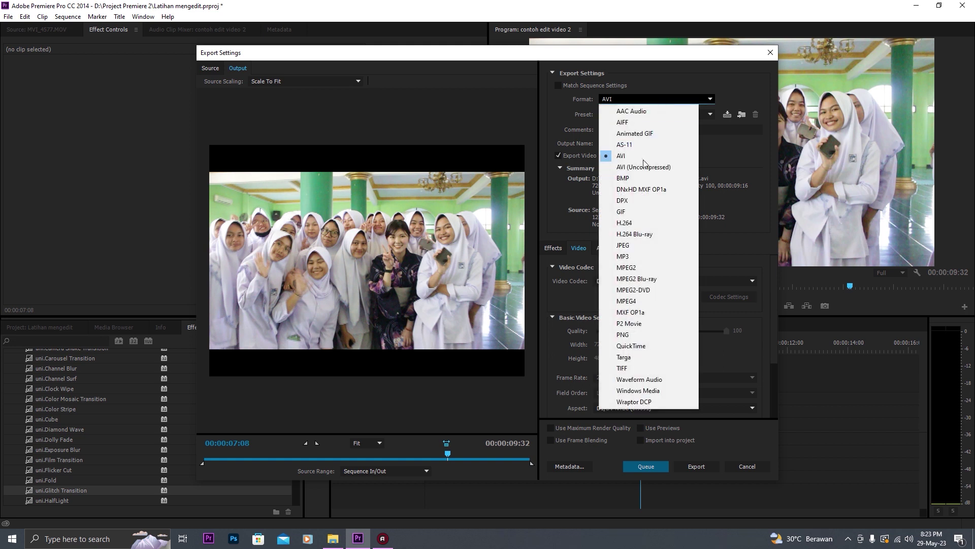
pyautogui.click(624, 223)
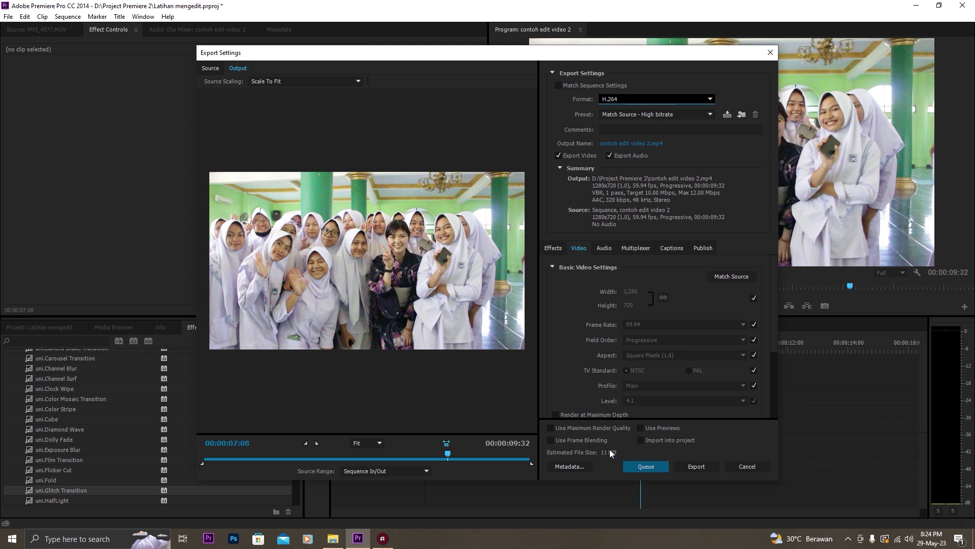
# Set the H.264 export preset to Match Source - Medium bitrate
pyautogui.click(634, 114)
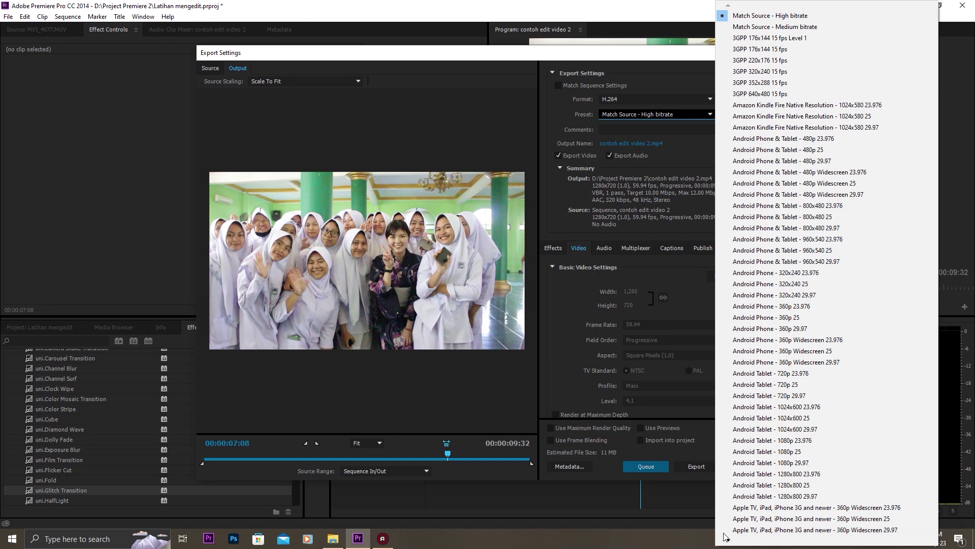
pyautogui.moveTo(727, 541)
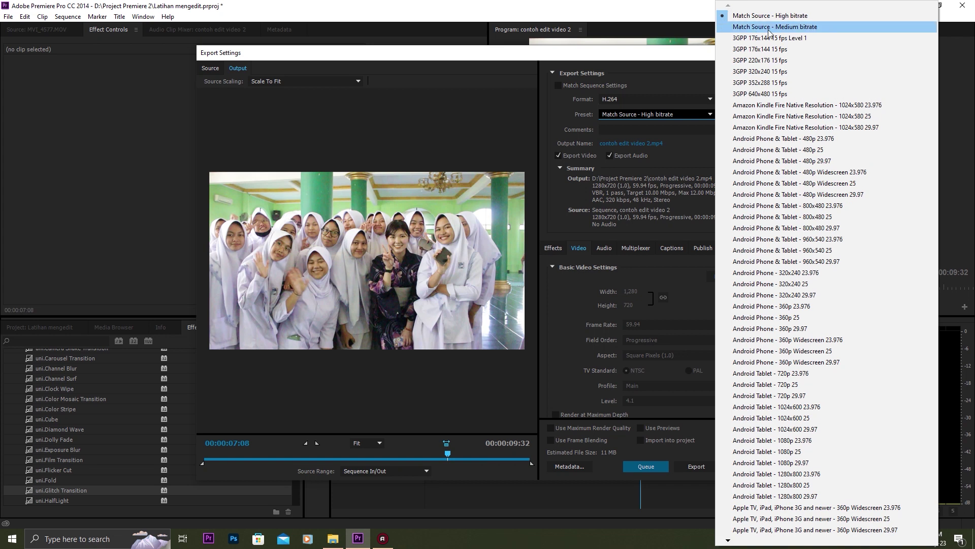
pyautogui.click(770, 27)
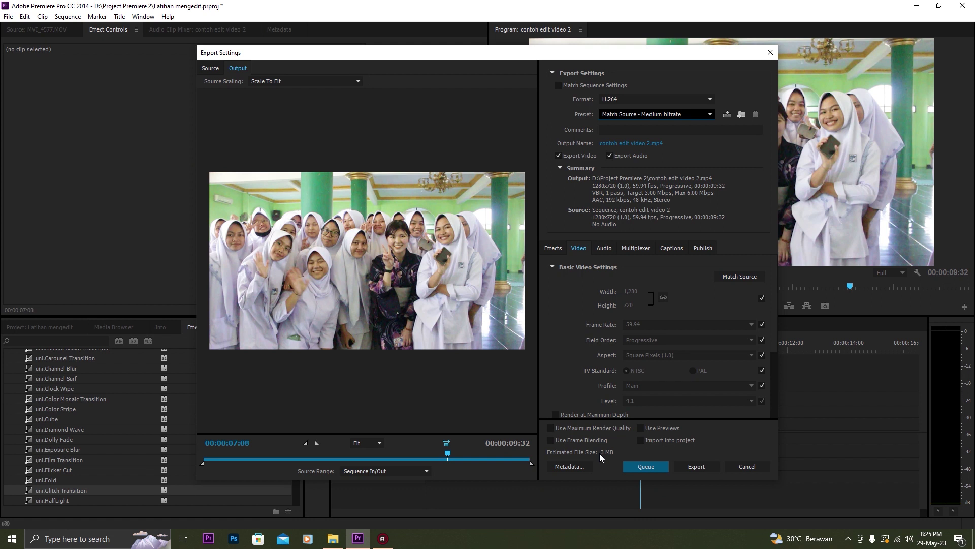
# Export the sequence to contoh edit video 2.mp4 with the current H.264 settings
pyautogui.click(694, 466)
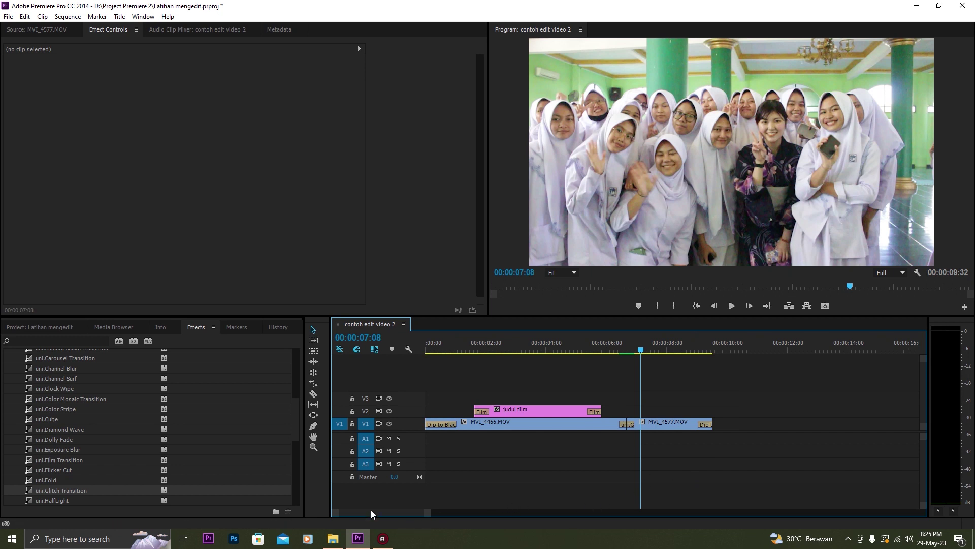
# Switch to File Explorer and open the Project Premiere 2 folder on Local Disk (D:)
pyautogui.click(331, 541)
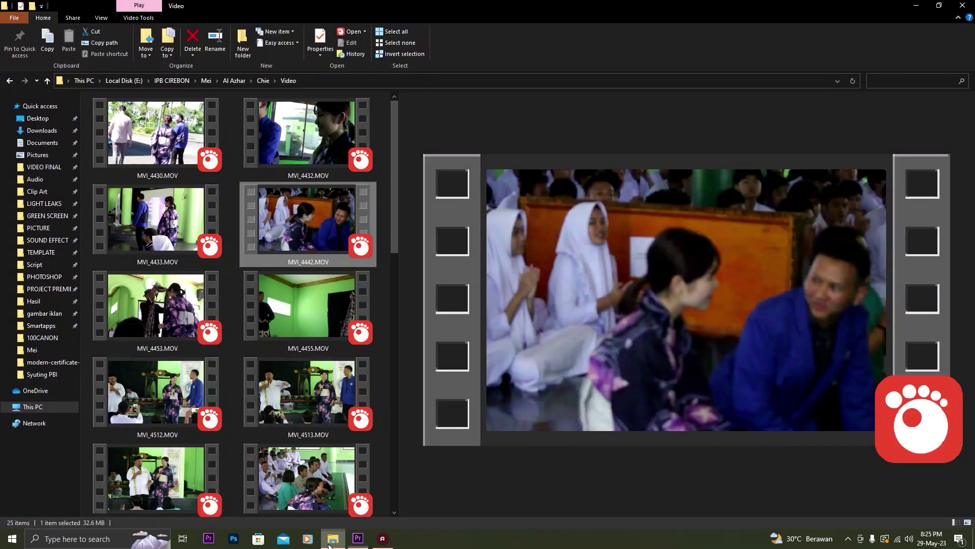
pyautogui.click(44, 410)
pyautogui.doubleClick(256, 258)
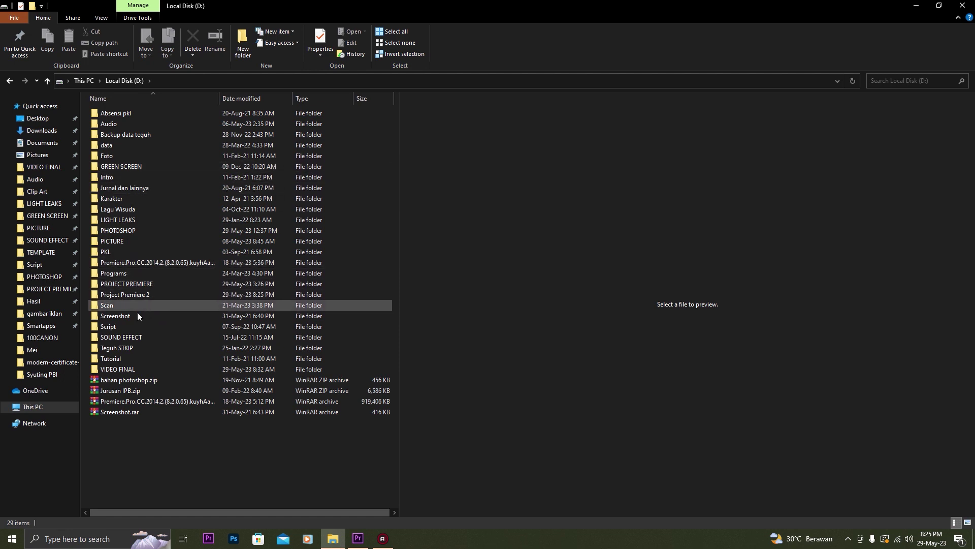
pyautogui.doubleClick(144, 294)
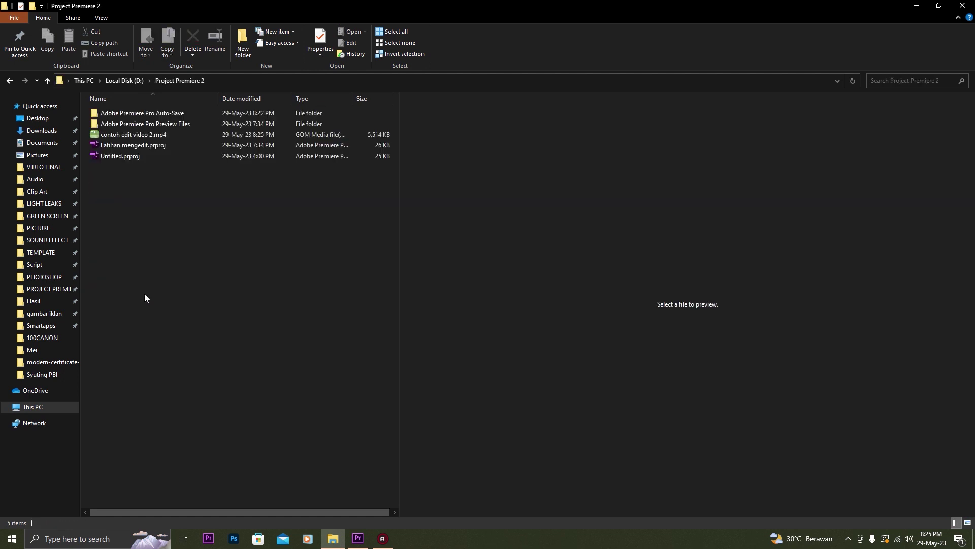
# Play the exported contoh edit video 2.mp4 in GOM Player and return to Premiere Pro once the player is closed
pyautogui.click(138, 138)
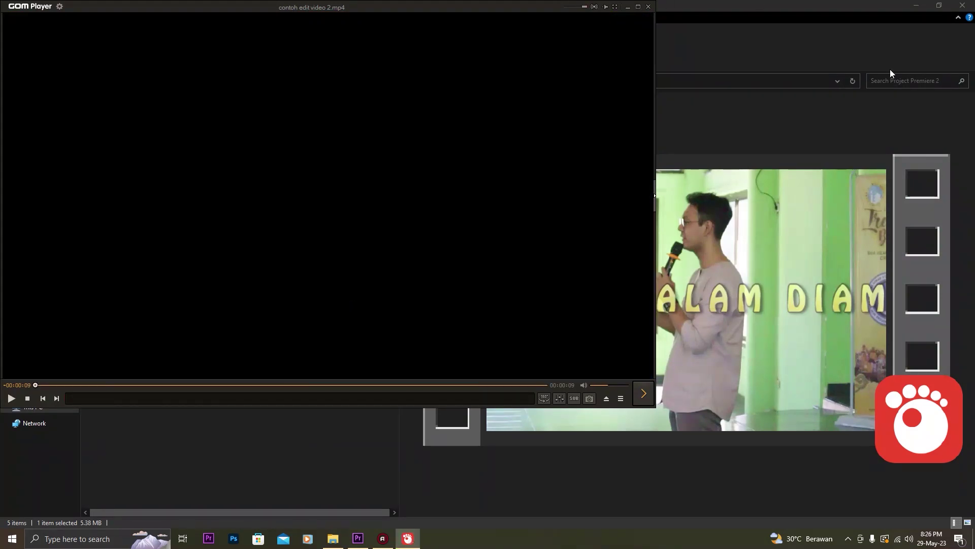
pyautogui.click(649, 8)
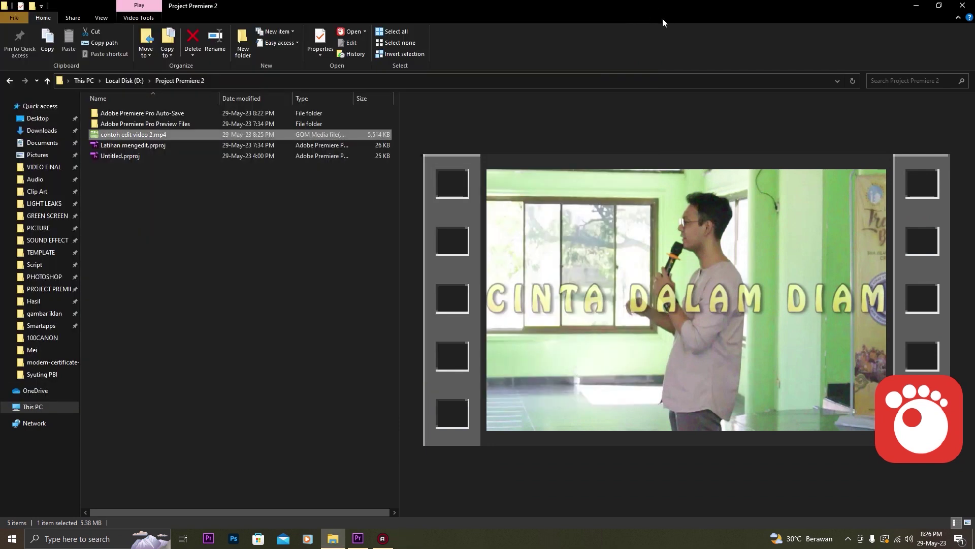
pyautogui.click(357, 540)
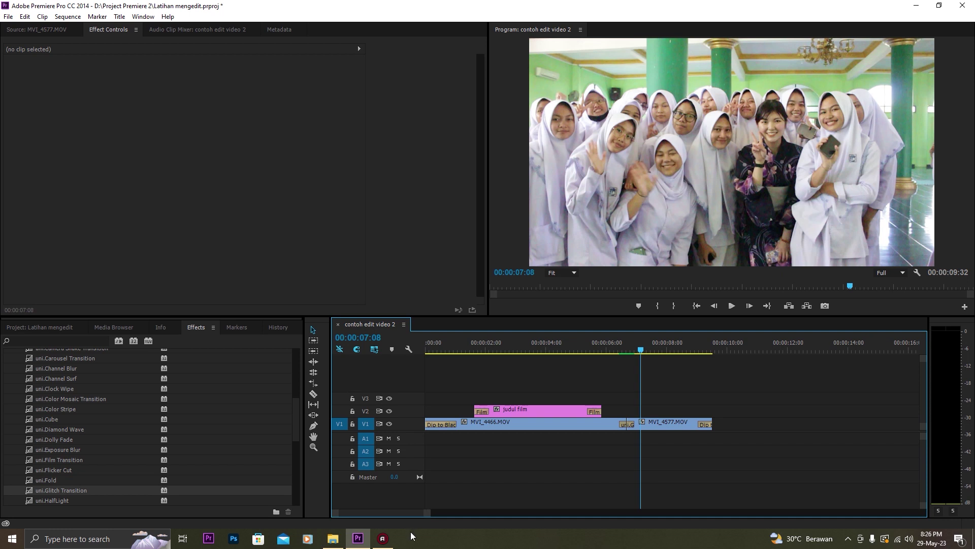
pyautogui.moveTo(379, 545)
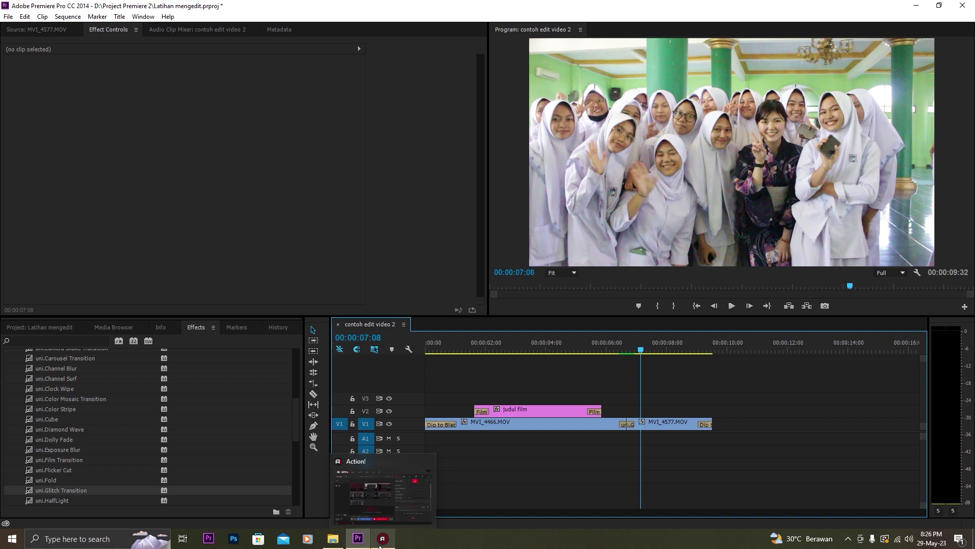